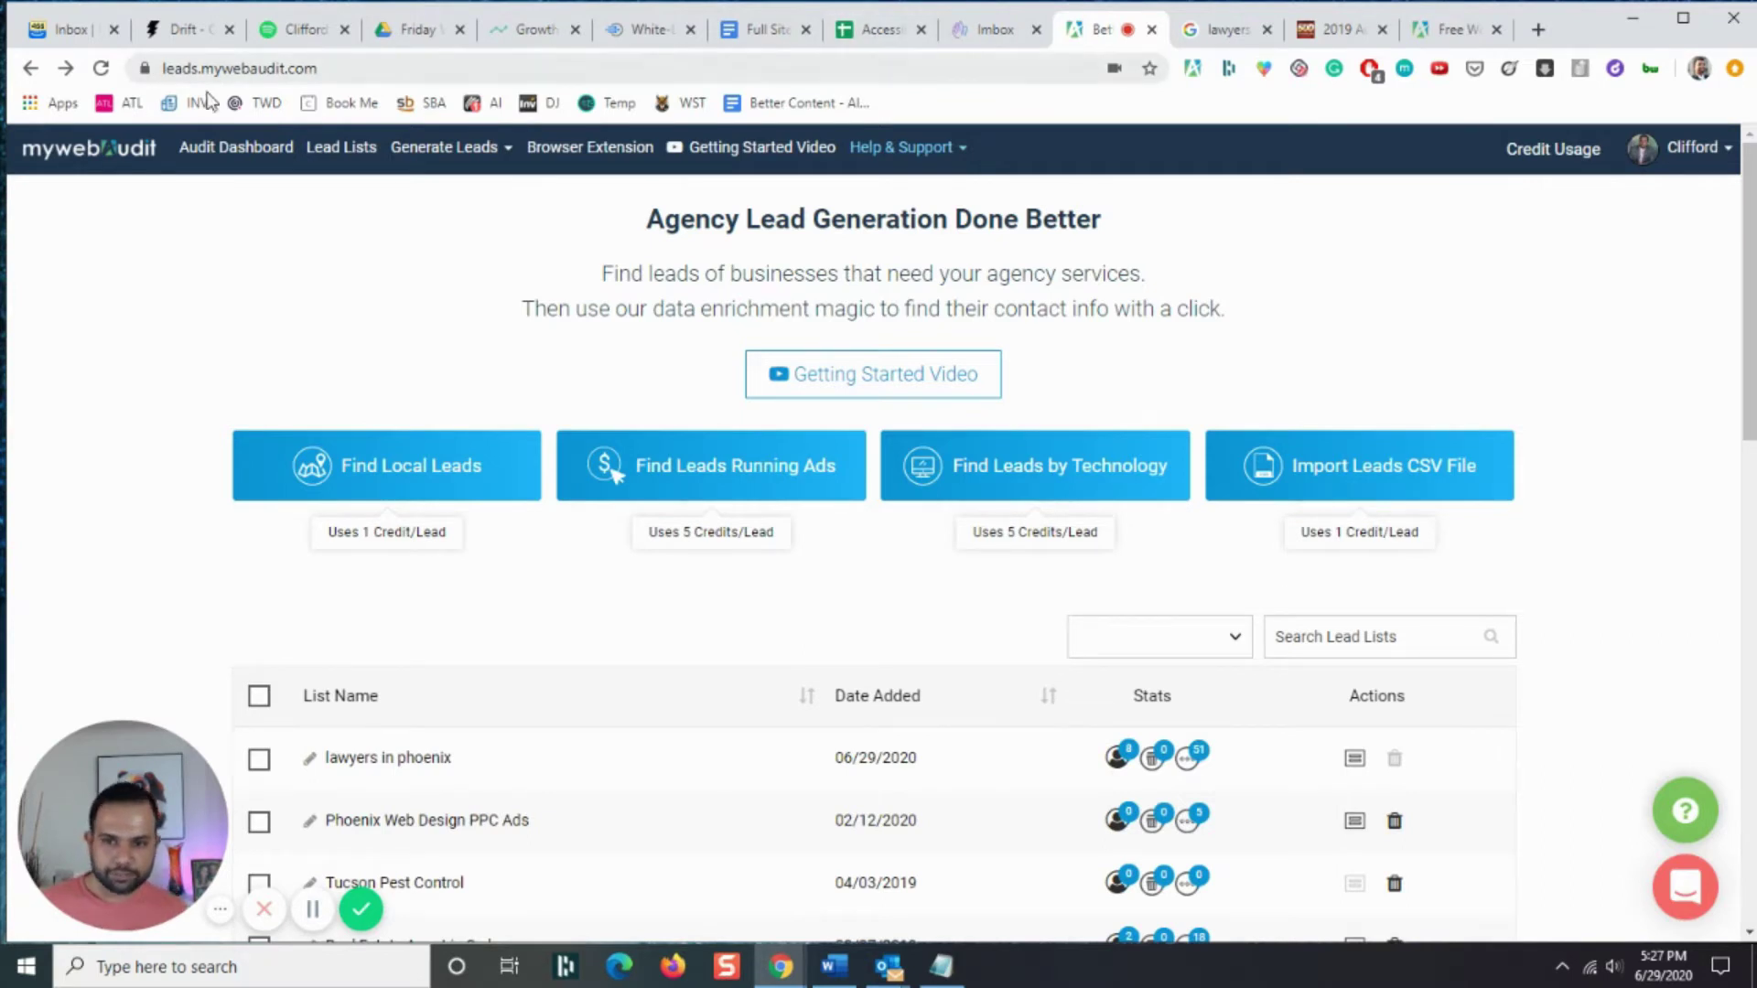
# Step: Open the "lawyers in phoenix" lead list and show its not-processed leads
pyautogui.scroll(-2, 443, 312)
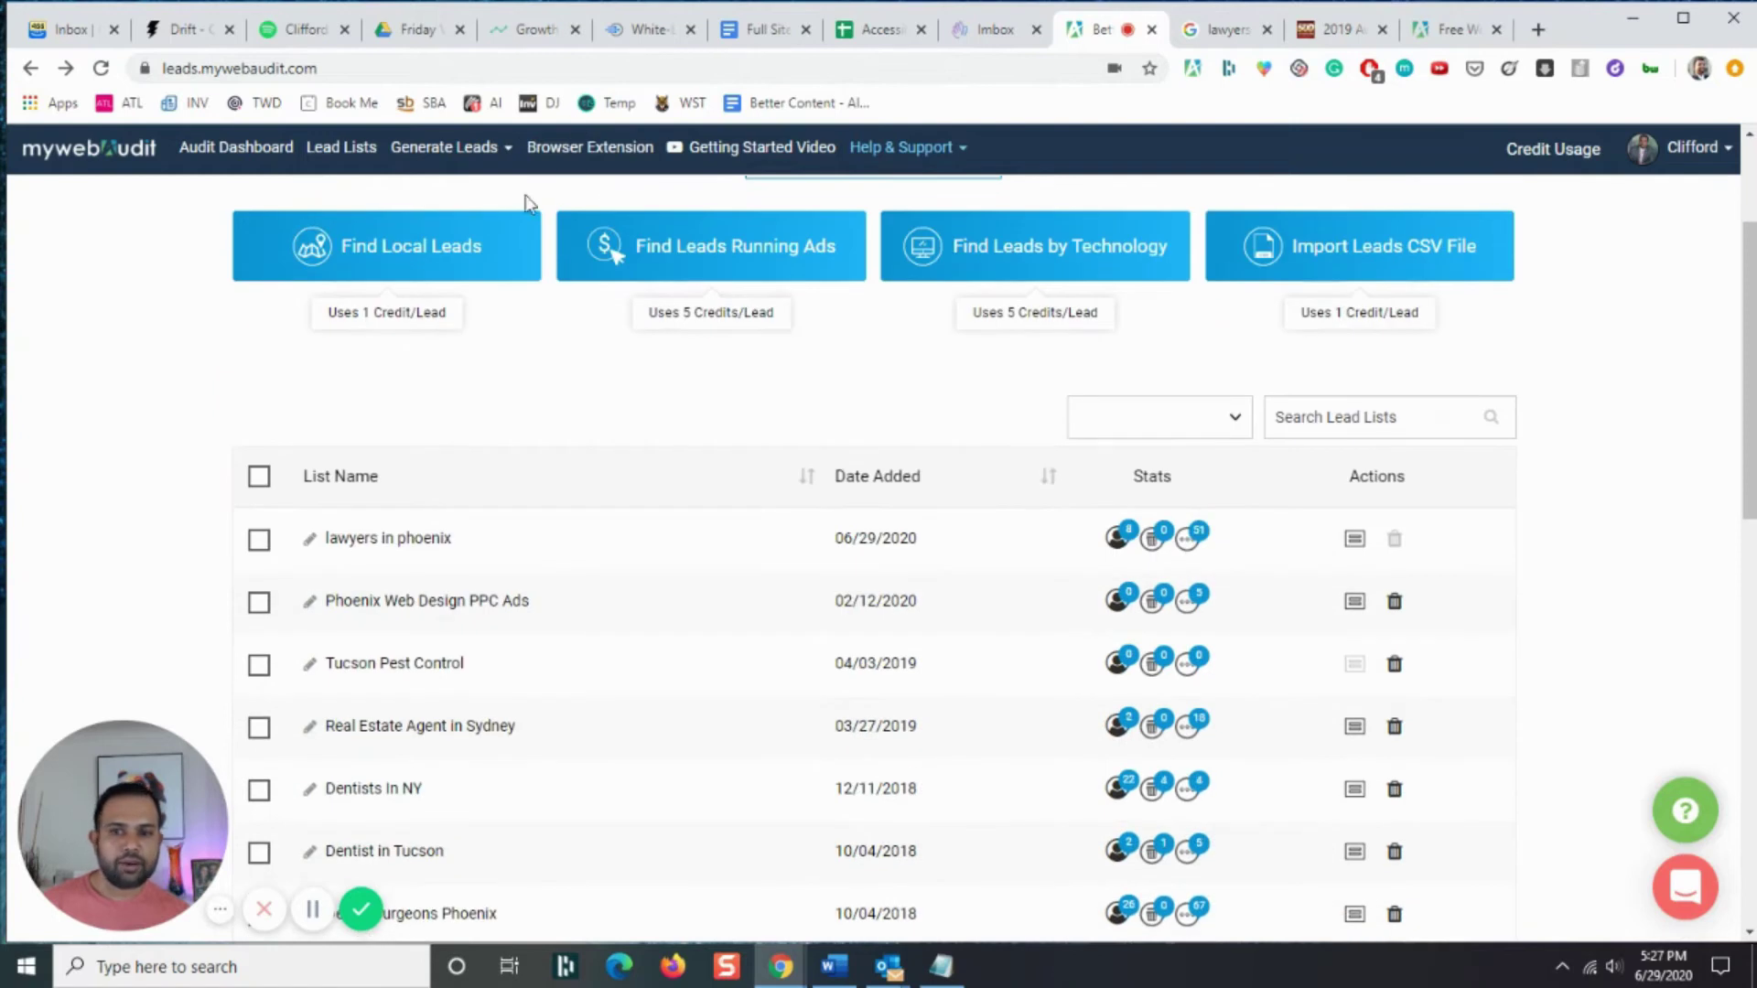
pyautogui.scroll(2, 371, 313)
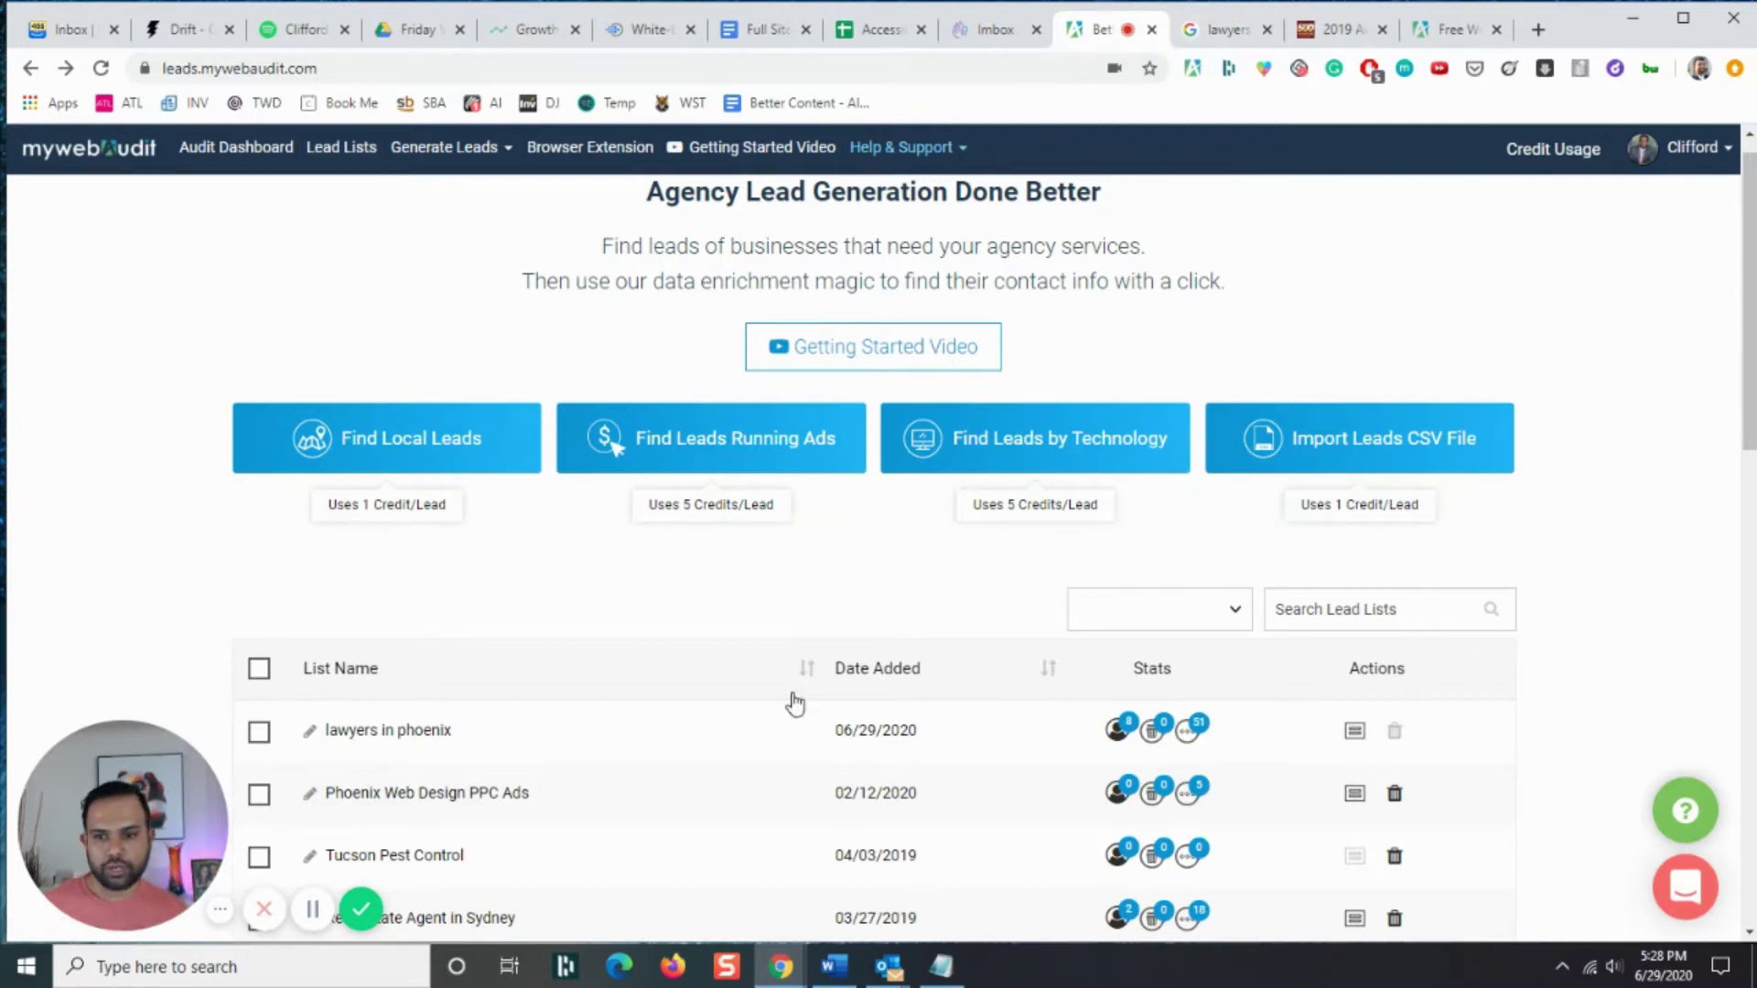
pyautogui.scroll(-2, 795, 703)
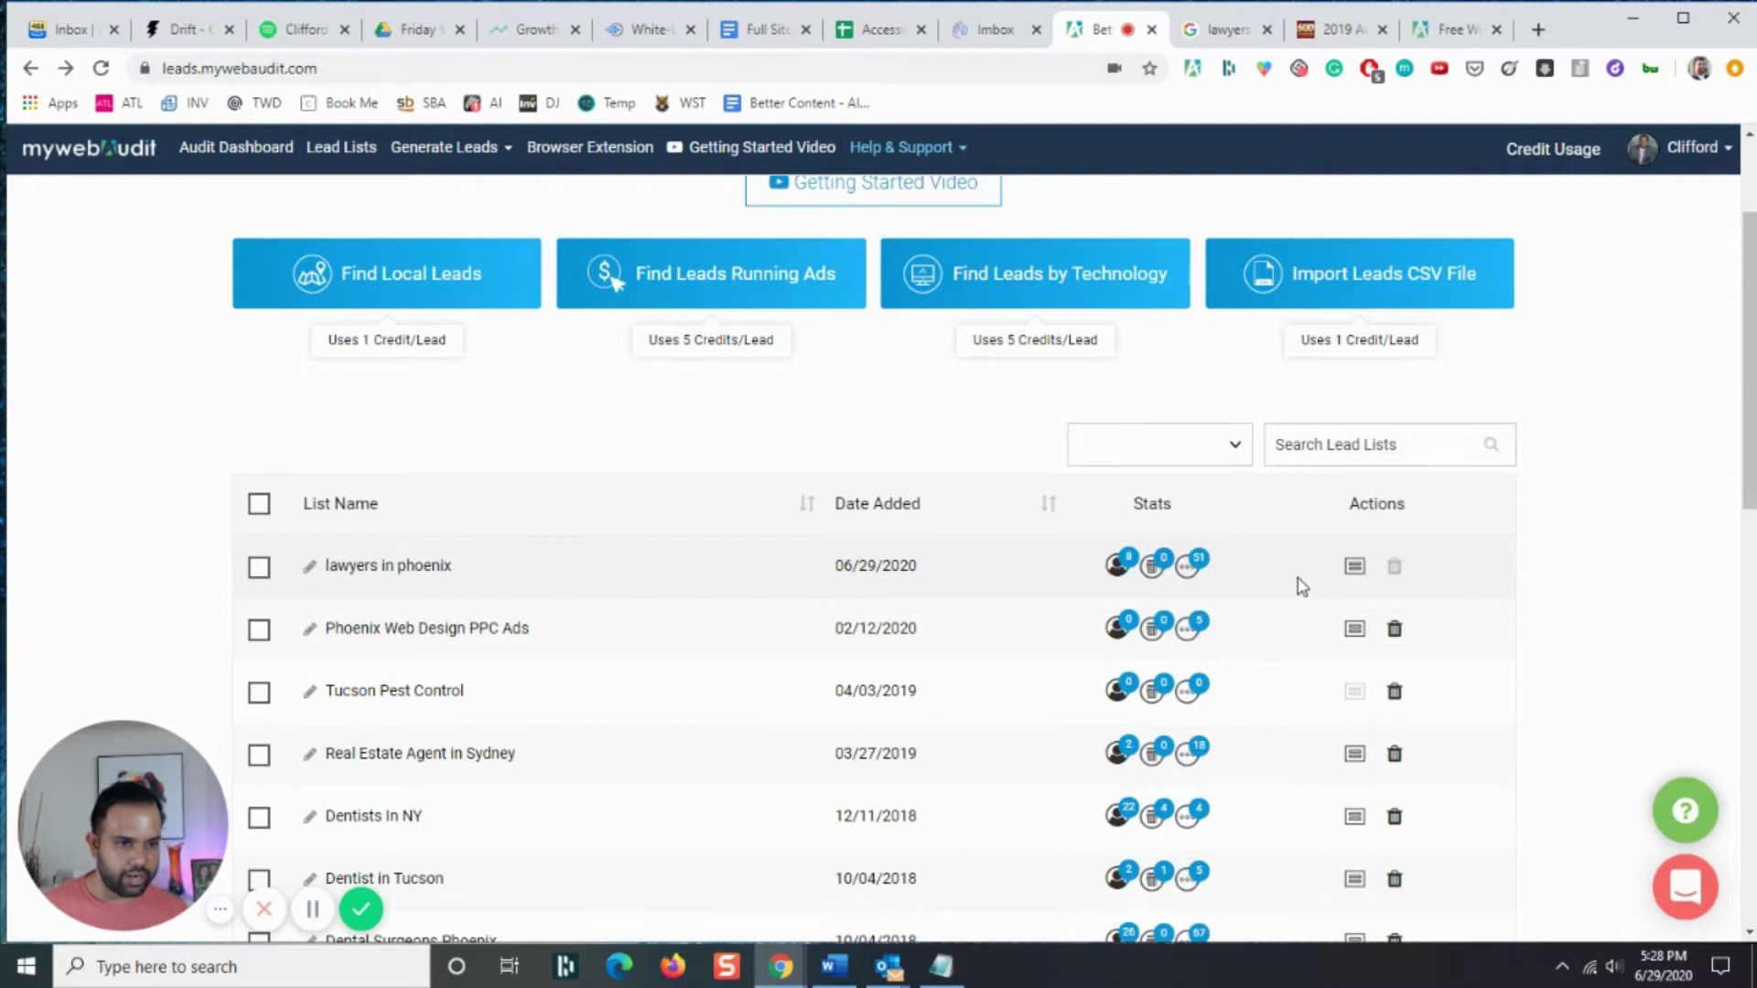
pyautogui.click(1354, 565)
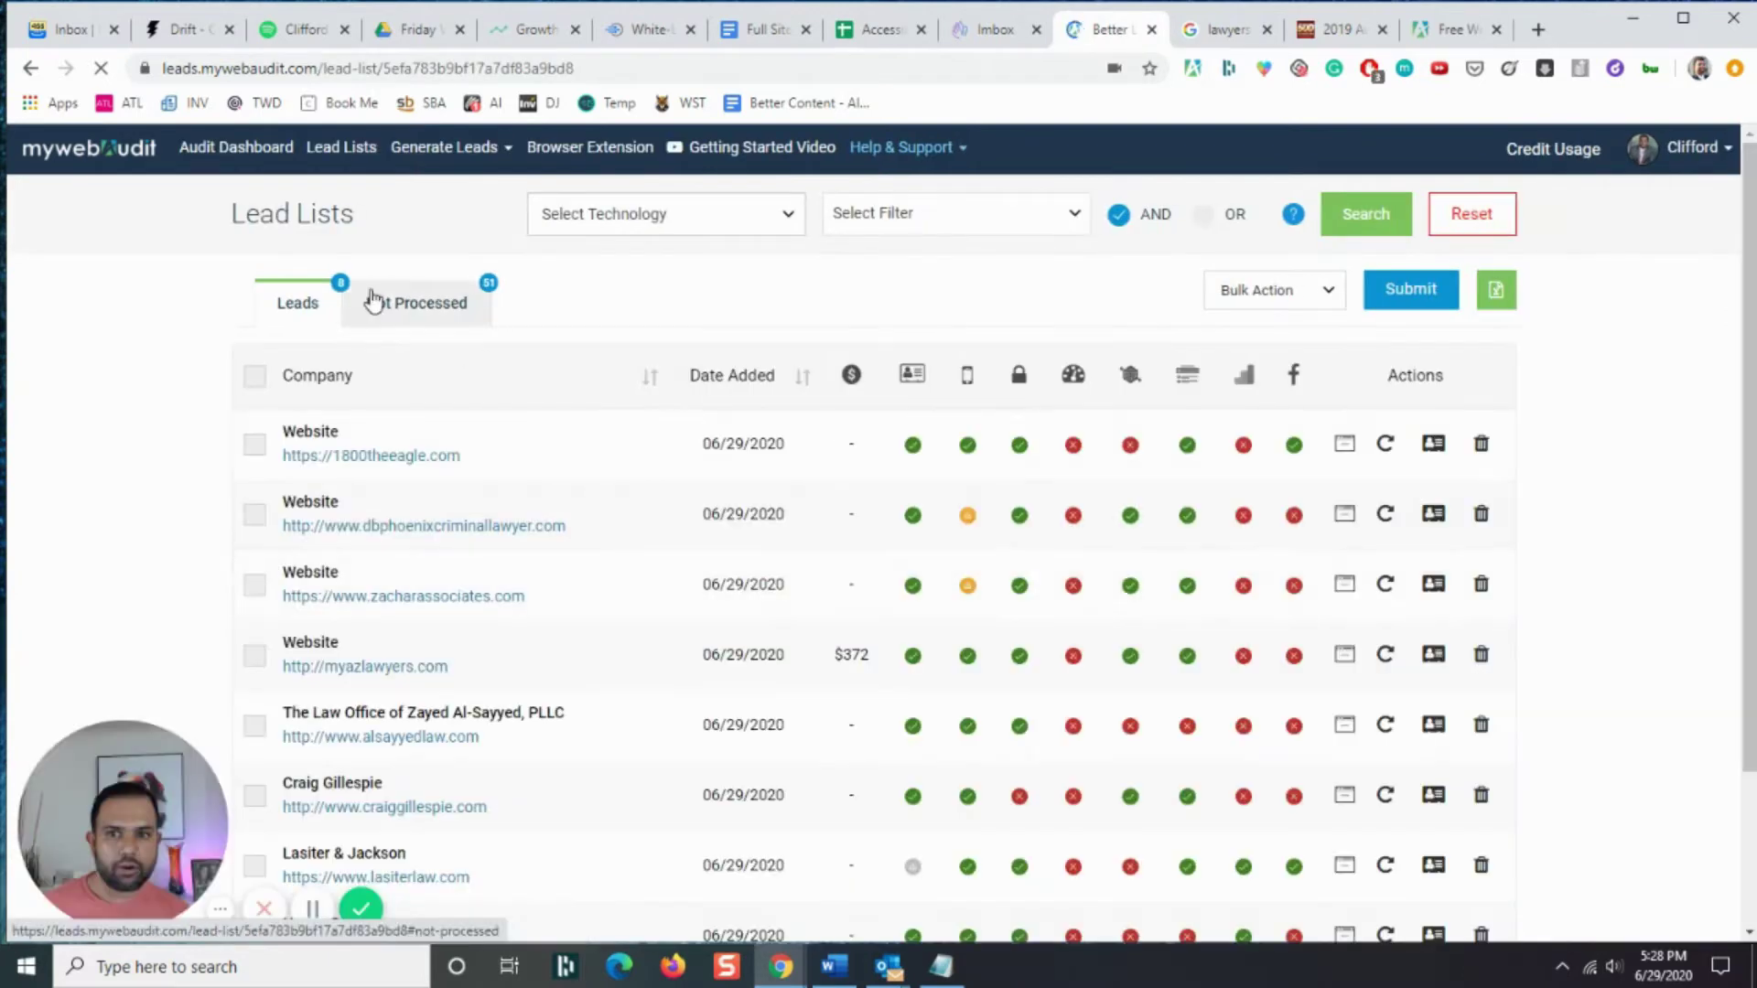
pyautogui.click(374, 302)
# Step: Examine the website audit indicators for the unprocessed law firm leads, such as Google Analytics use
pyautogui.moveTo(1037, 514)
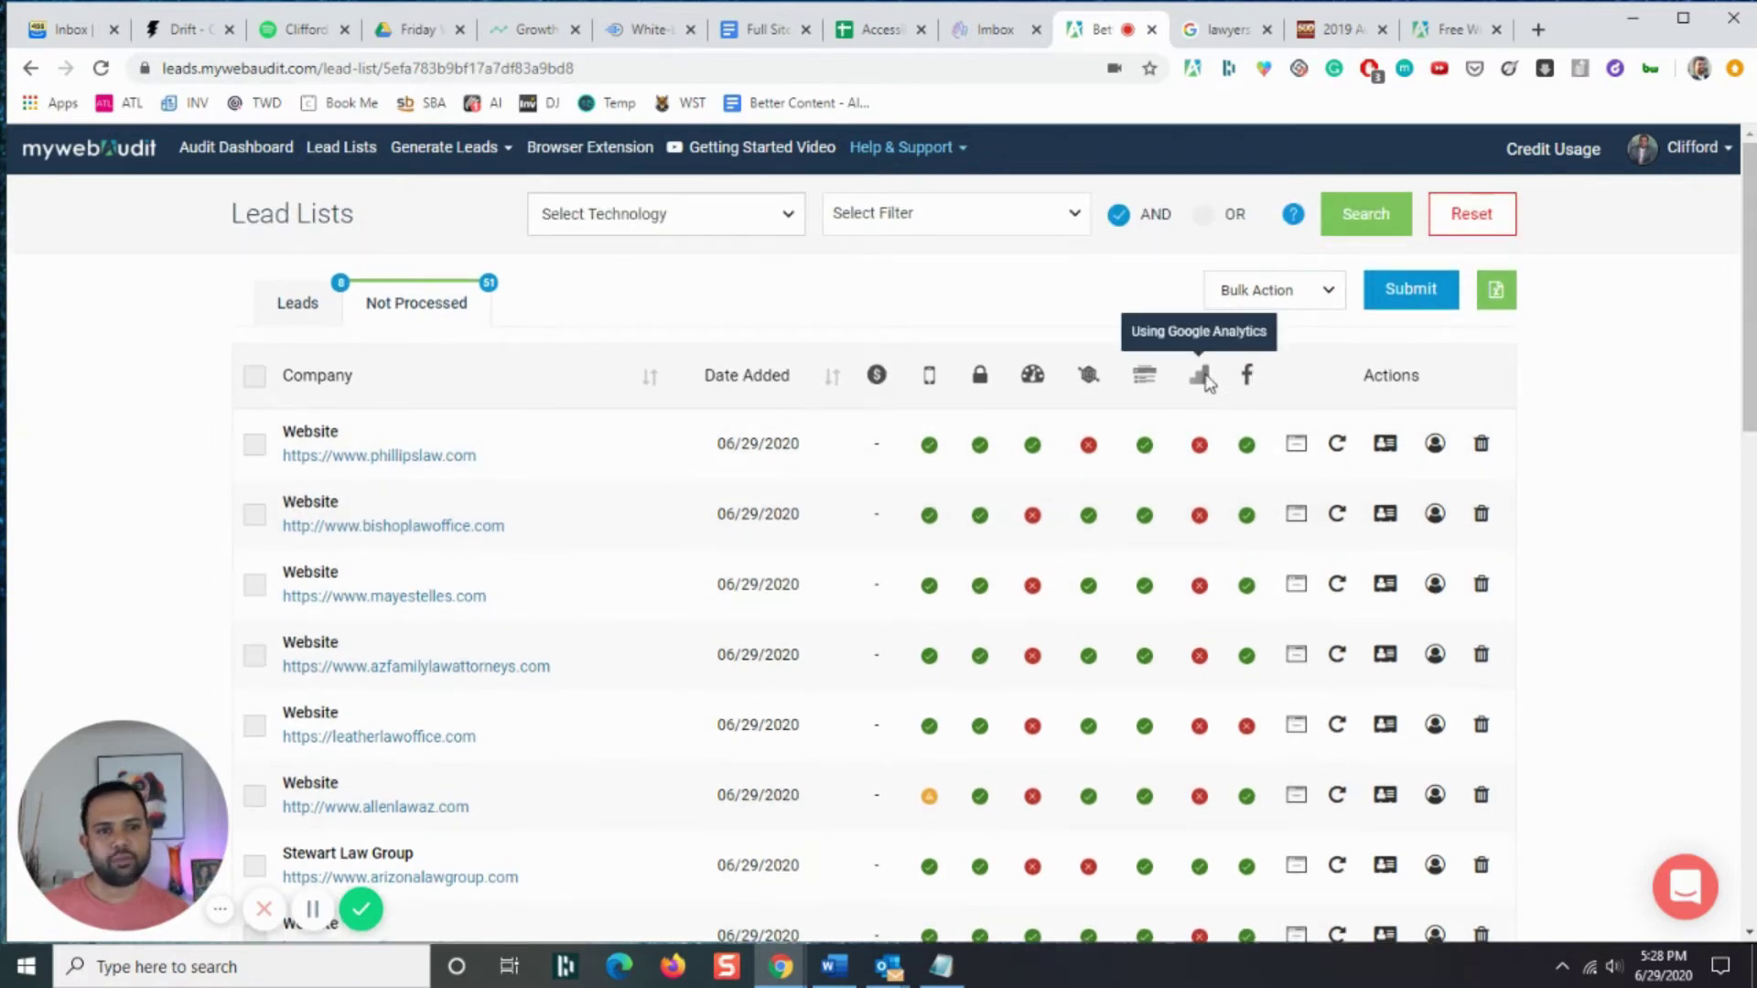
pyautogui.scroll(-6, 1204, 549)
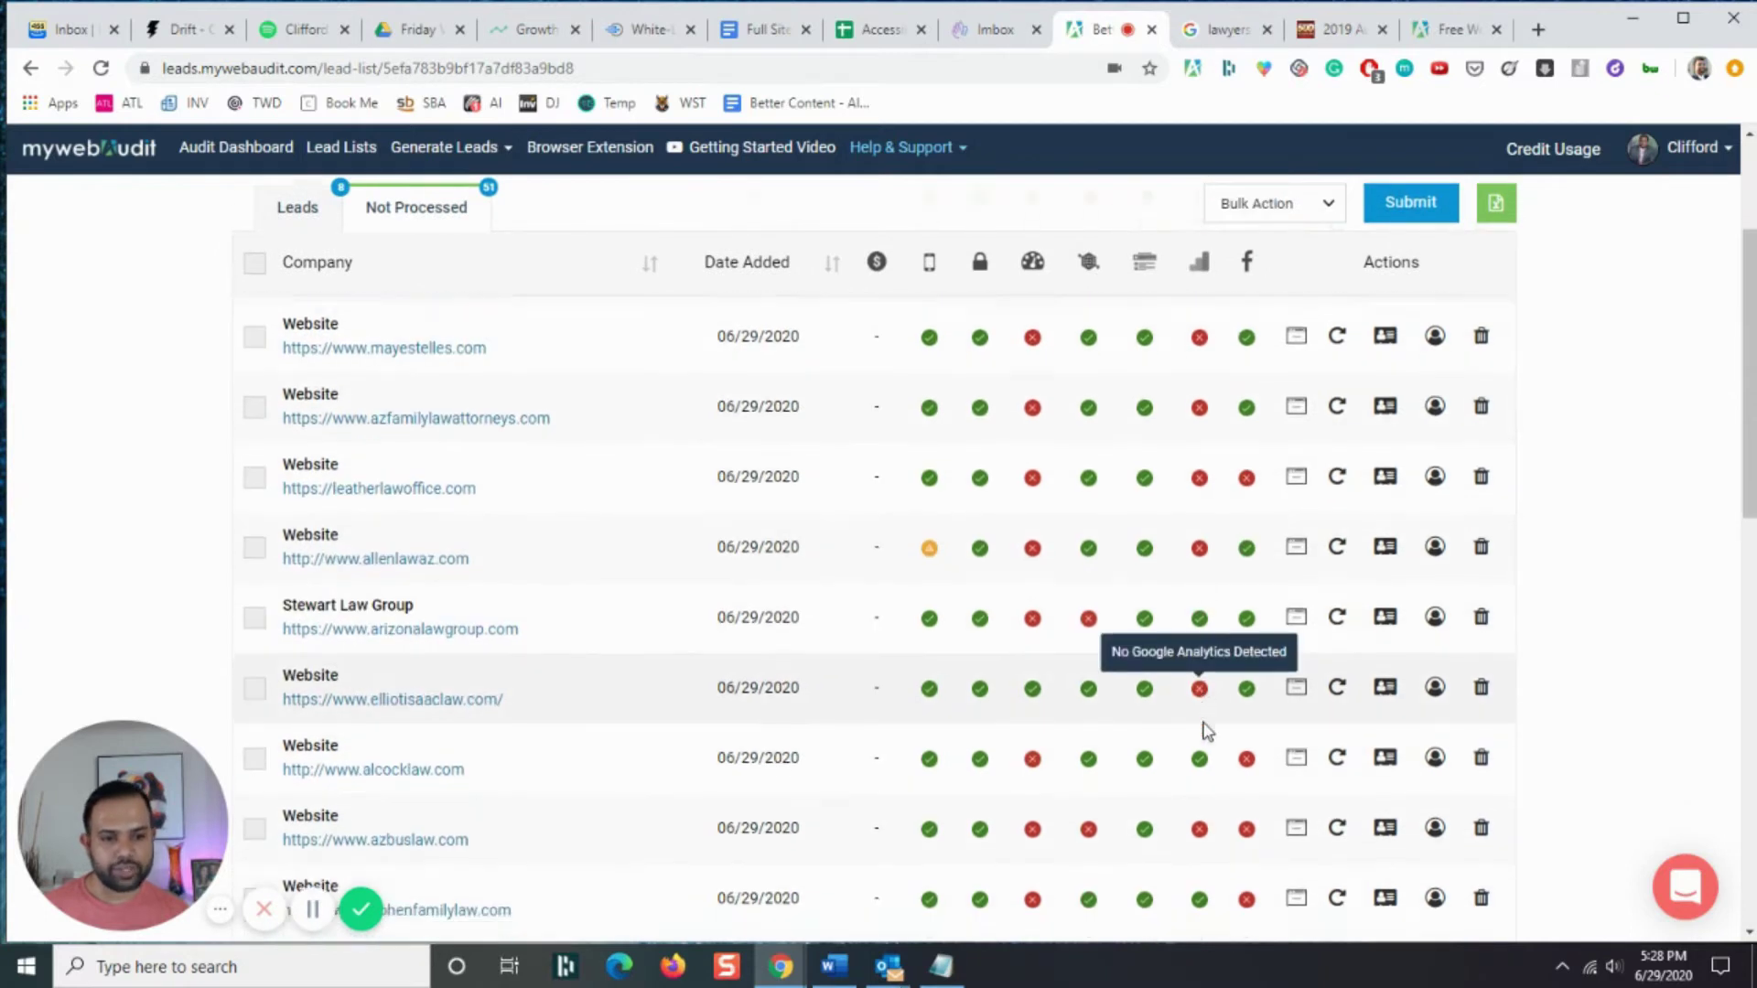
pyautogui.scroll(7, 1200, 721)
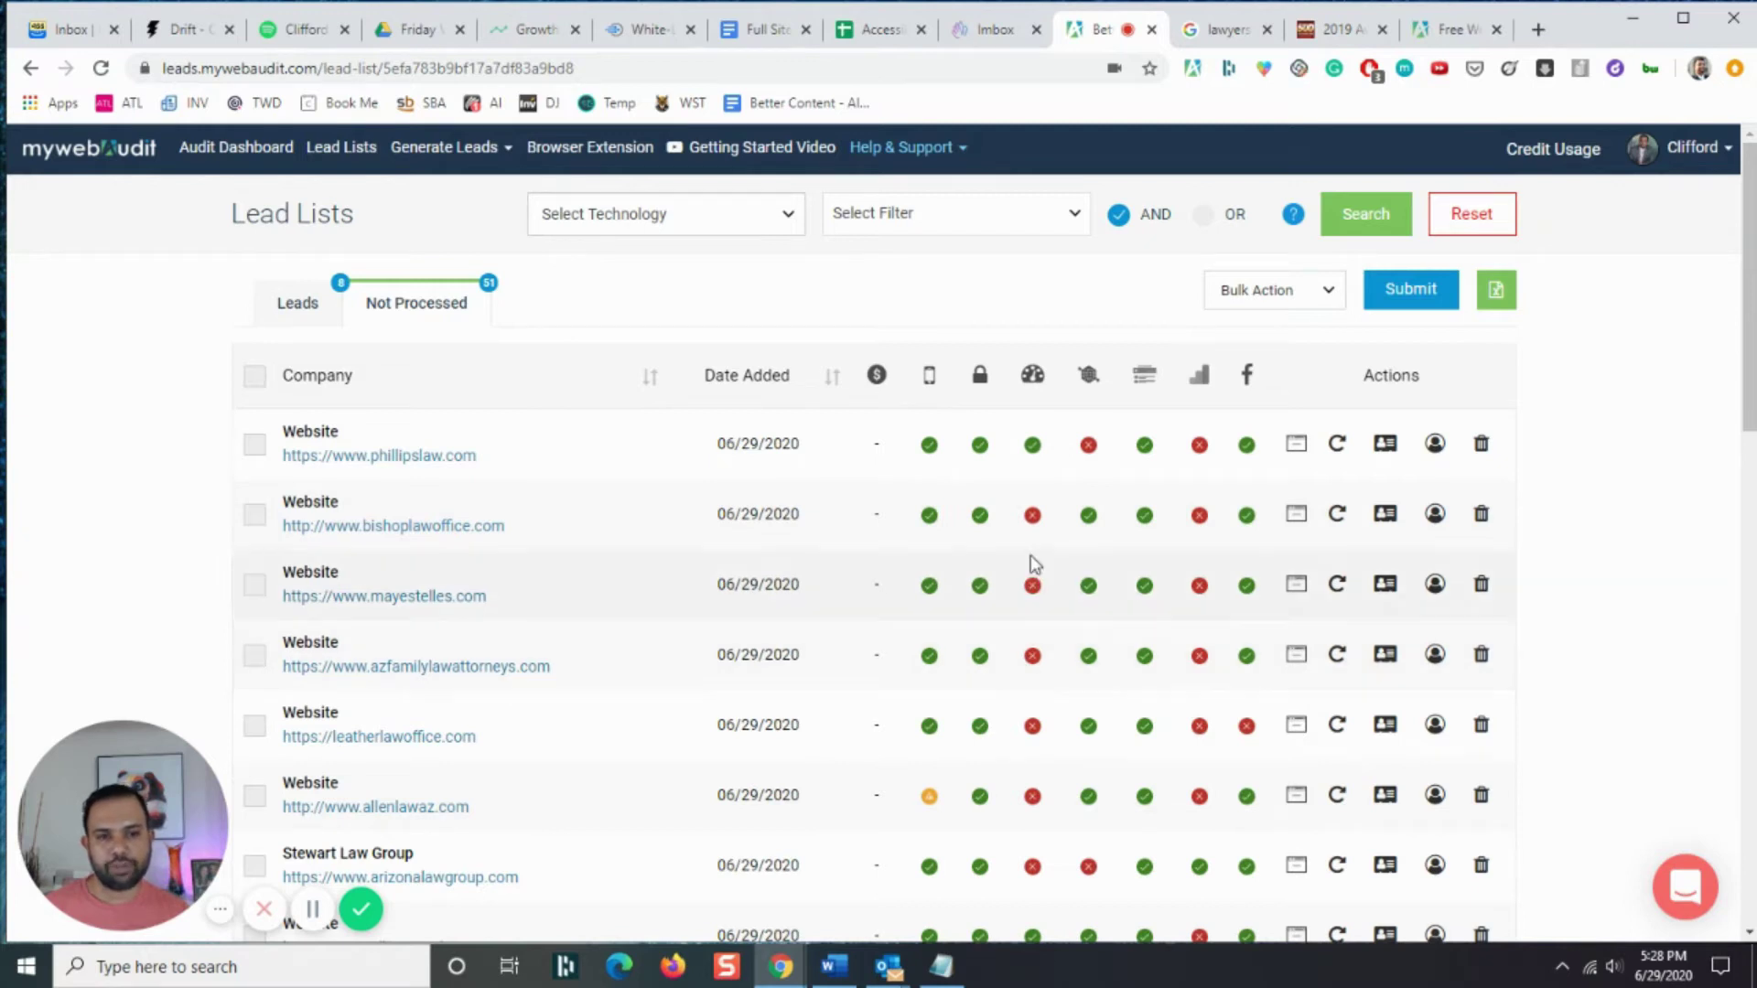
pyautogui.scroll(-4, 997, 577)
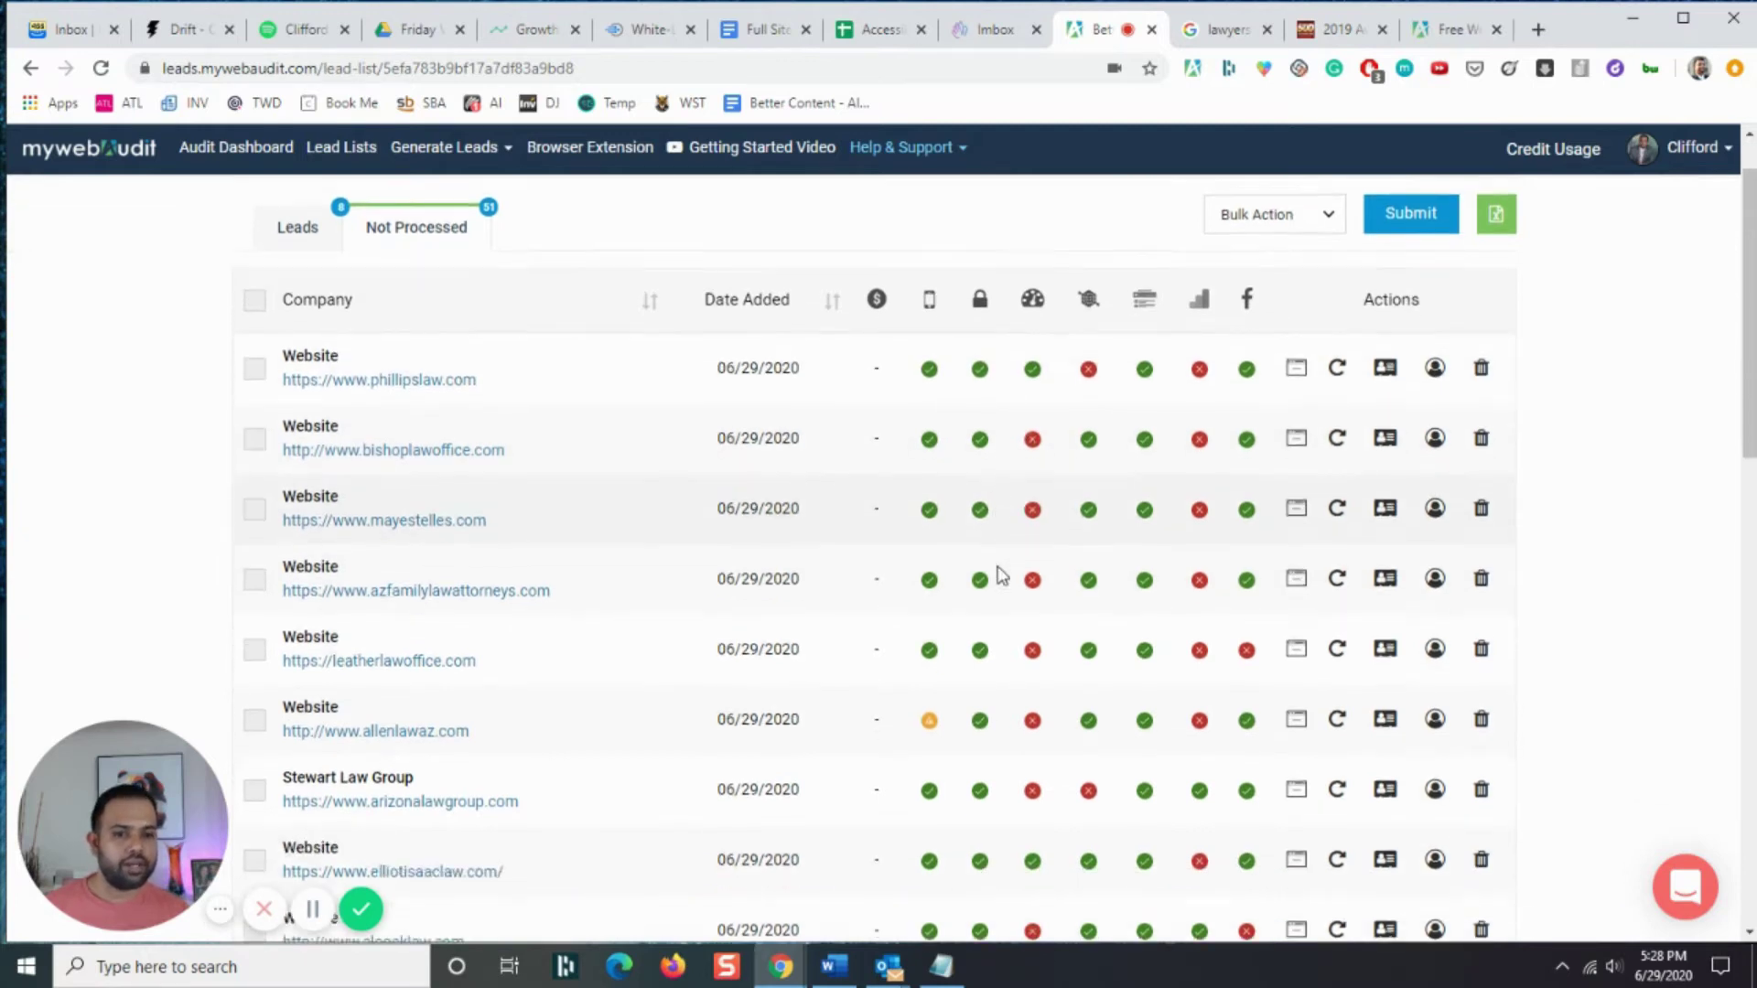
pyautogui.scroll(-3, 994, 645)
pyautogui.scroll(6, 997, 648)
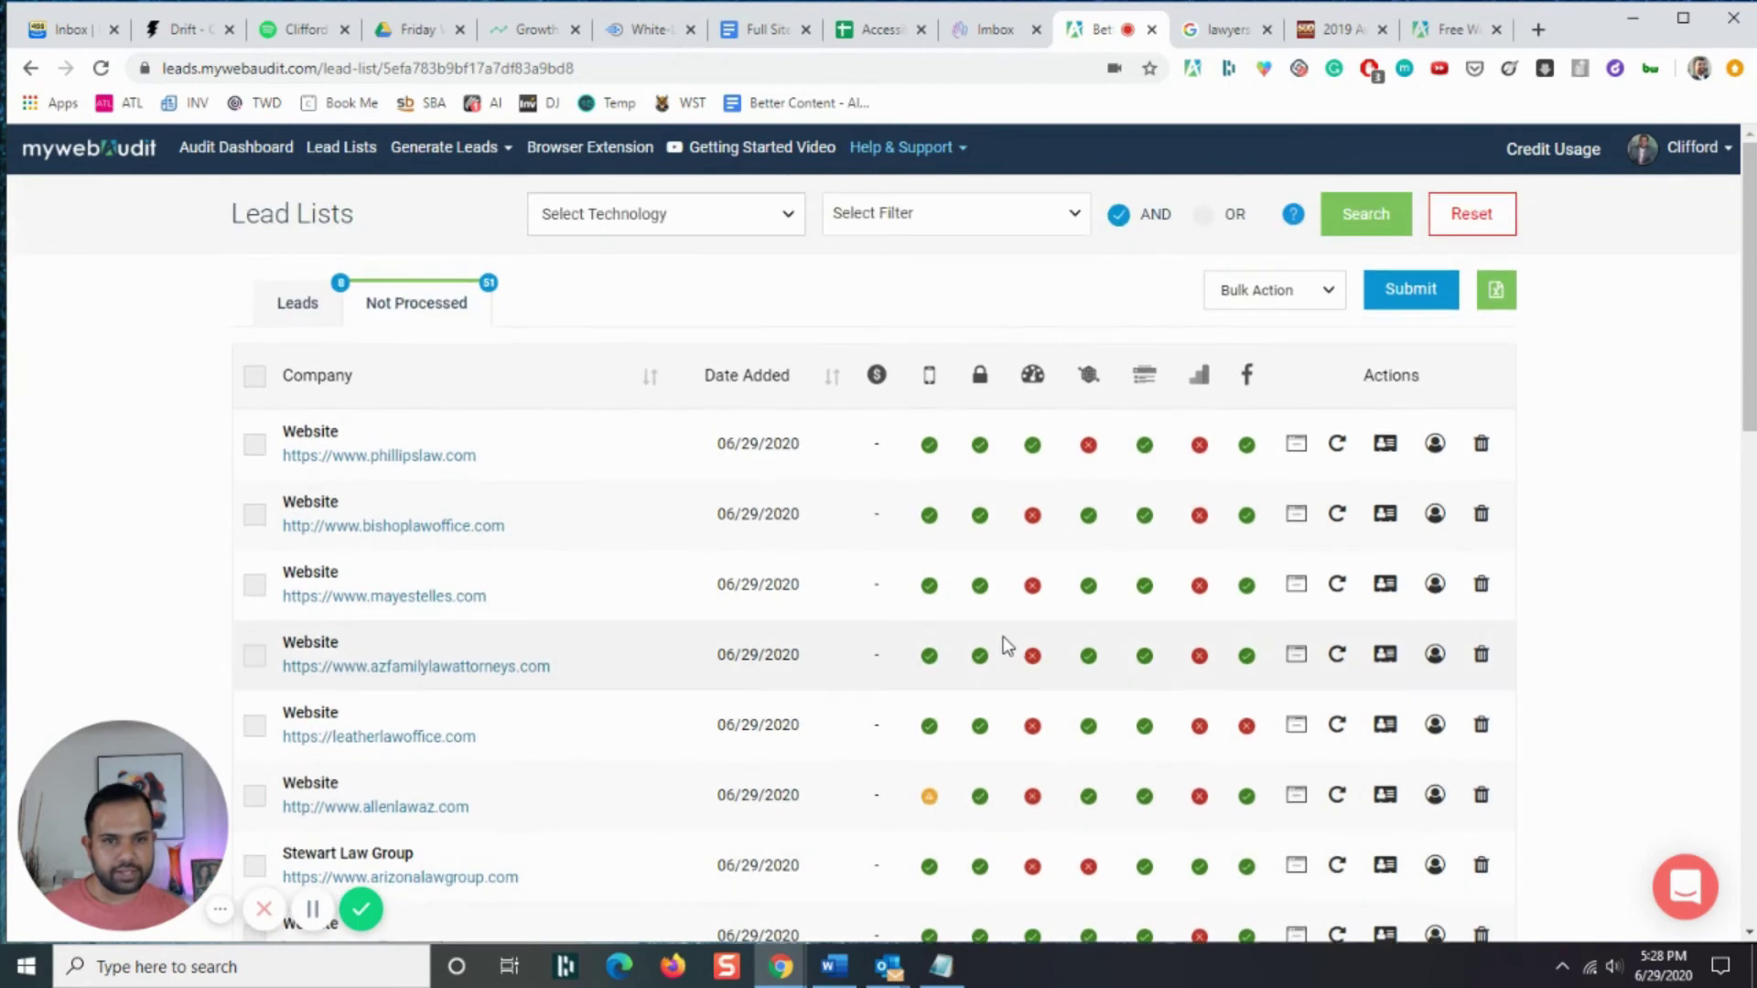
pyautogui.scroll(-1, 1051, 283)
pyautogui.scroll(1, 863, 243)
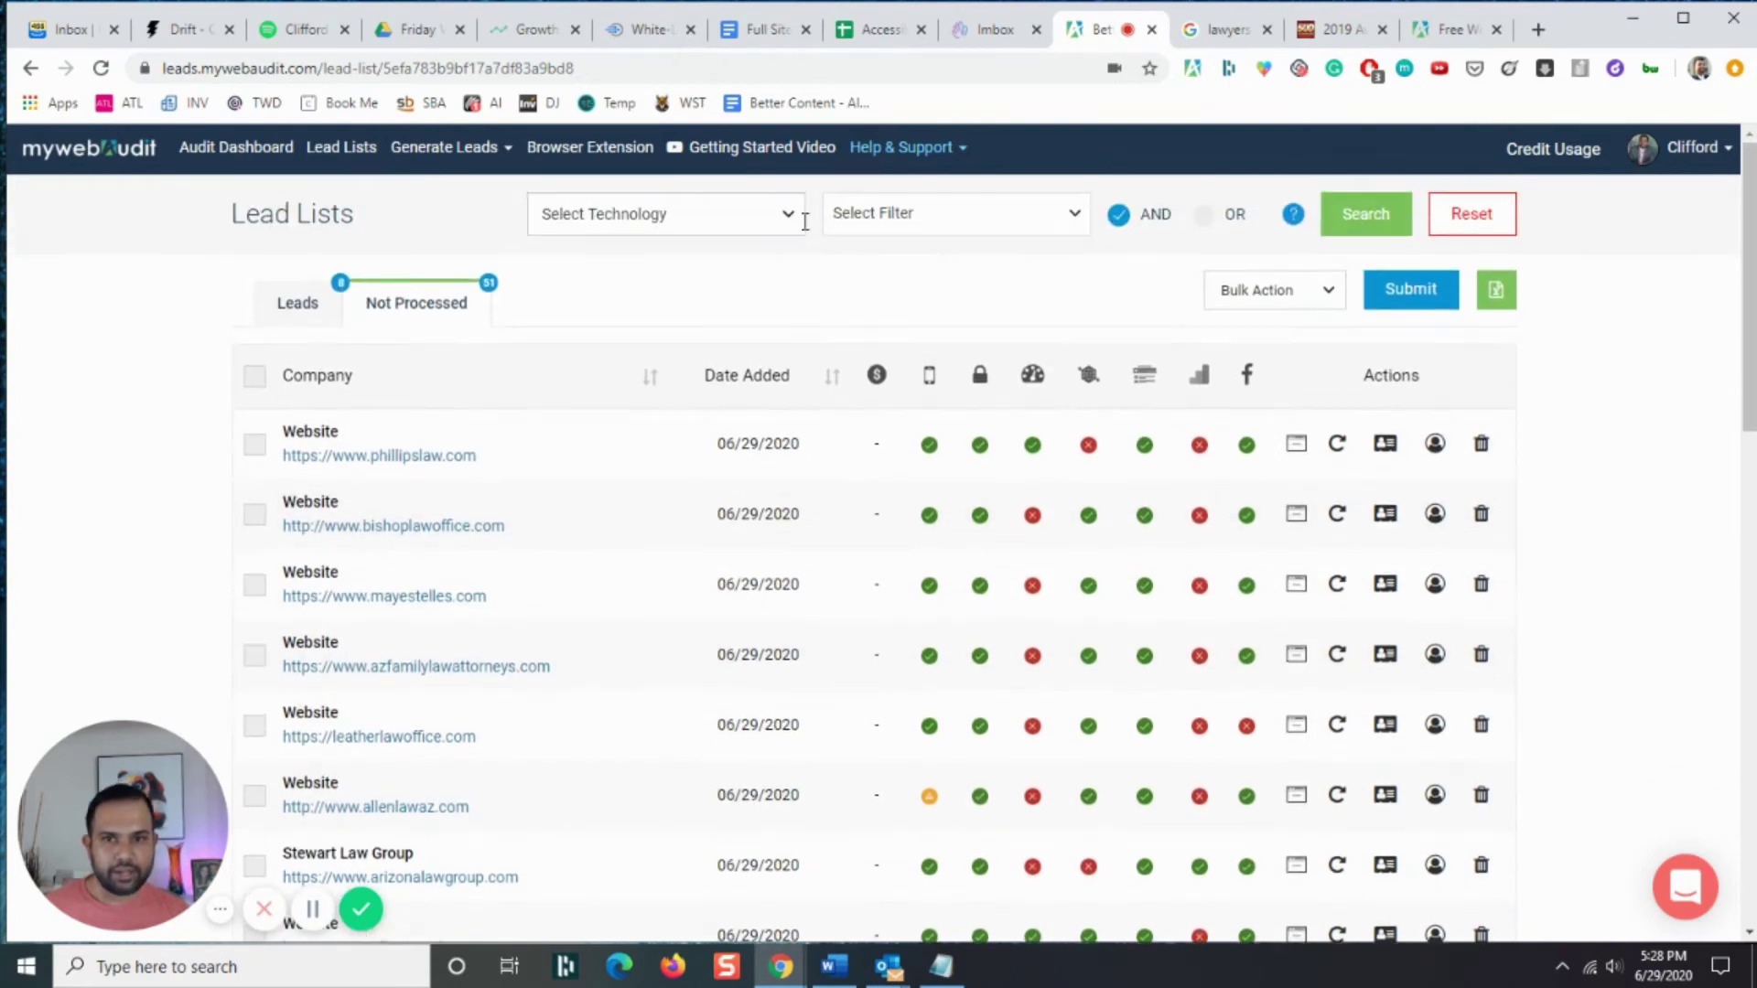
# Step: Set the lead list's technology filter to WordPress
pyautogui.click(715, 221)
pyautogui.scroll(-1, 650, 353)
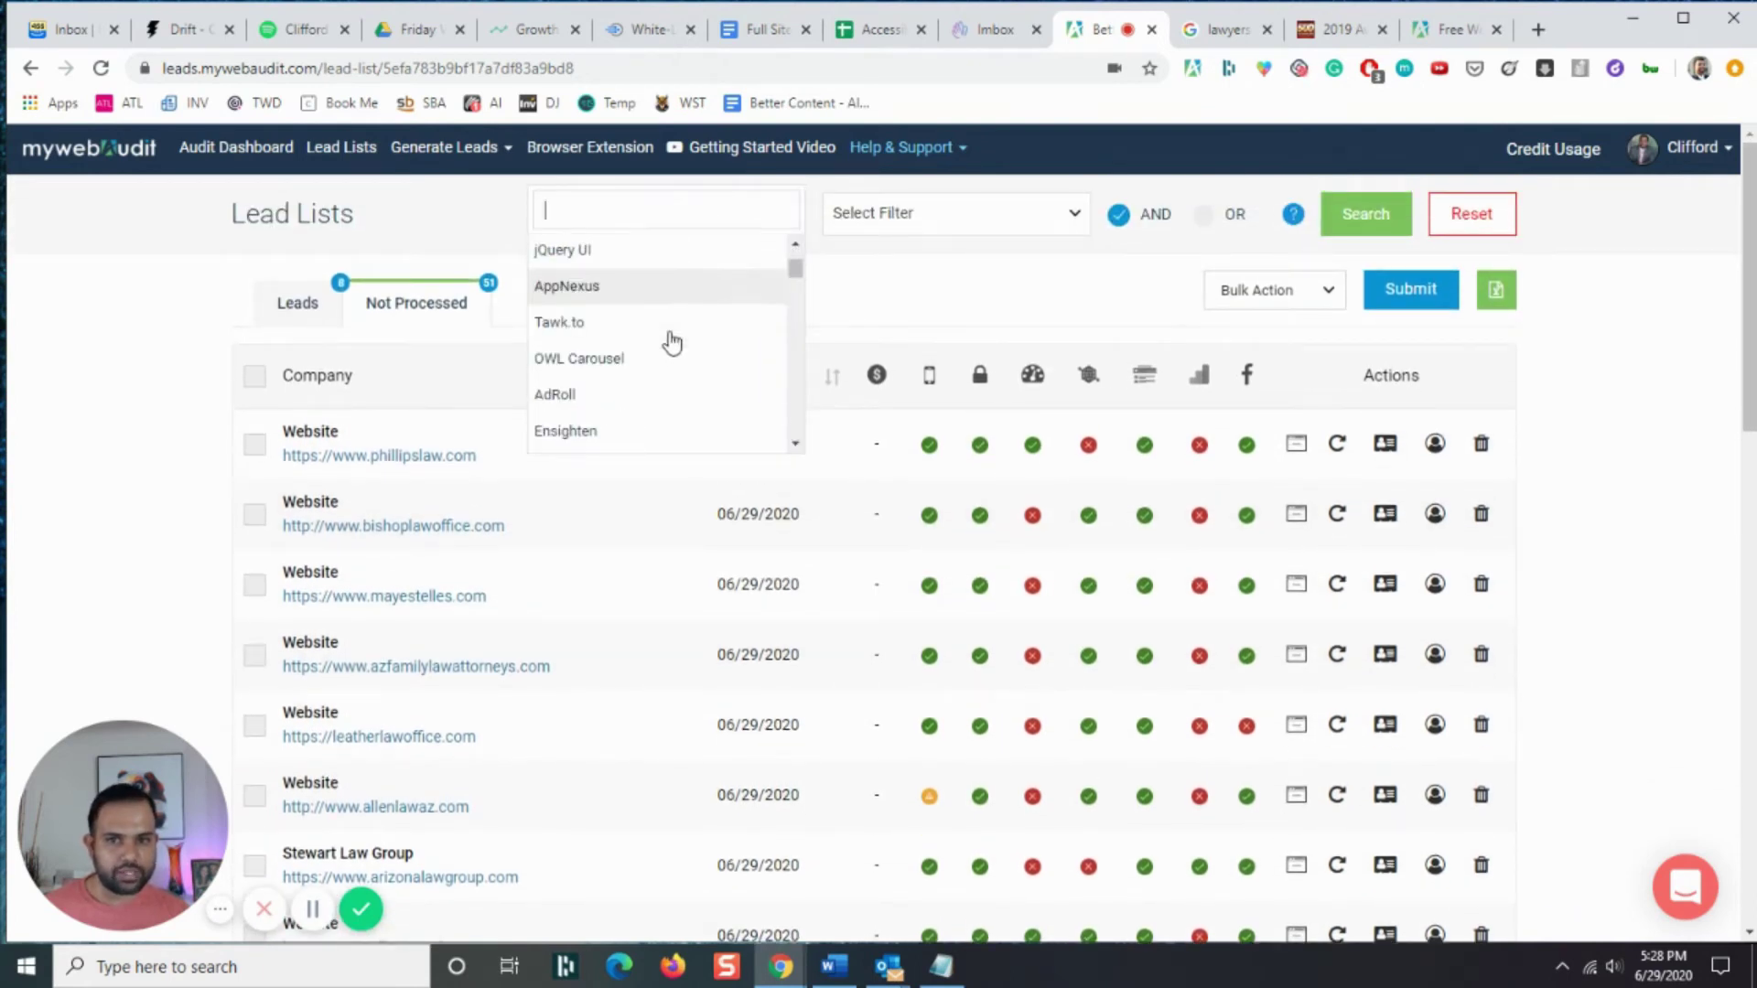
pyautogui.write('Word')
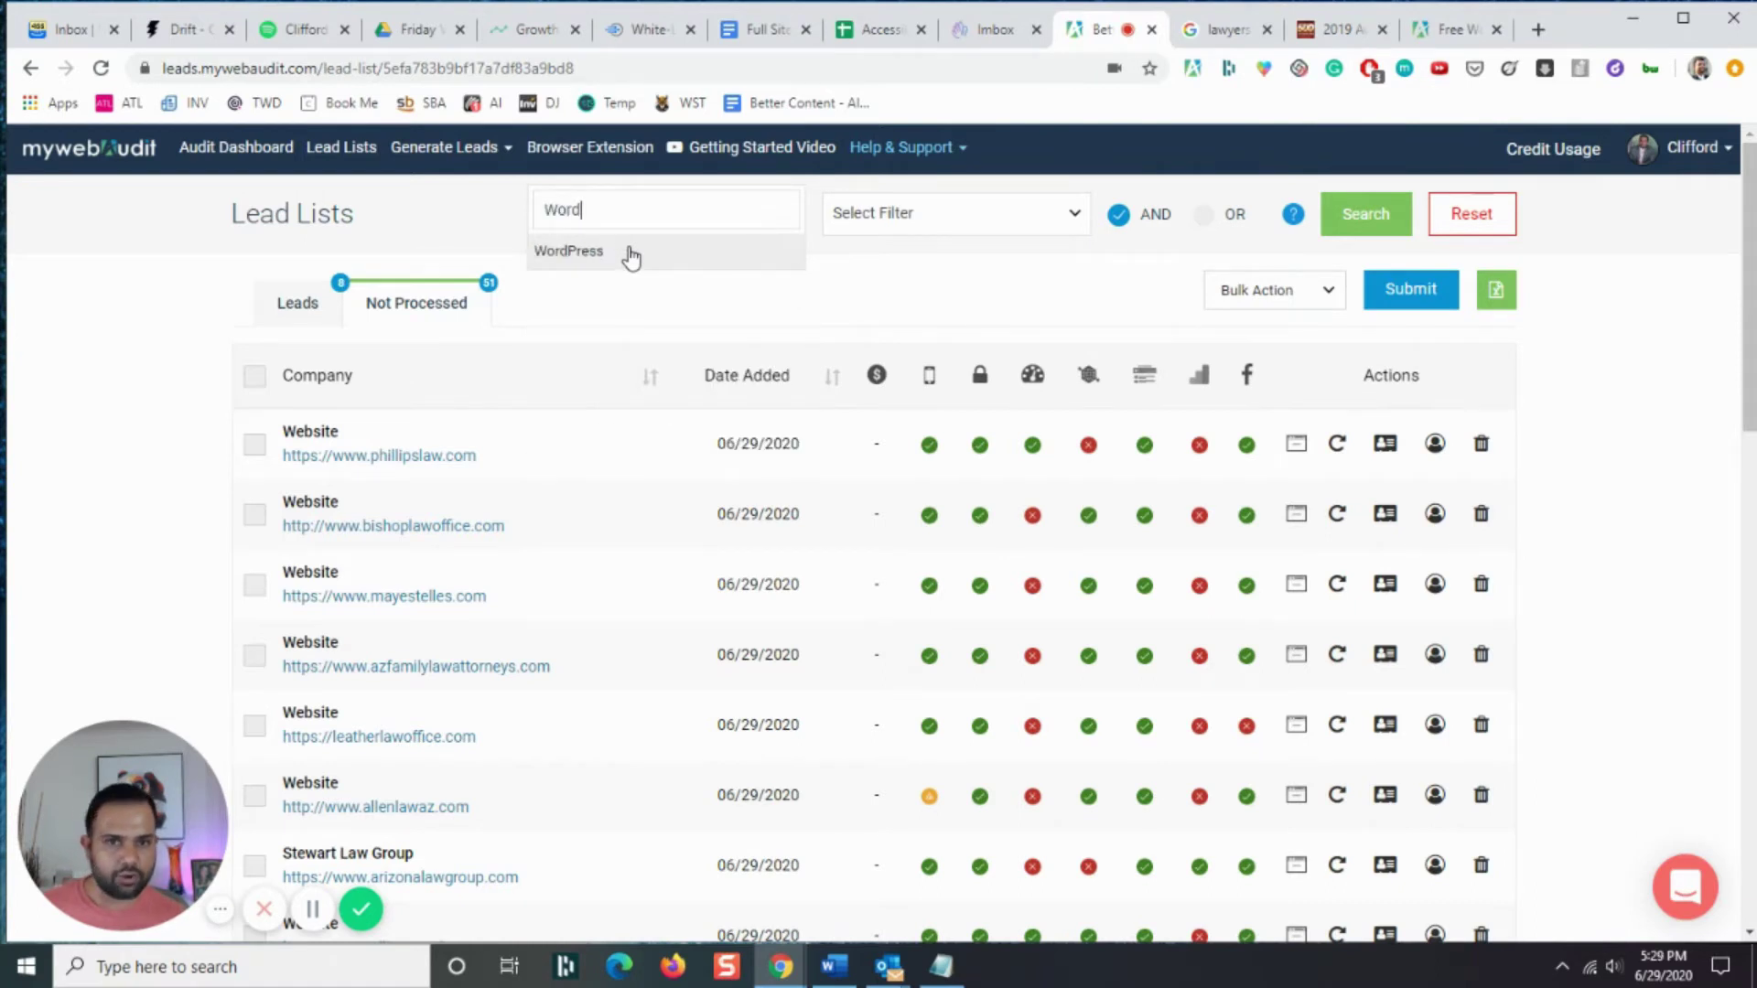
pyautogui.click(632, 256)
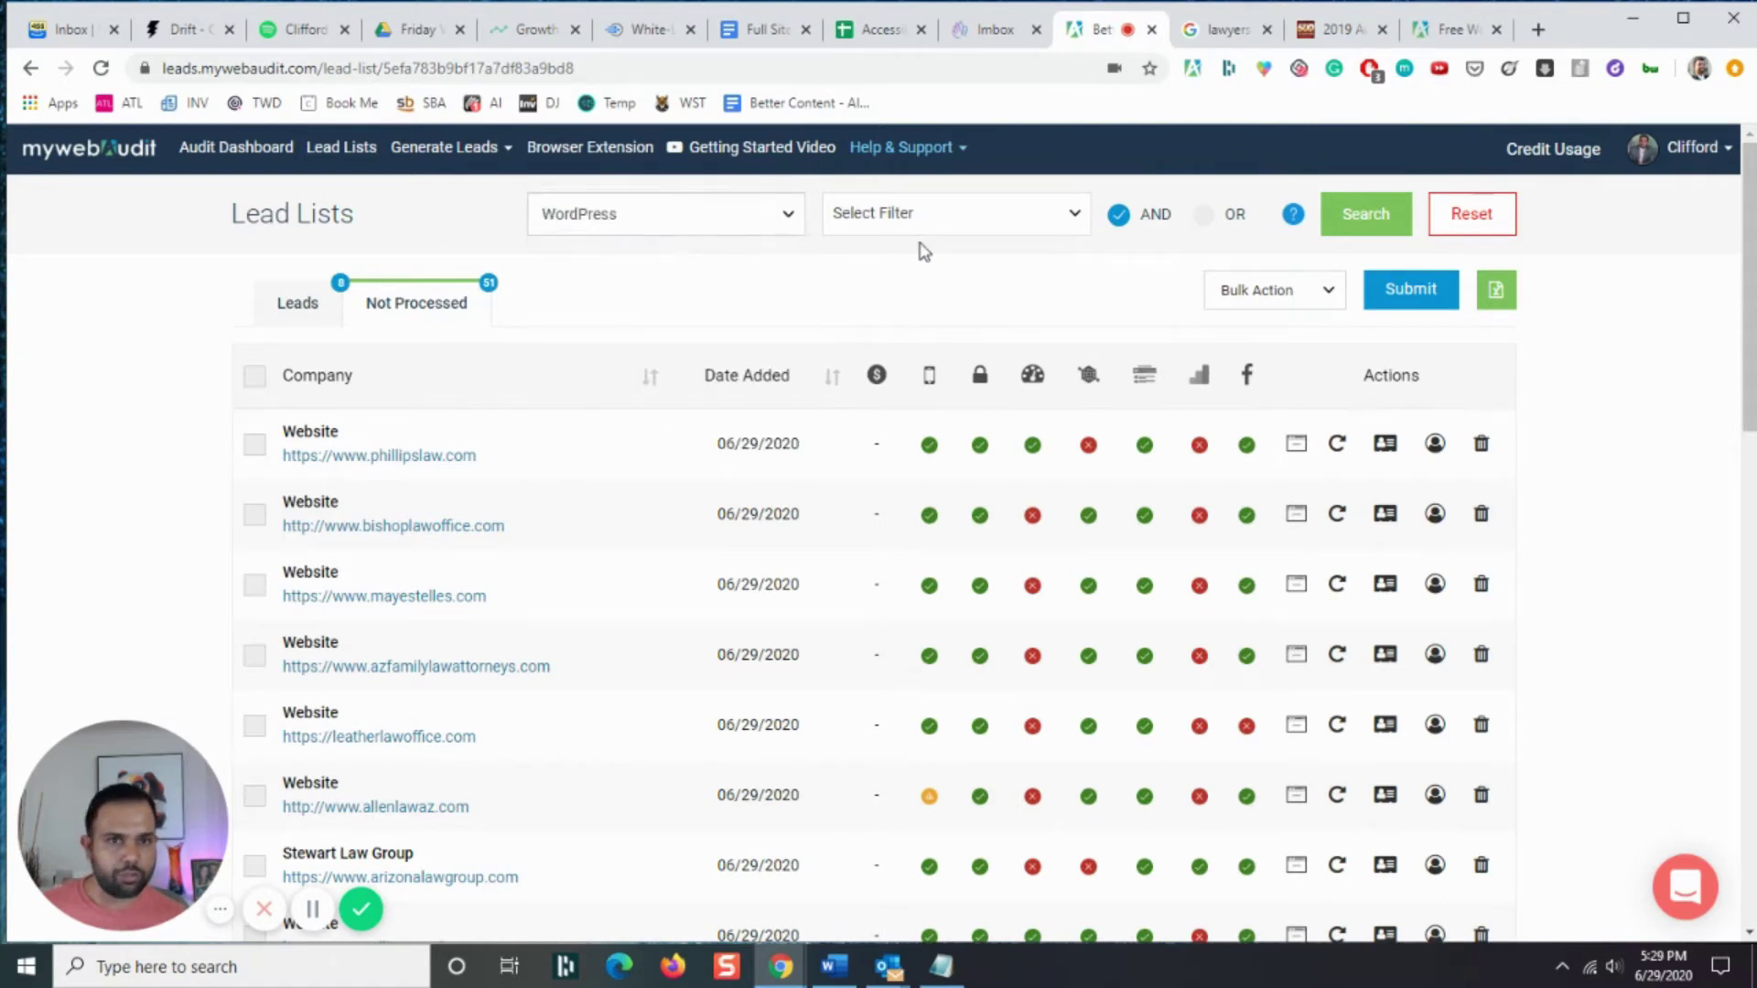
# Step: Search for leads matching any of the filters No Schema Markup, No SSL (HTTPS) Cert or Not Mobile Friendly, using OR logic
pyautogui.click(988, 222)
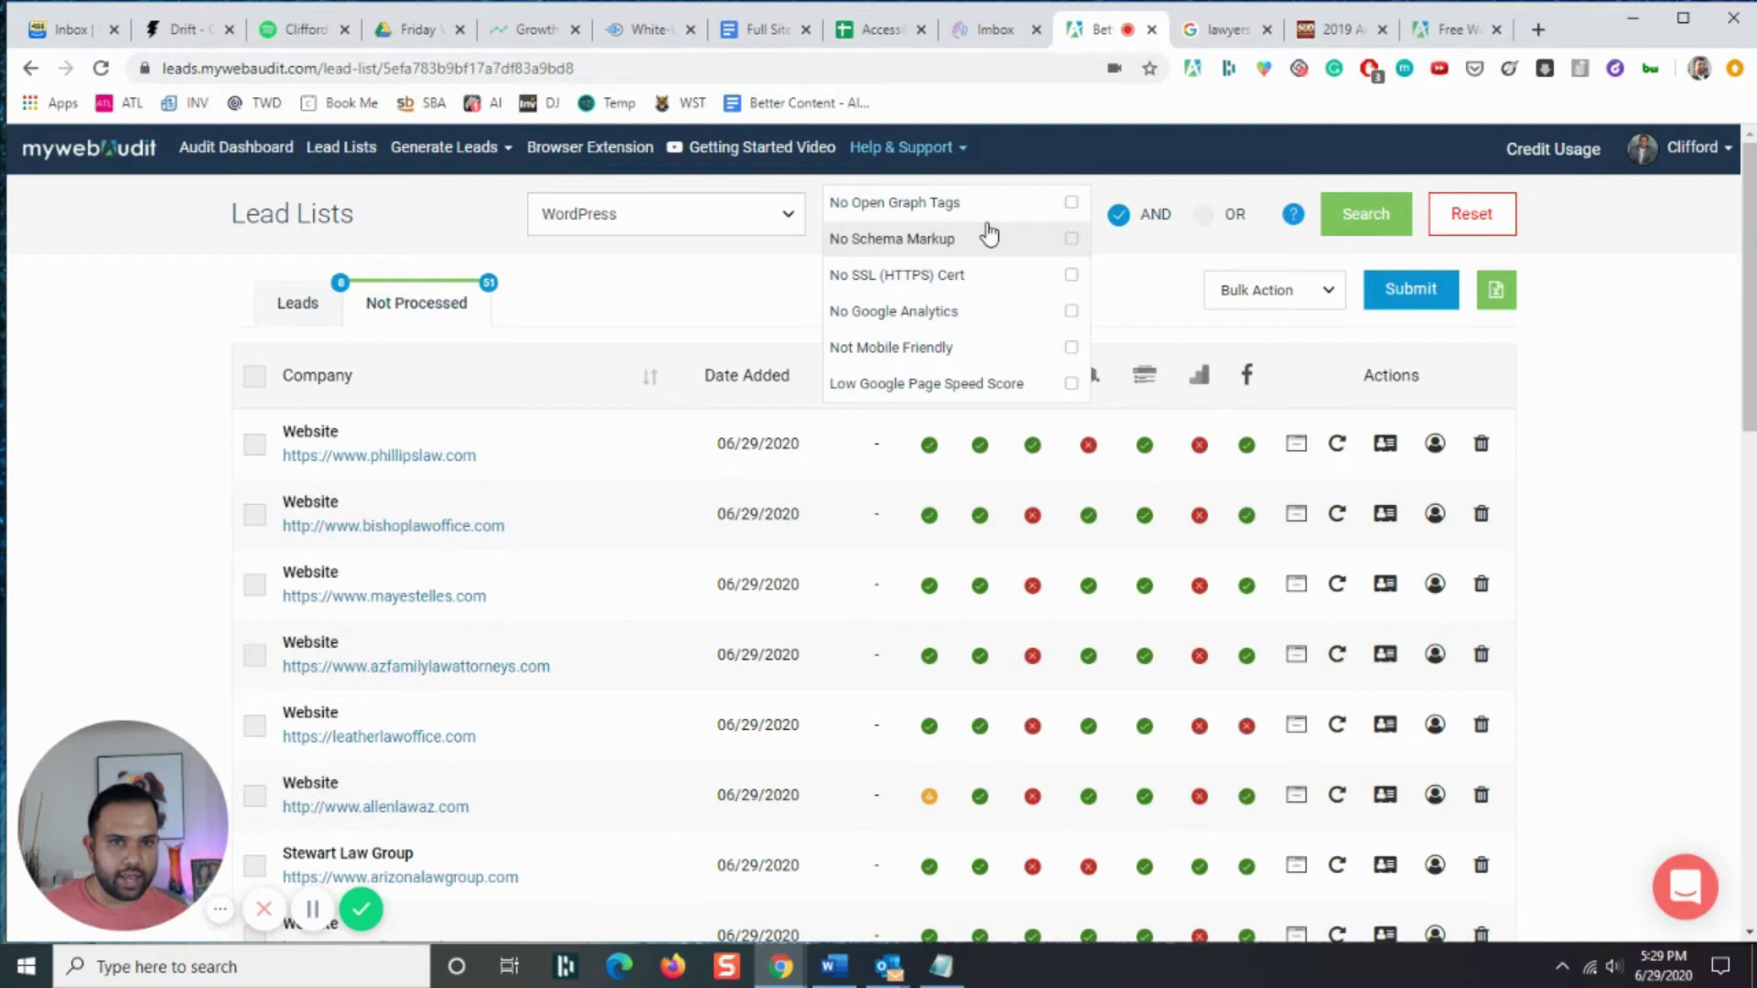
pyautogui.click(1072, 240)
pyautogui.click(1071, 276)
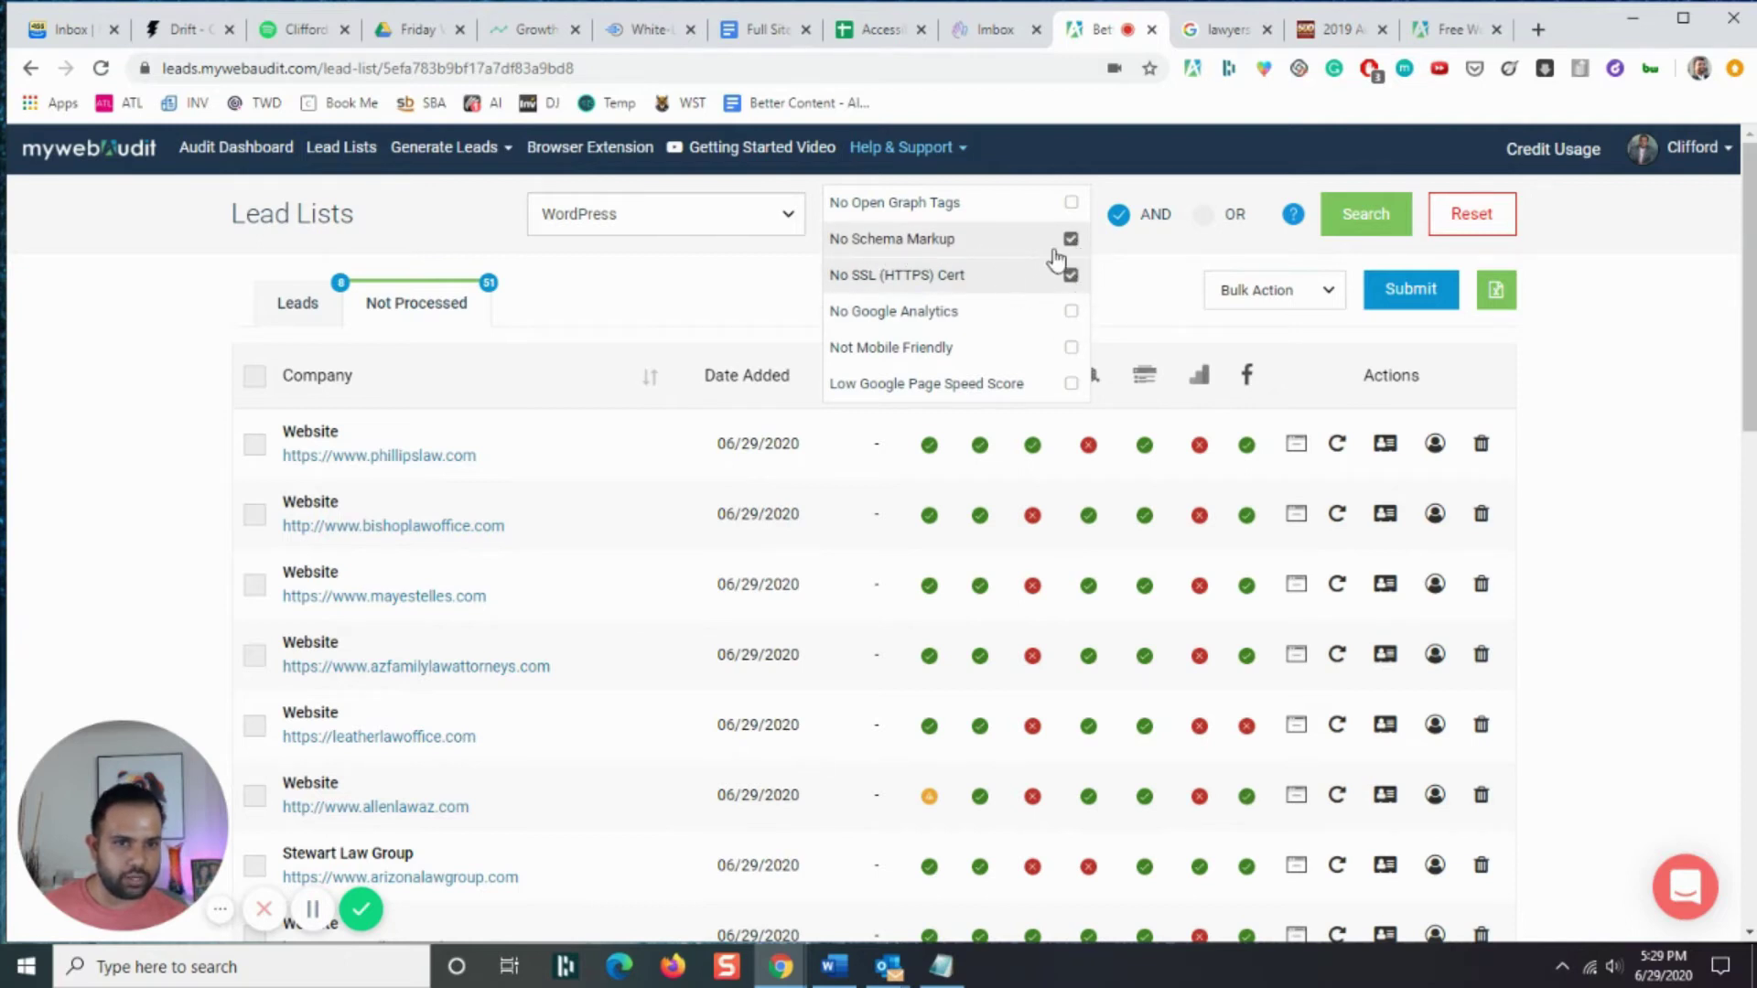
pyautogui.click(1071, 348)
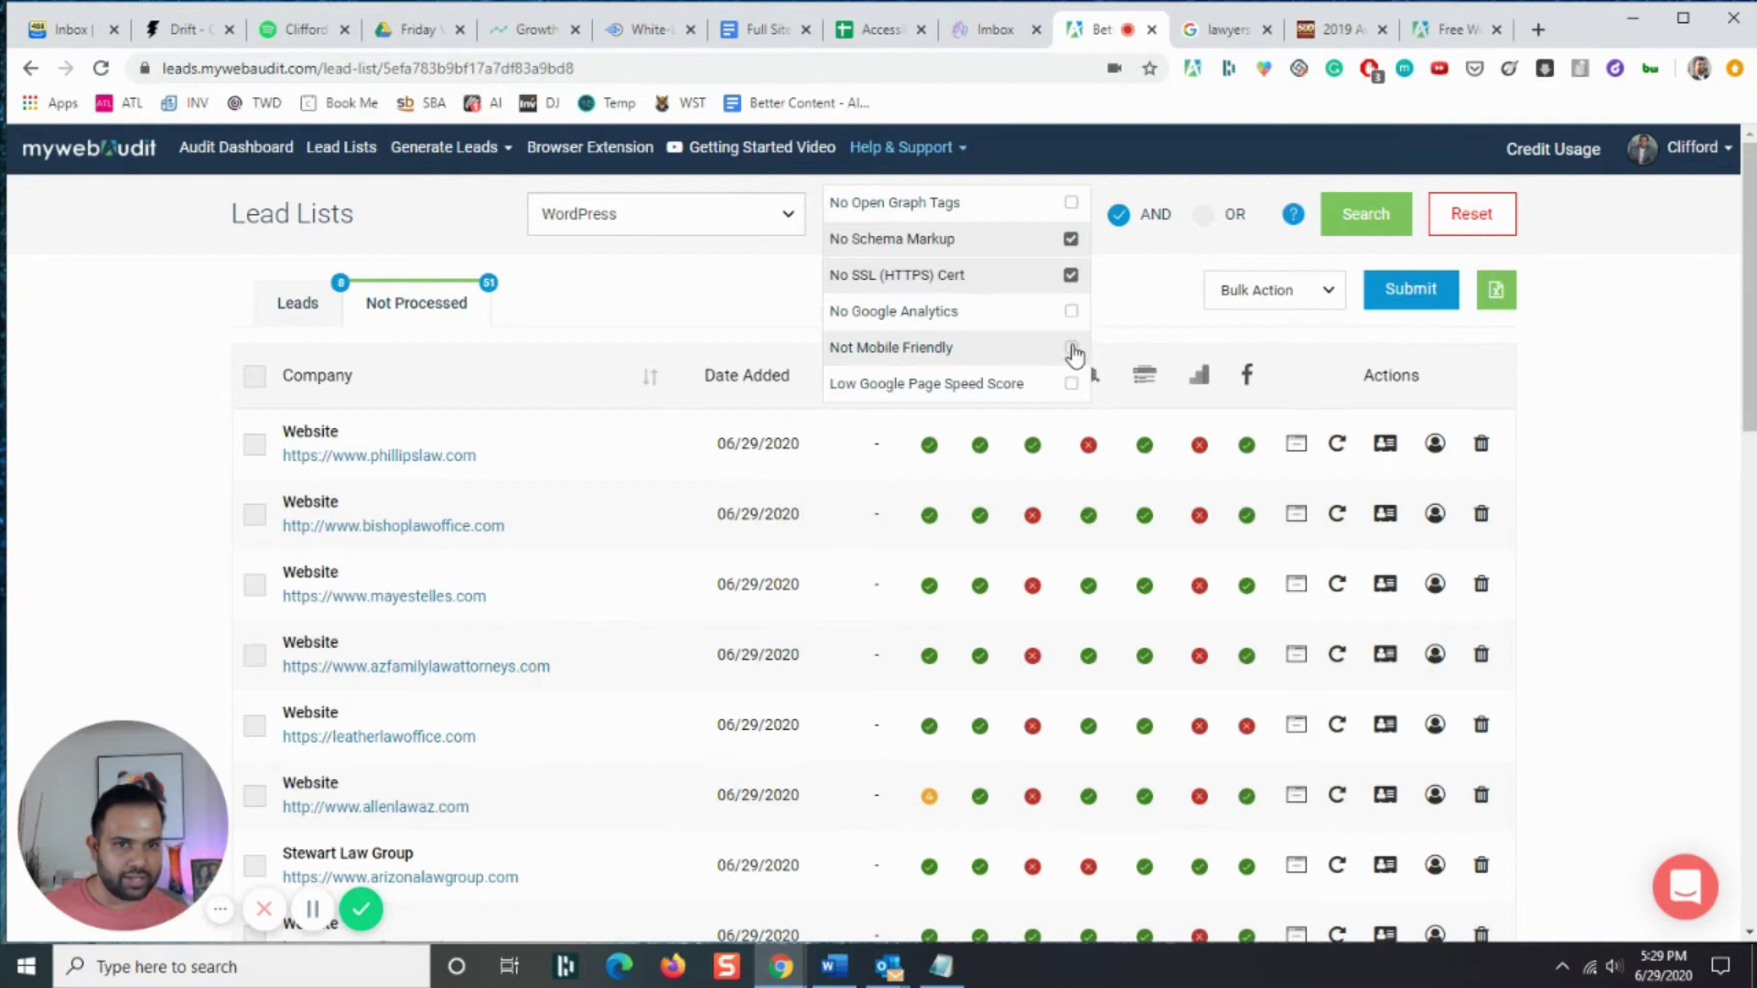
pyautogui.click(1206, 218)
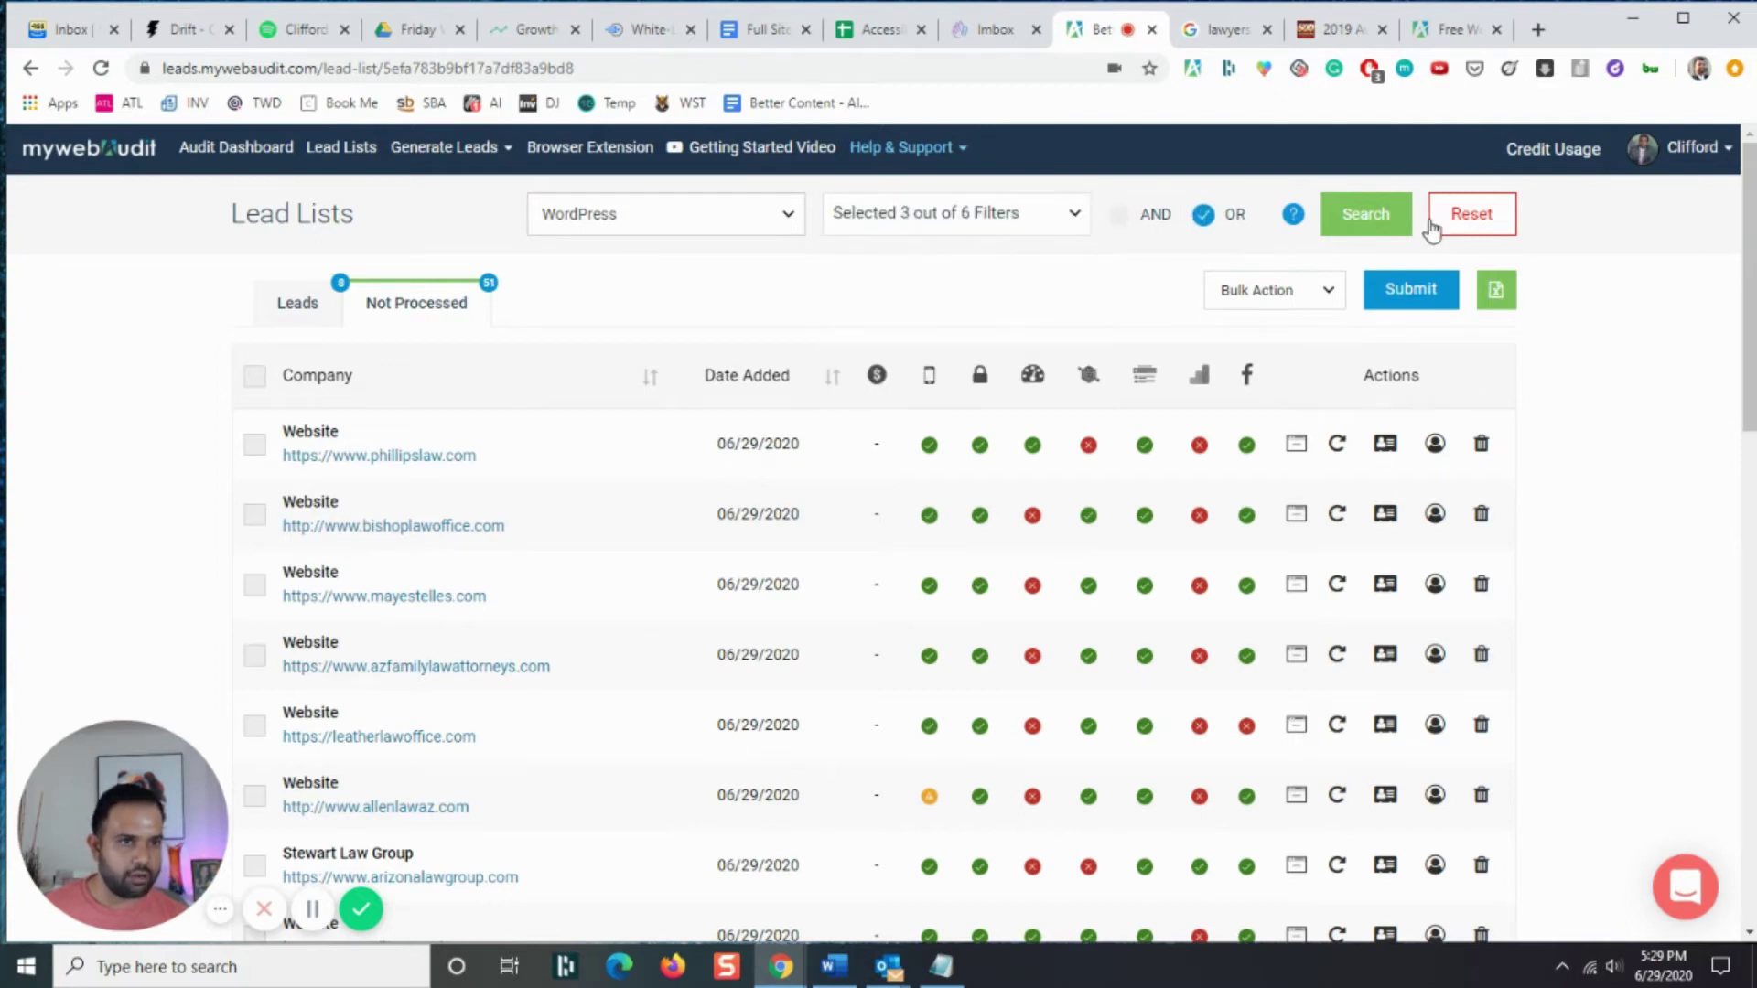
pyautogui.click(1381, 220)
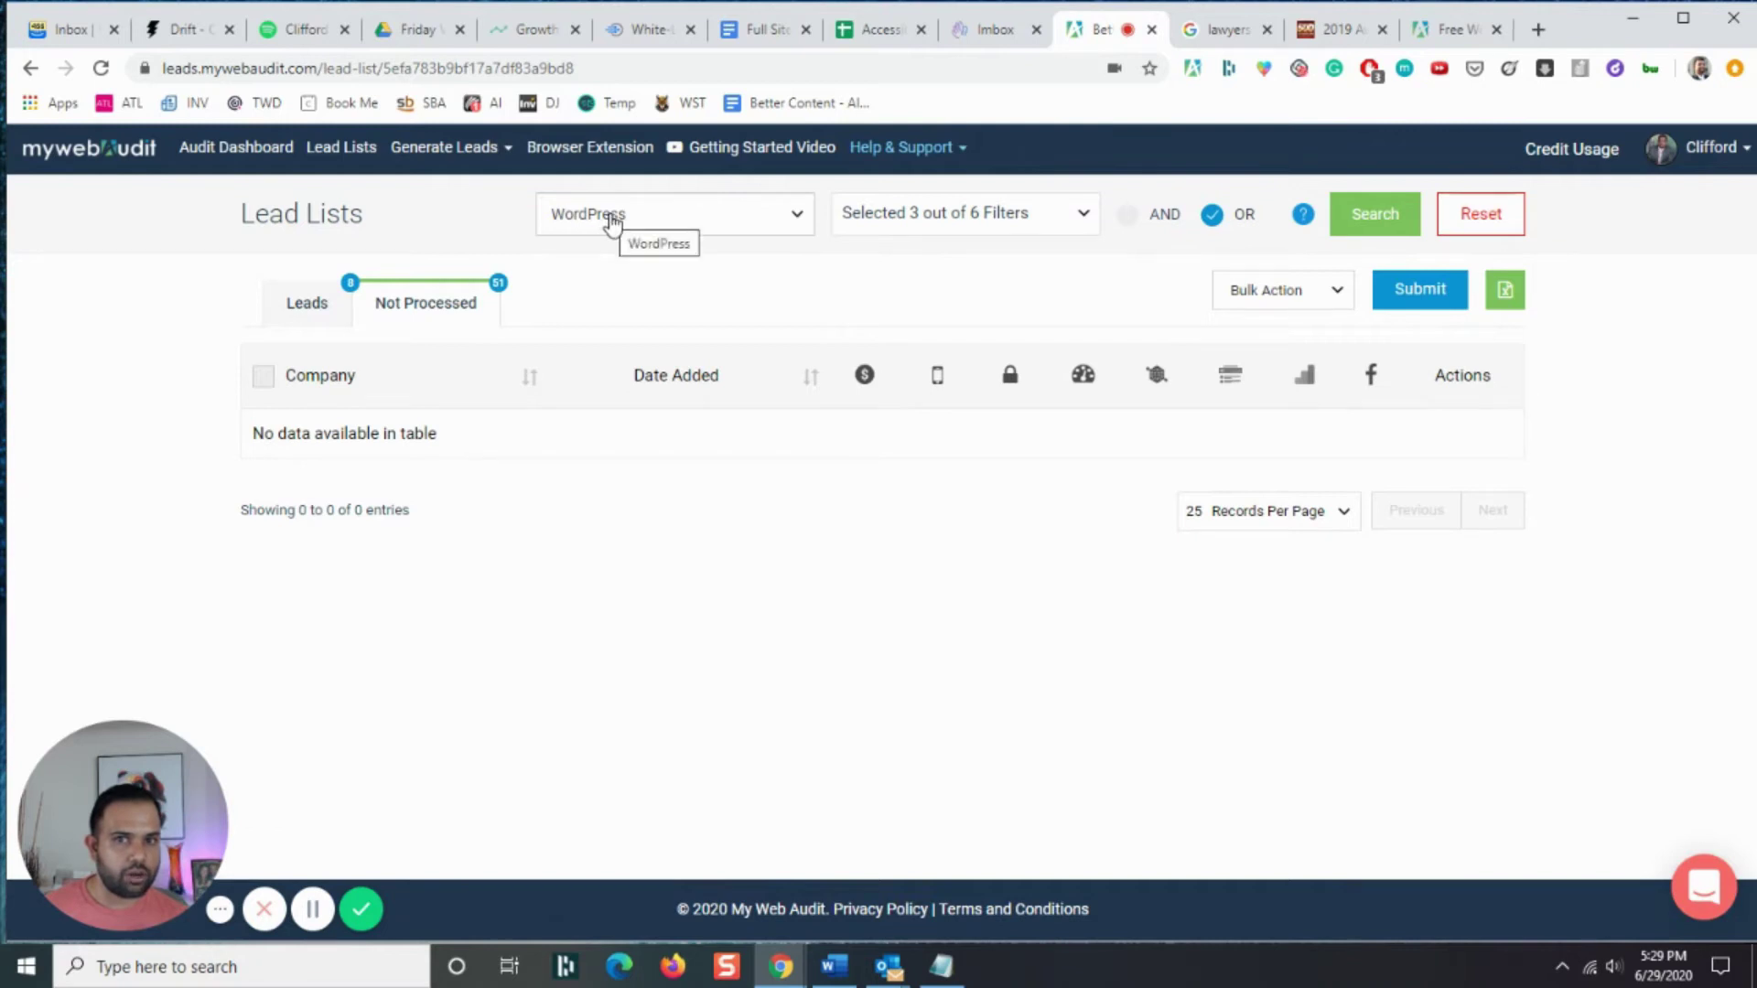
# Step: Add the No Google Analytics and Low Google Page Speed Score filters and run the search again
pyautogui.click(982, 222)
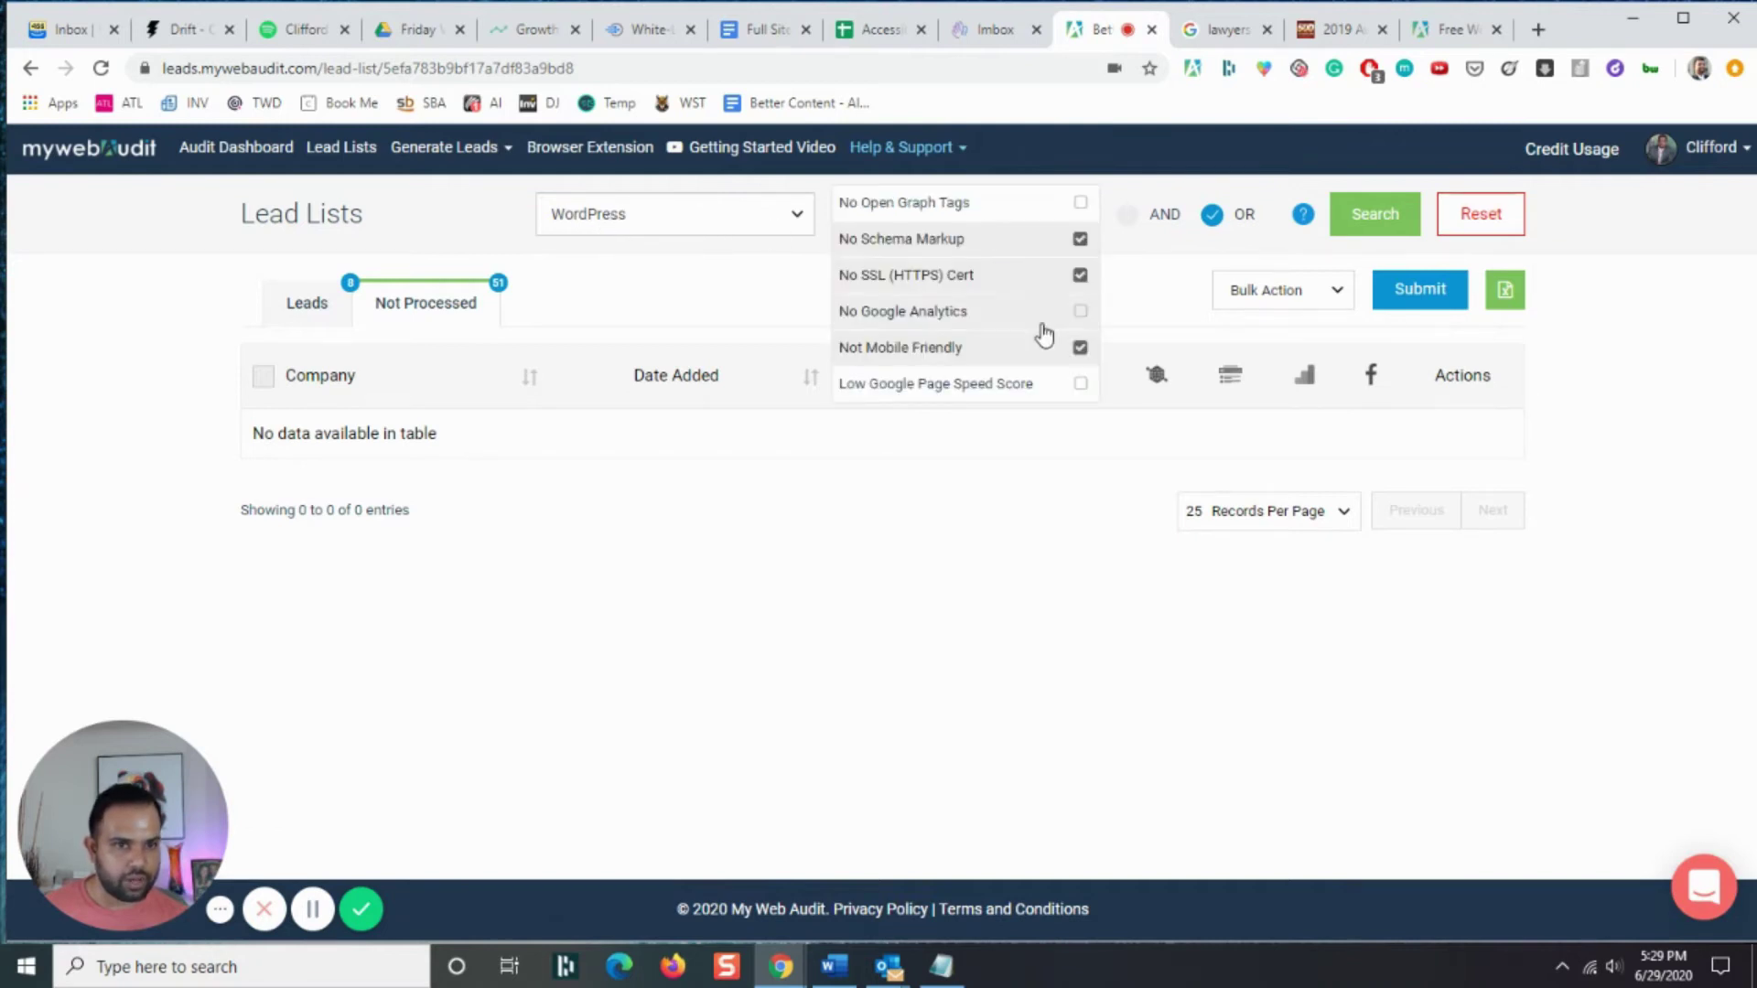
pyautogui.click(1080, 313)
pyautogui.click(1081, 384)
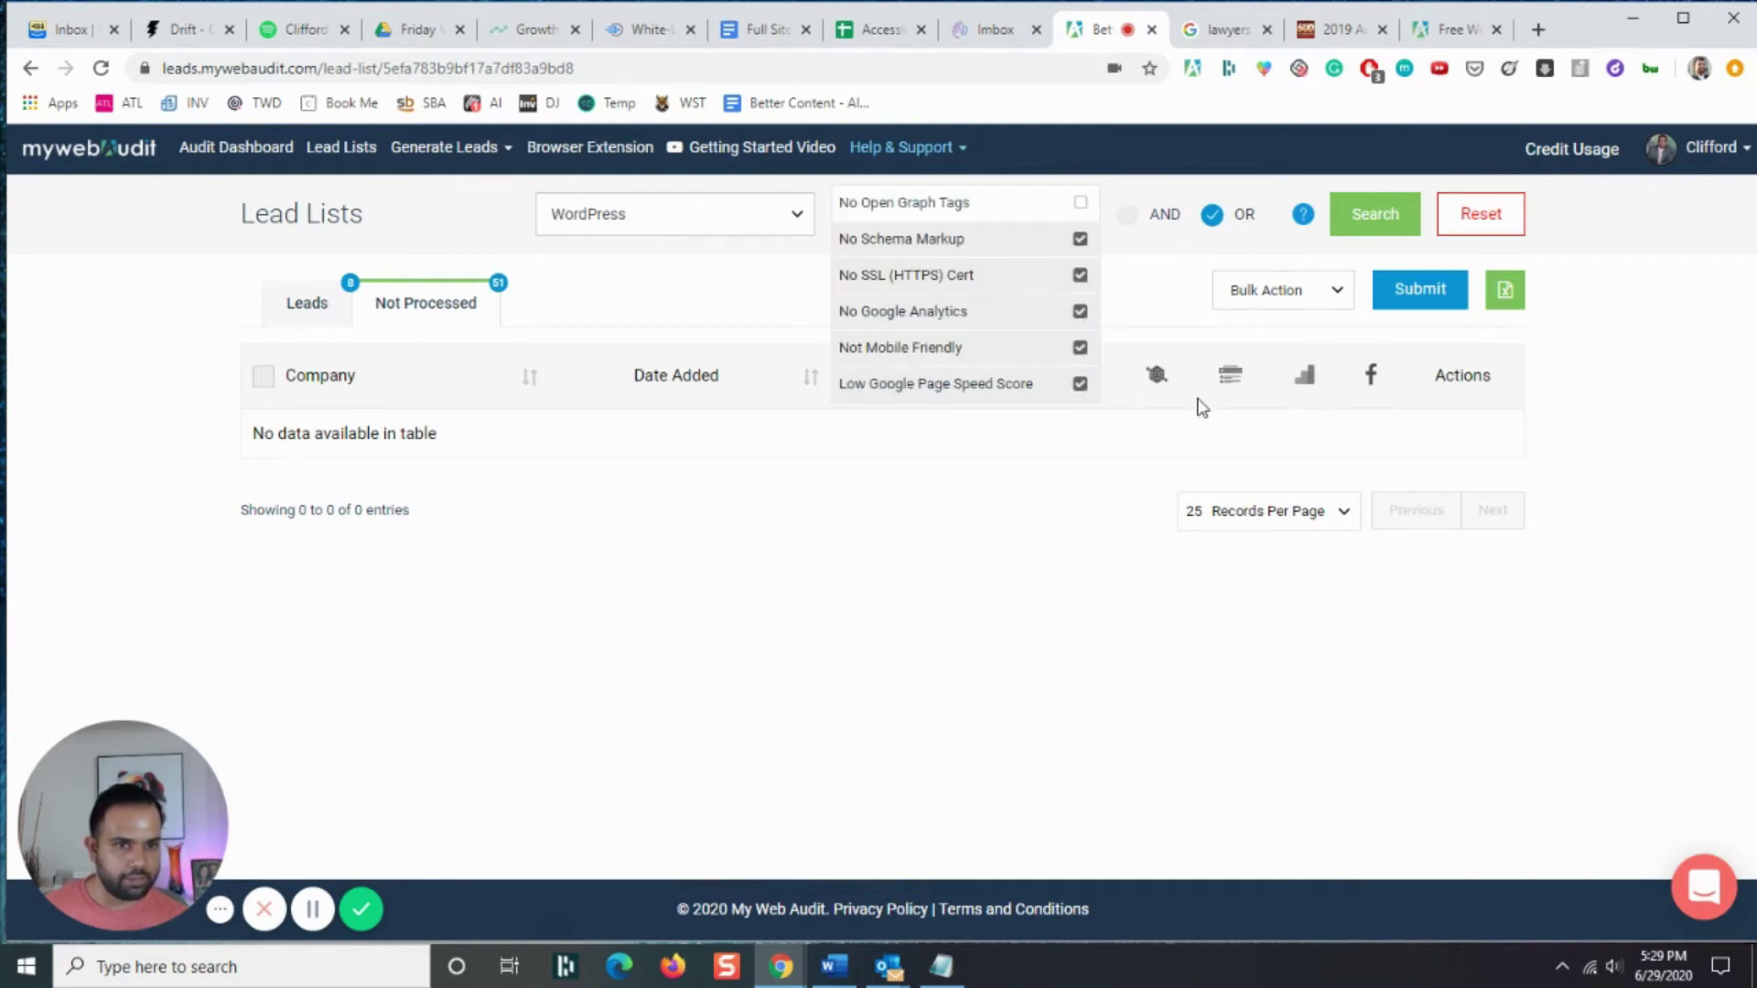
pyautogui.click(1382, 220)
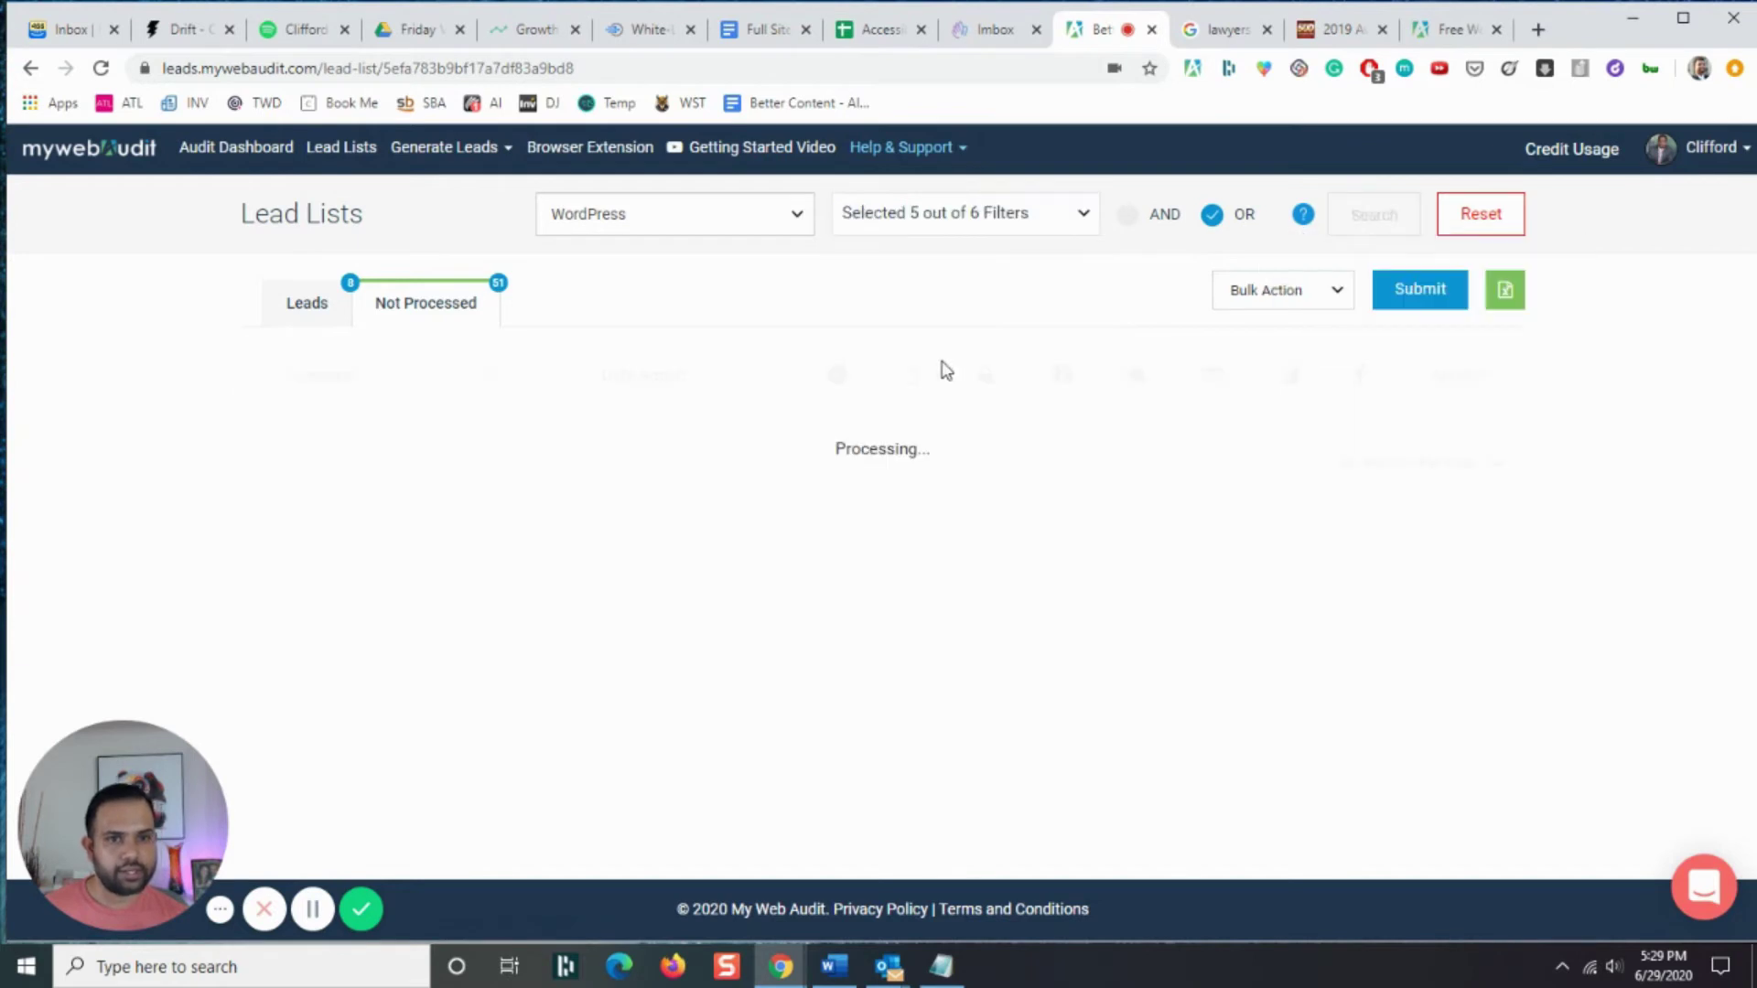
# Step: Find the cronuslaw.com entry in the filtered results and move it to the leads
pyautogui.scroll(-5, 1144, 513)
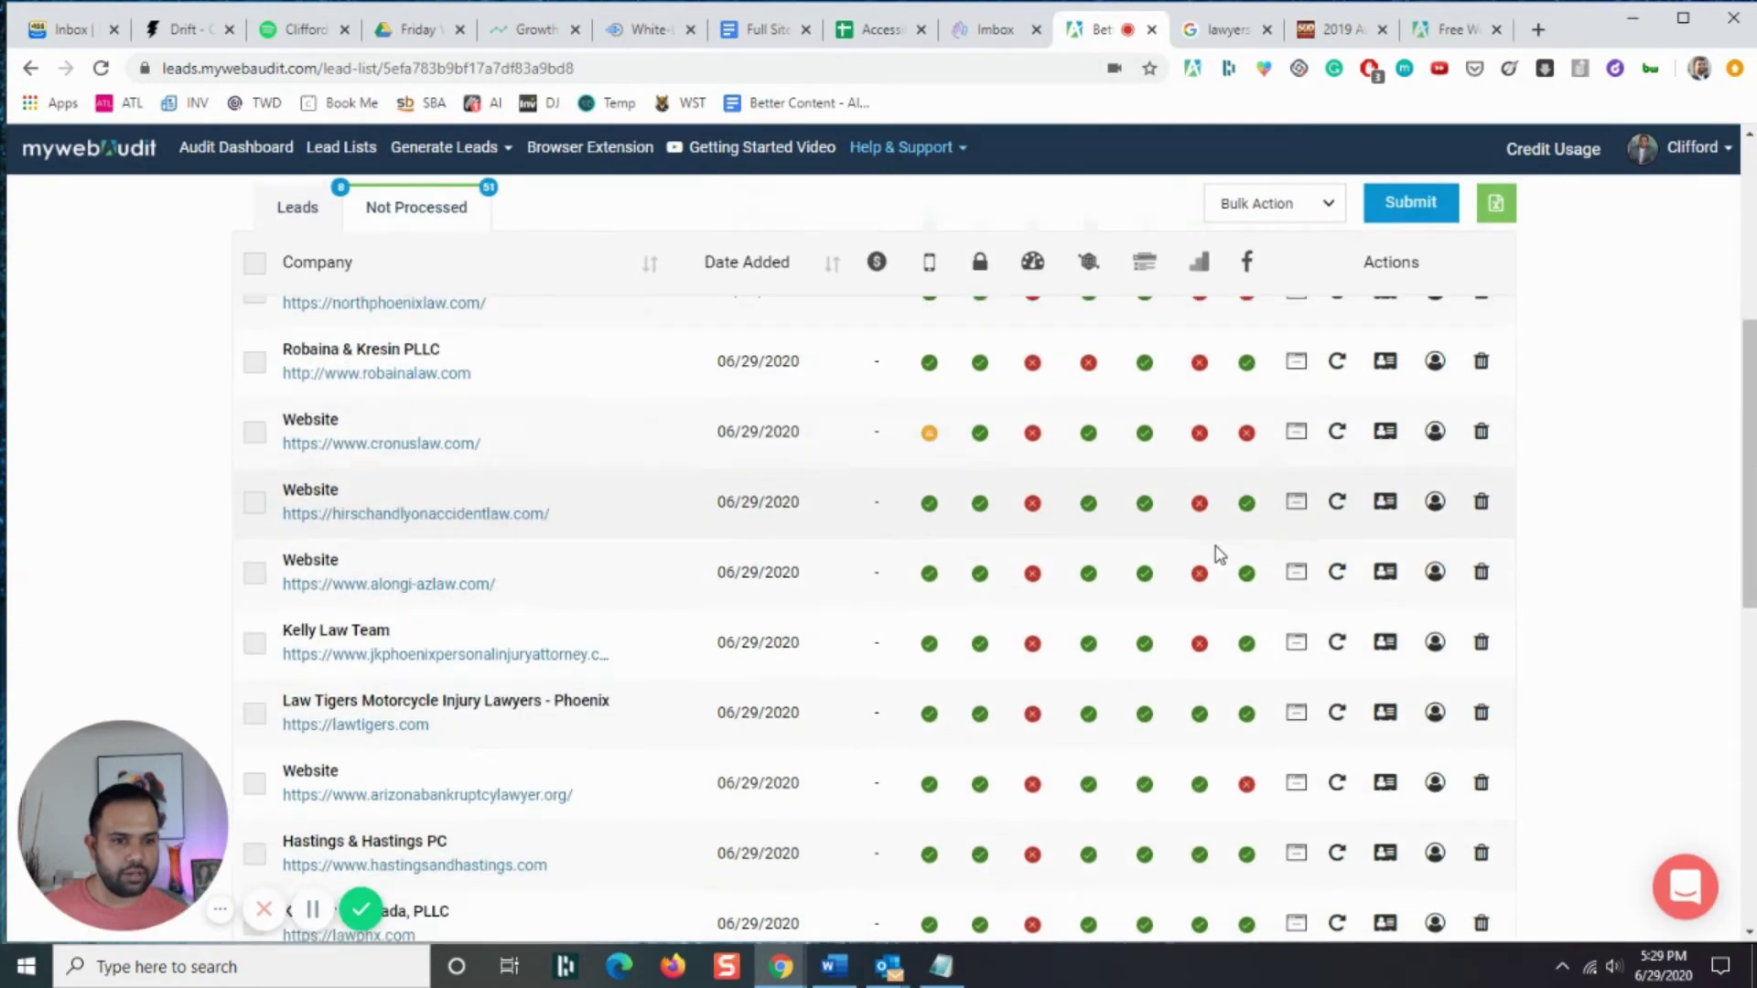
pyautogui.scroll(2, 1079, 540)
pyautogui.scroll(4, 1144, 555)
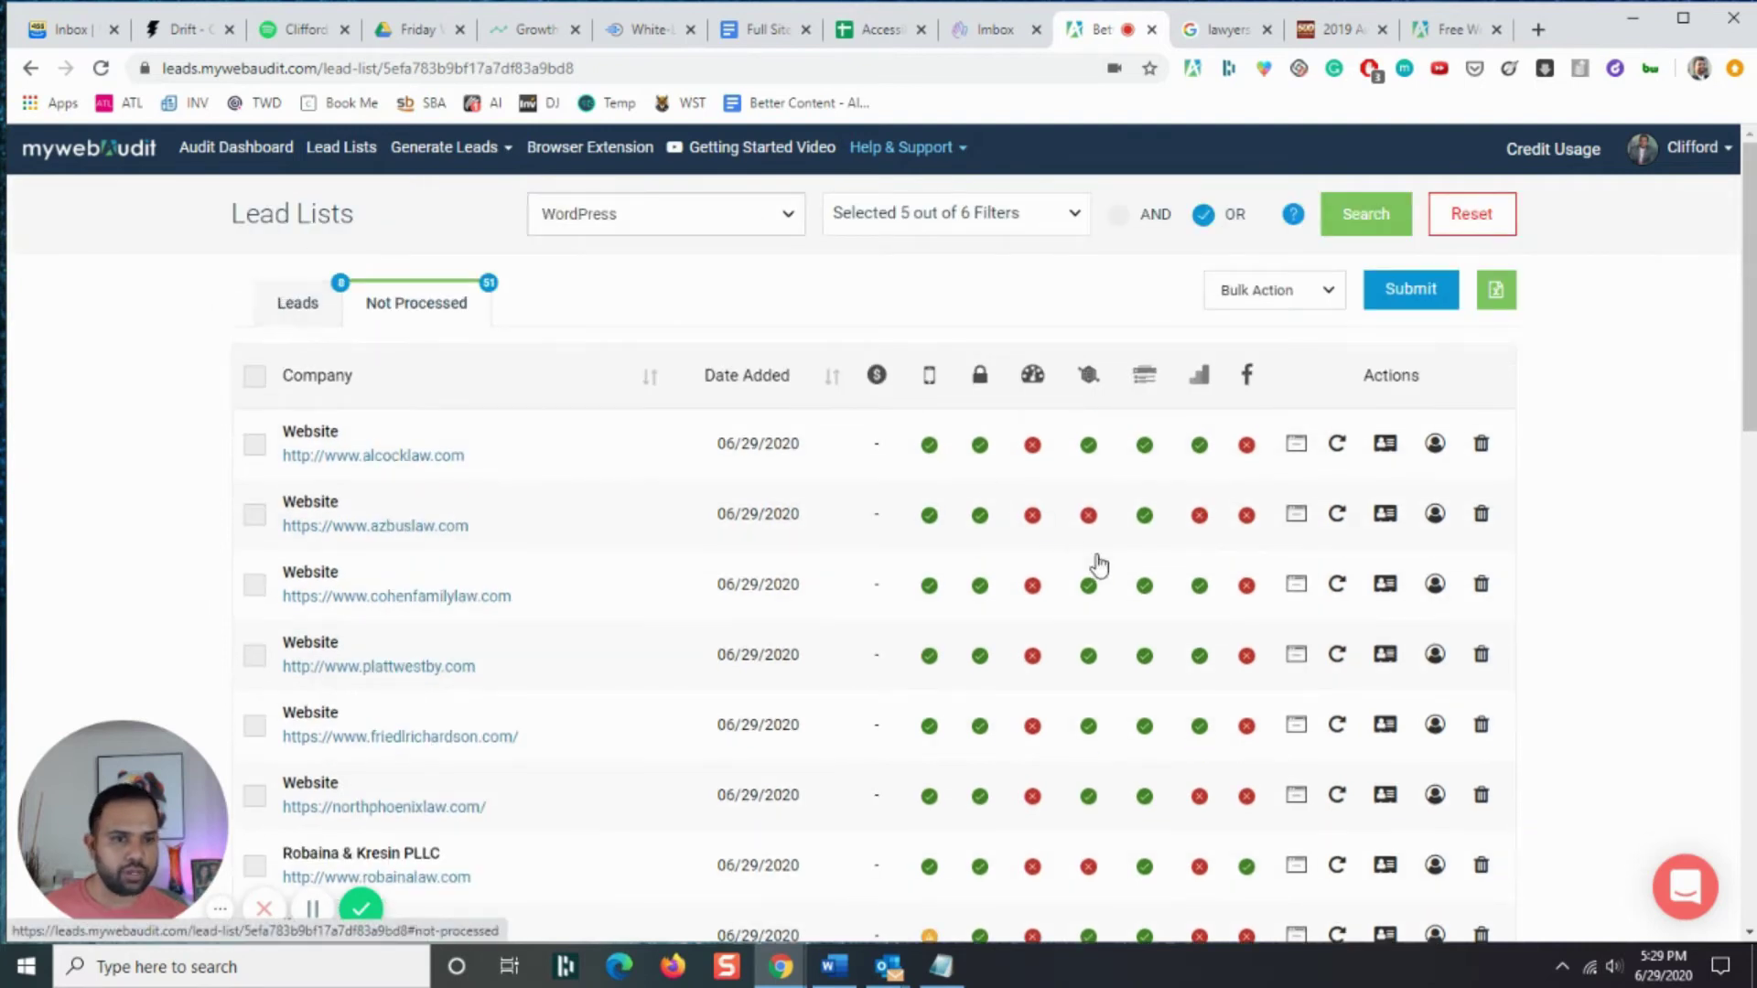
pyautogui.scroll(-4, 1227, 733)
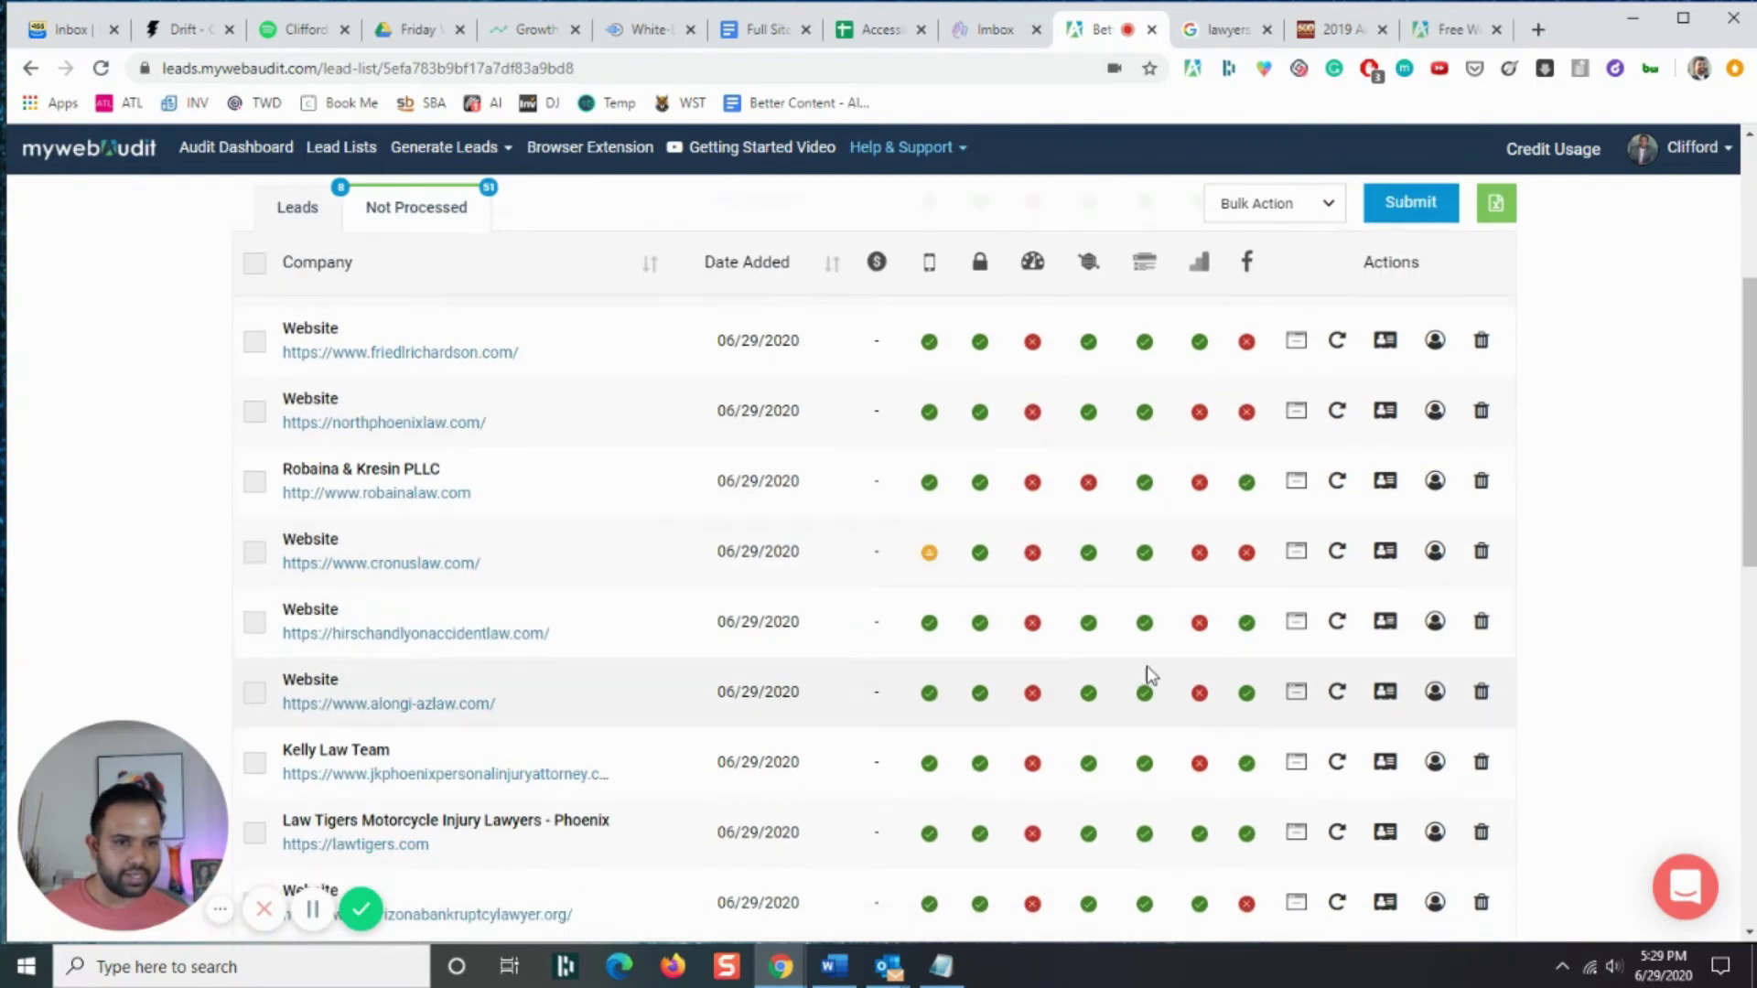
pyautogui.click(1432, 551)
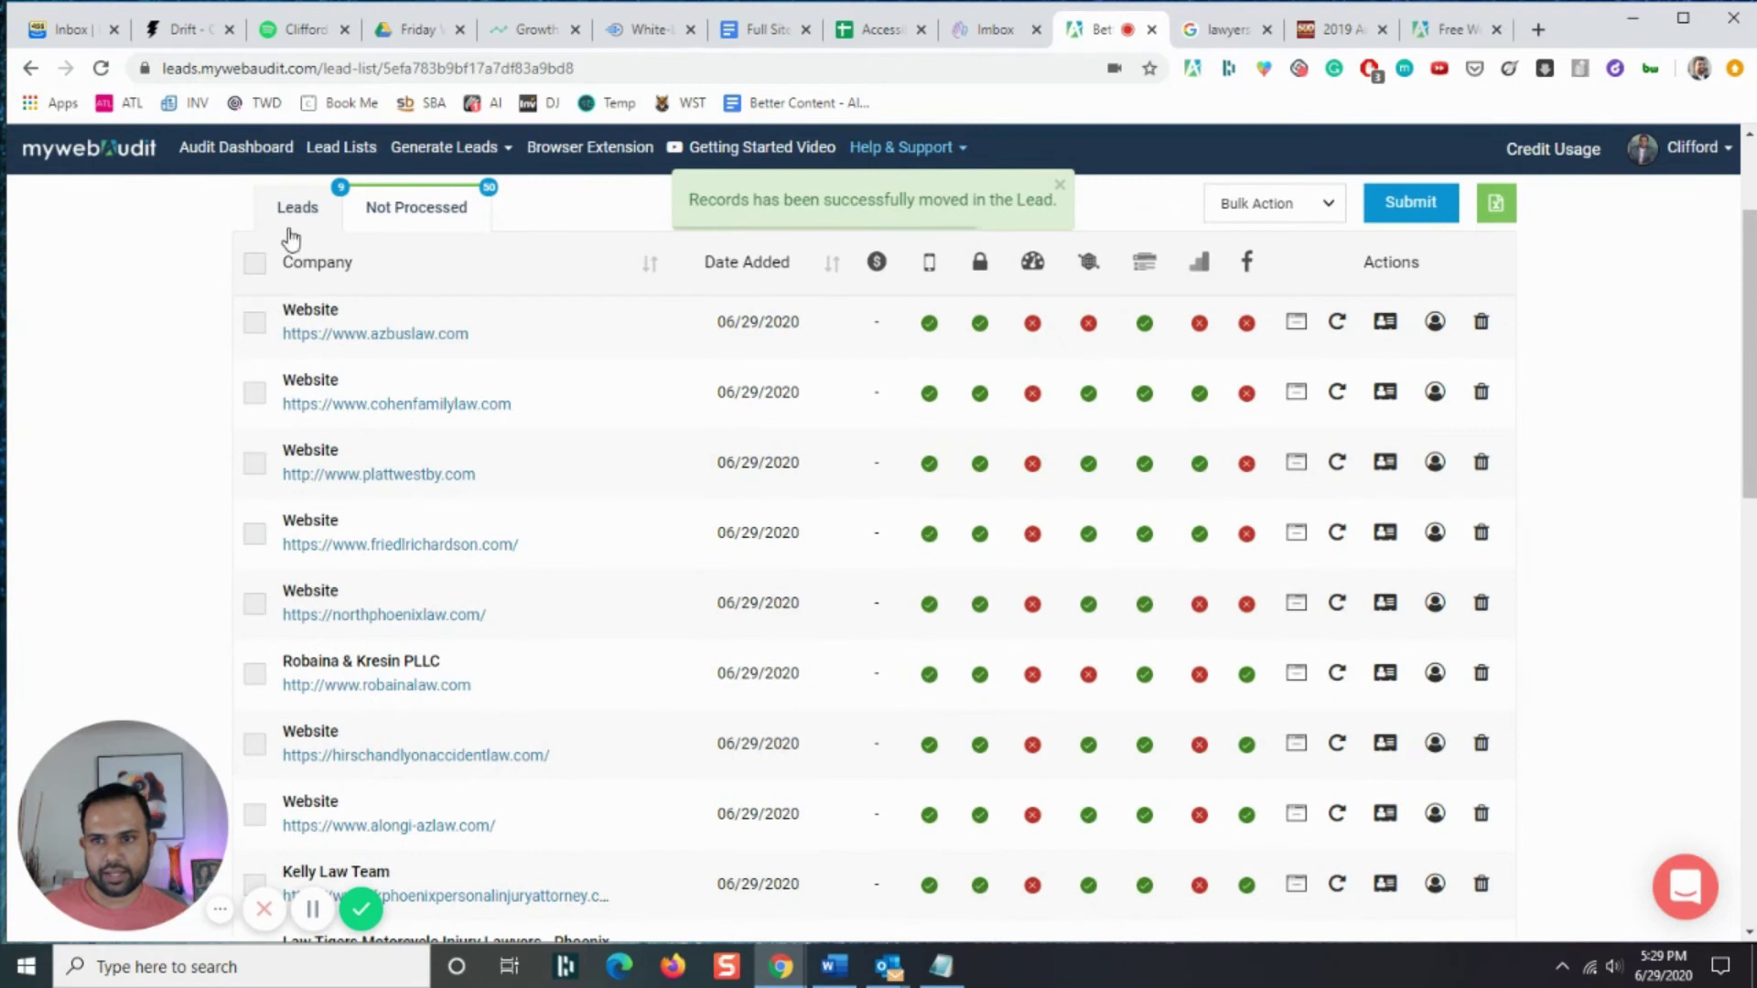
# Step: Show the processed leads and view the contact information for 1800theeagle.com
pyautogui.click(284, 218)
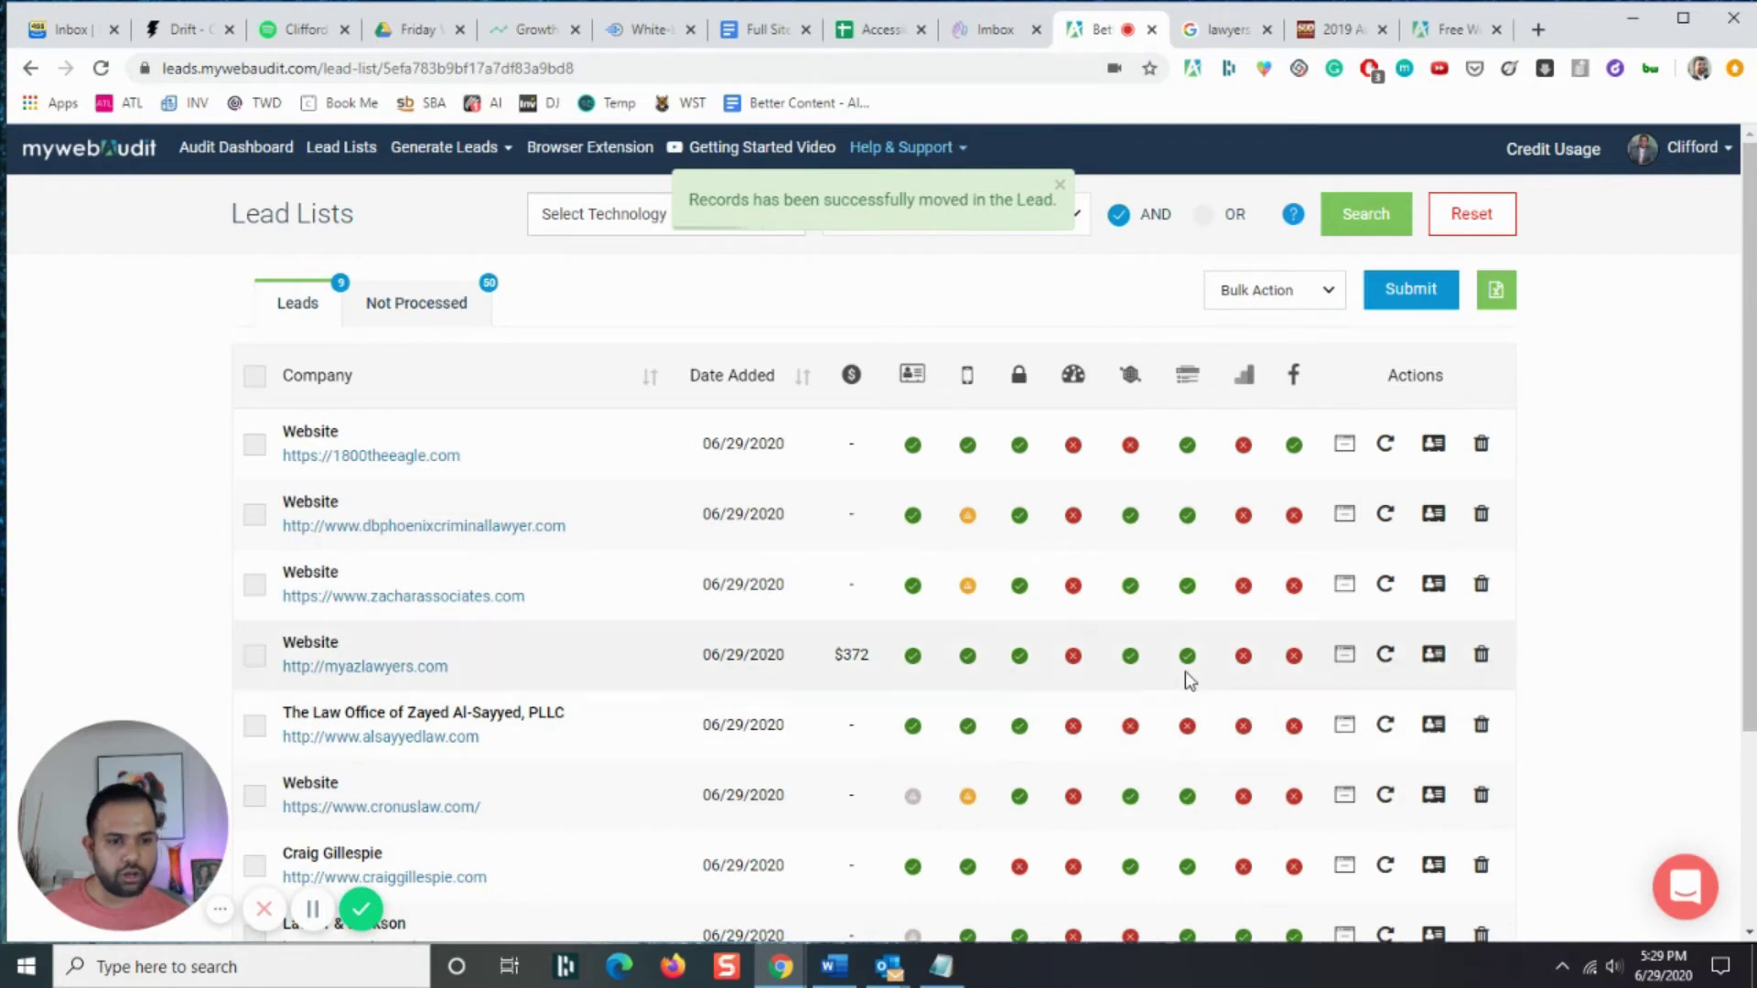
pyautogui.scroll(-1, 1188, 674)
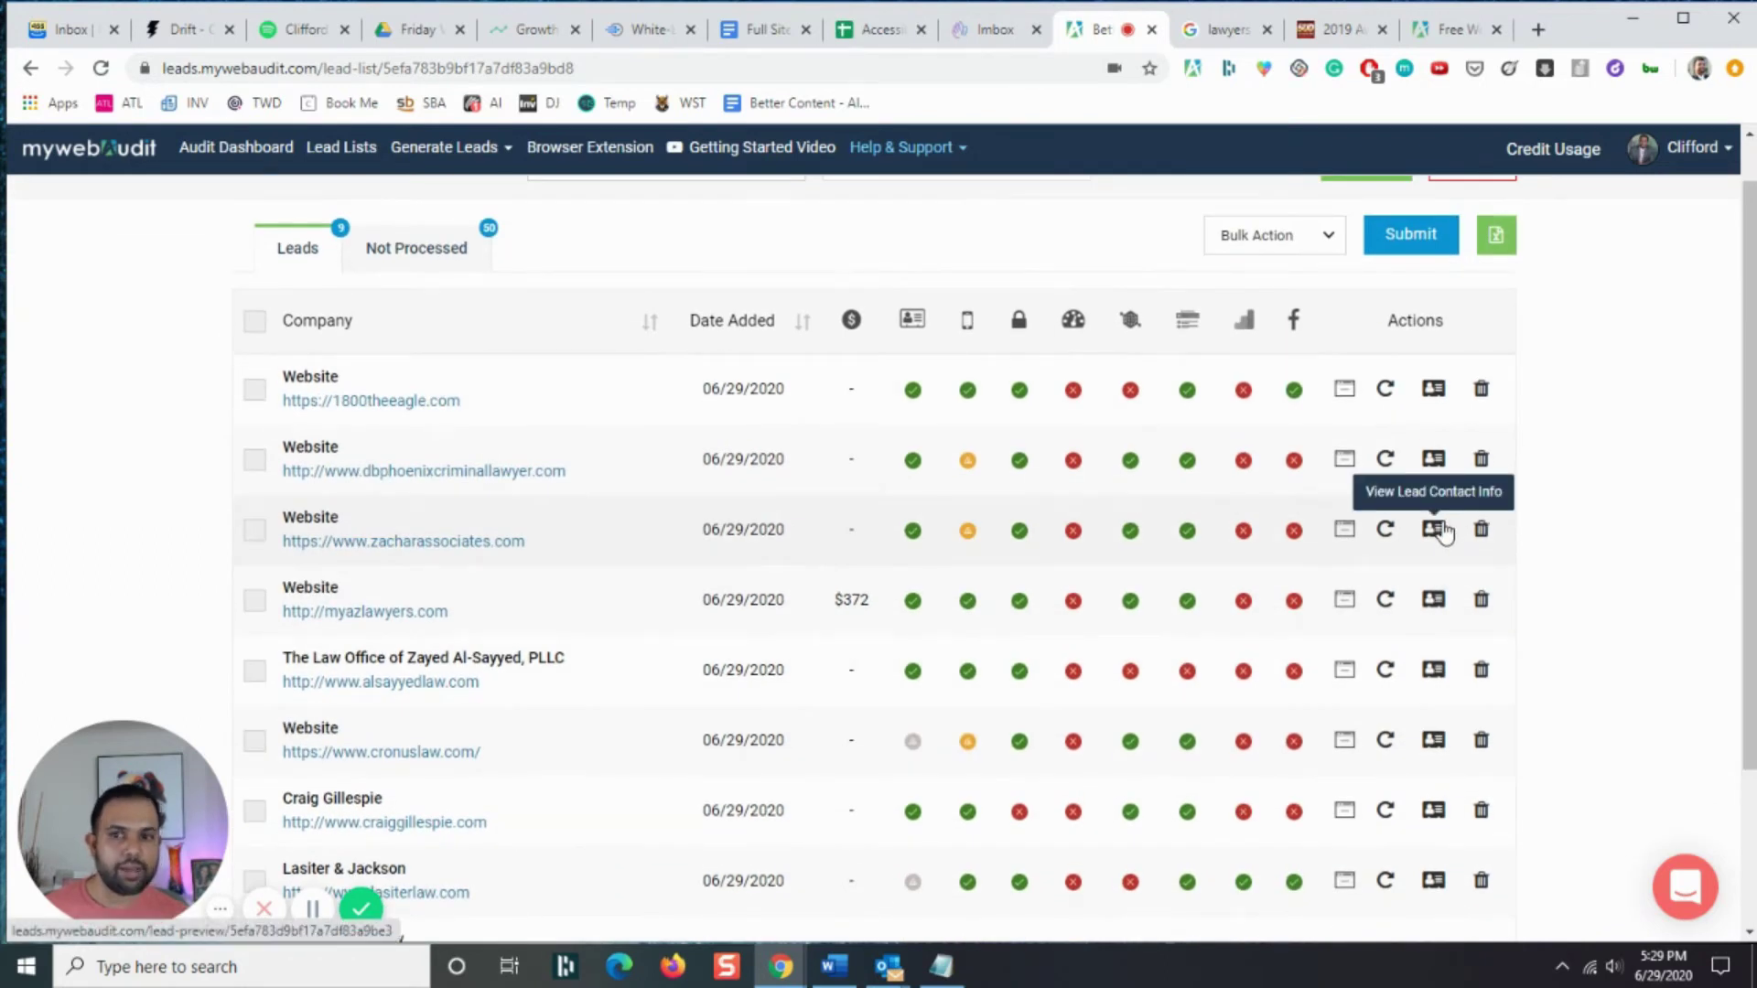
pyautogui.click(1434, 396)
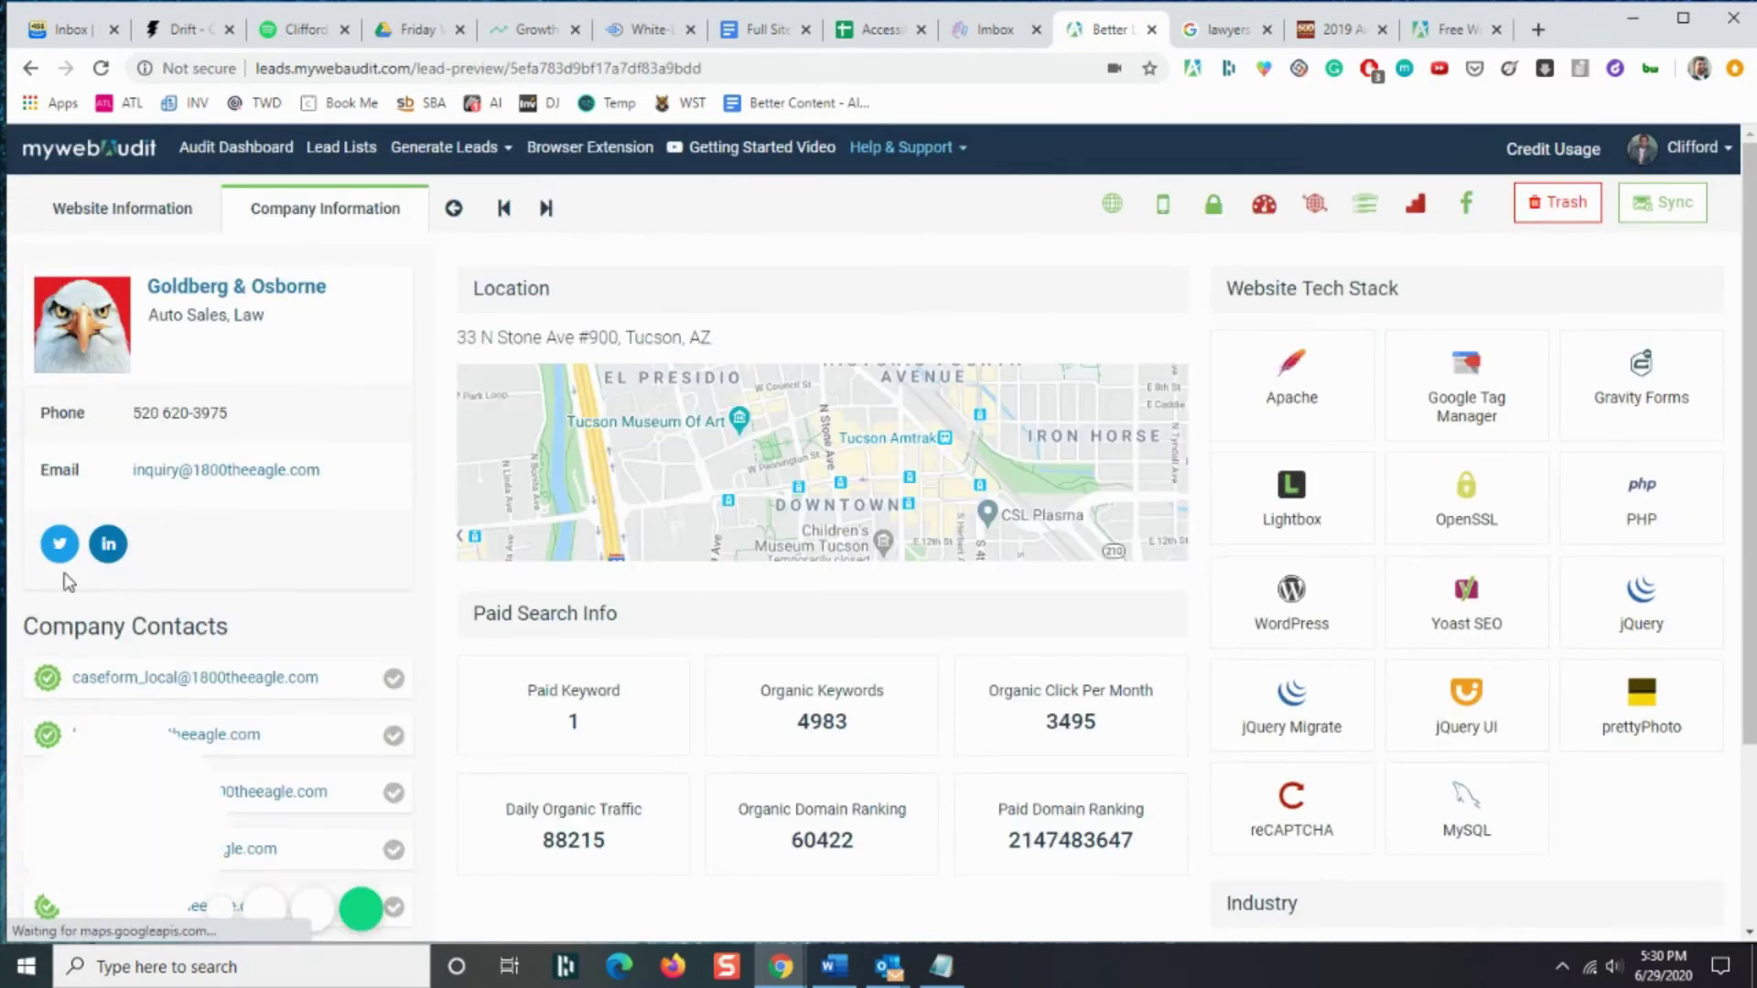
# Step: Open the firm's LinkedIn page in a new tab and review its company contacts, paid search info and tech stack
pyautogui.rightClick(111, 551)
pyautogui.click(226, 570)
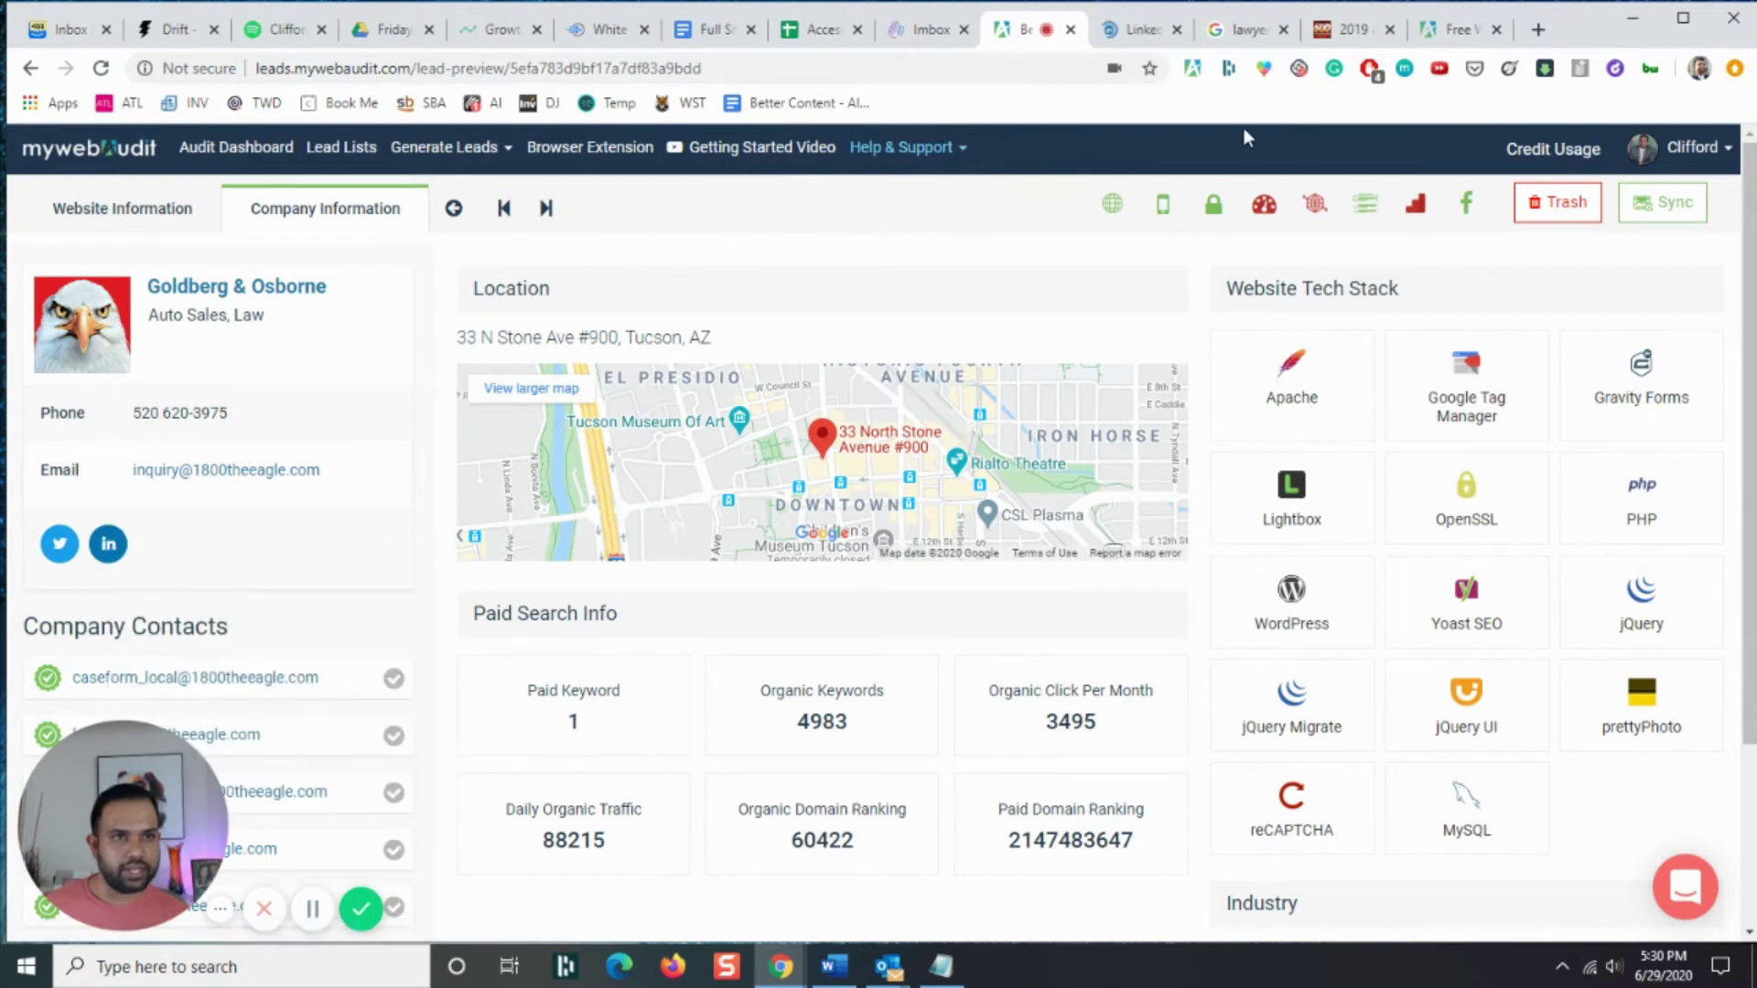
pyautogui.scroll(-3, 172, 463)
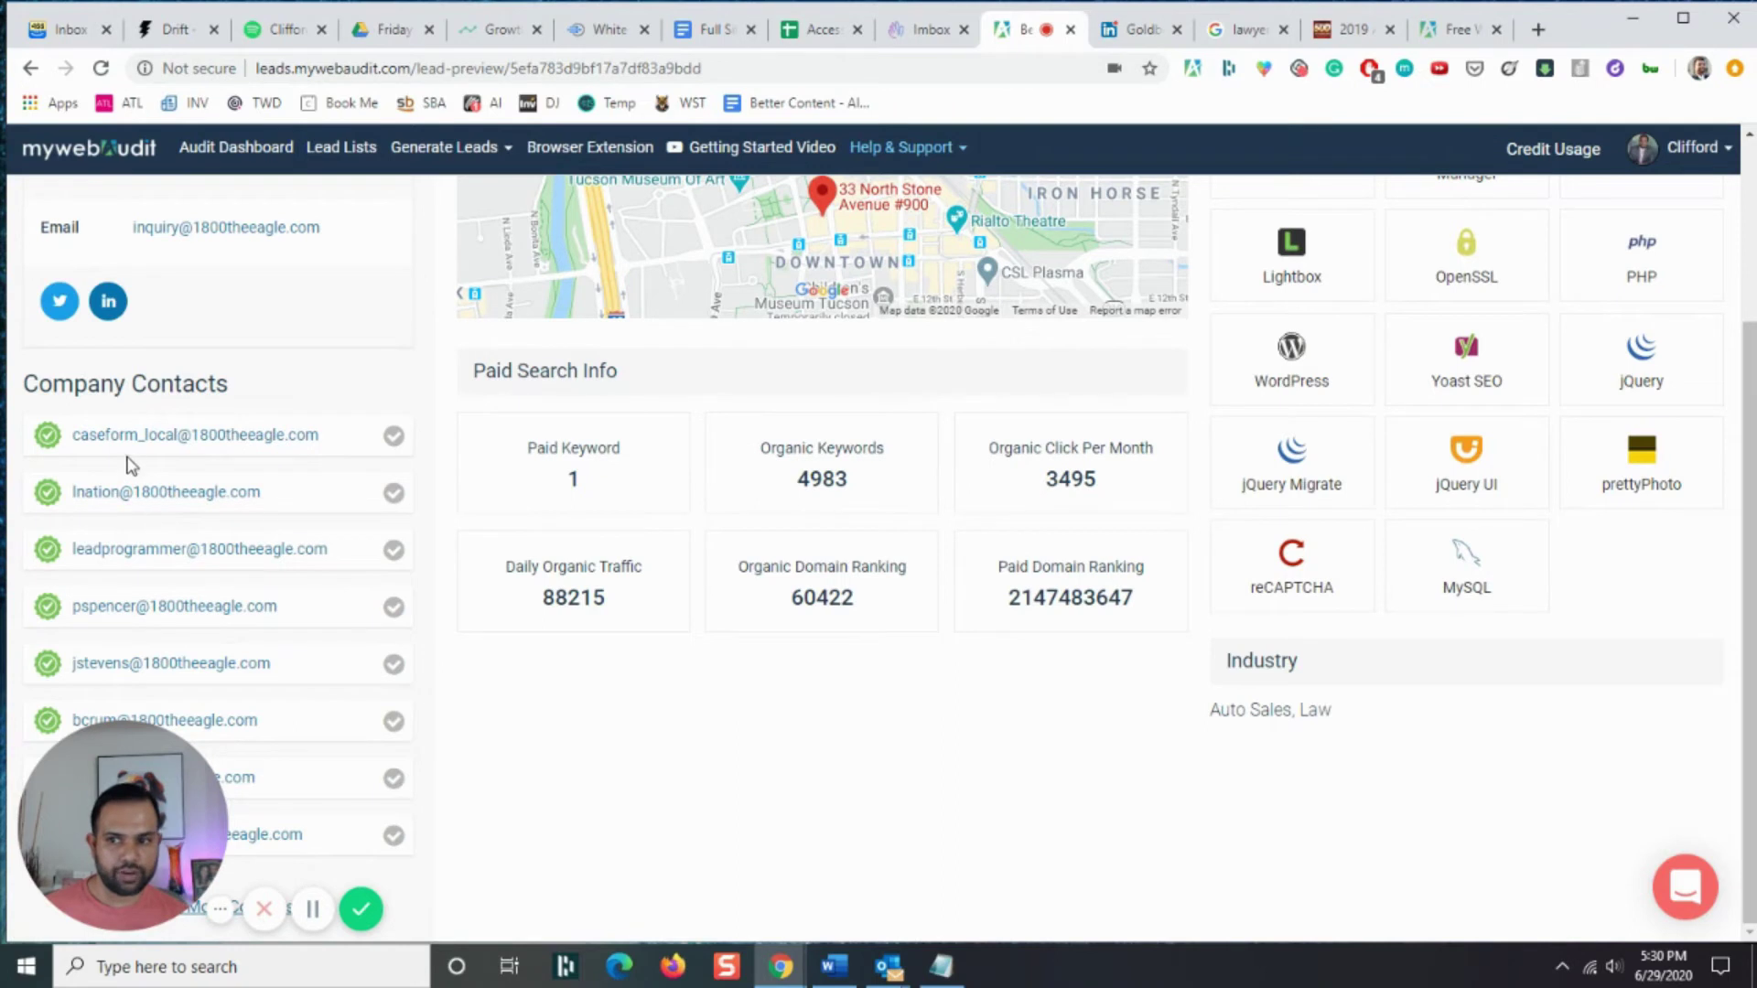
pyautogui.scroll(3, 1564, 580)
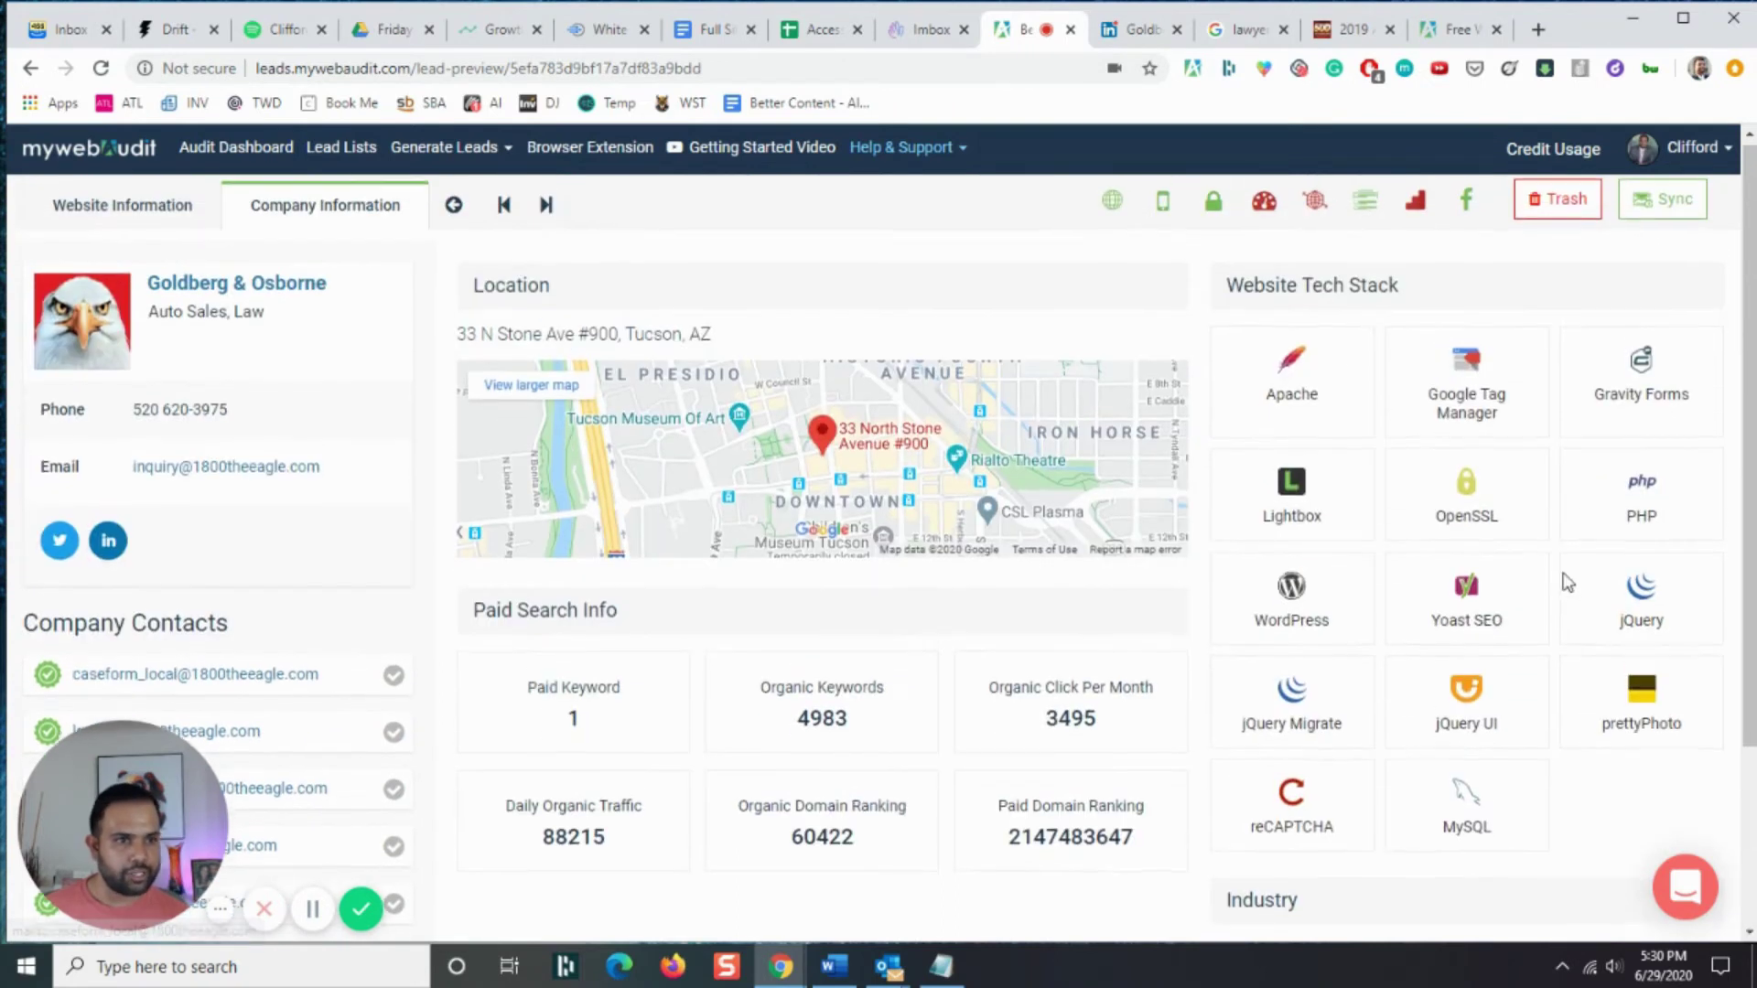
pyautogui.scroll(-1, 1629, 553)
pyautogui.scroll(-1, 1630, 553)
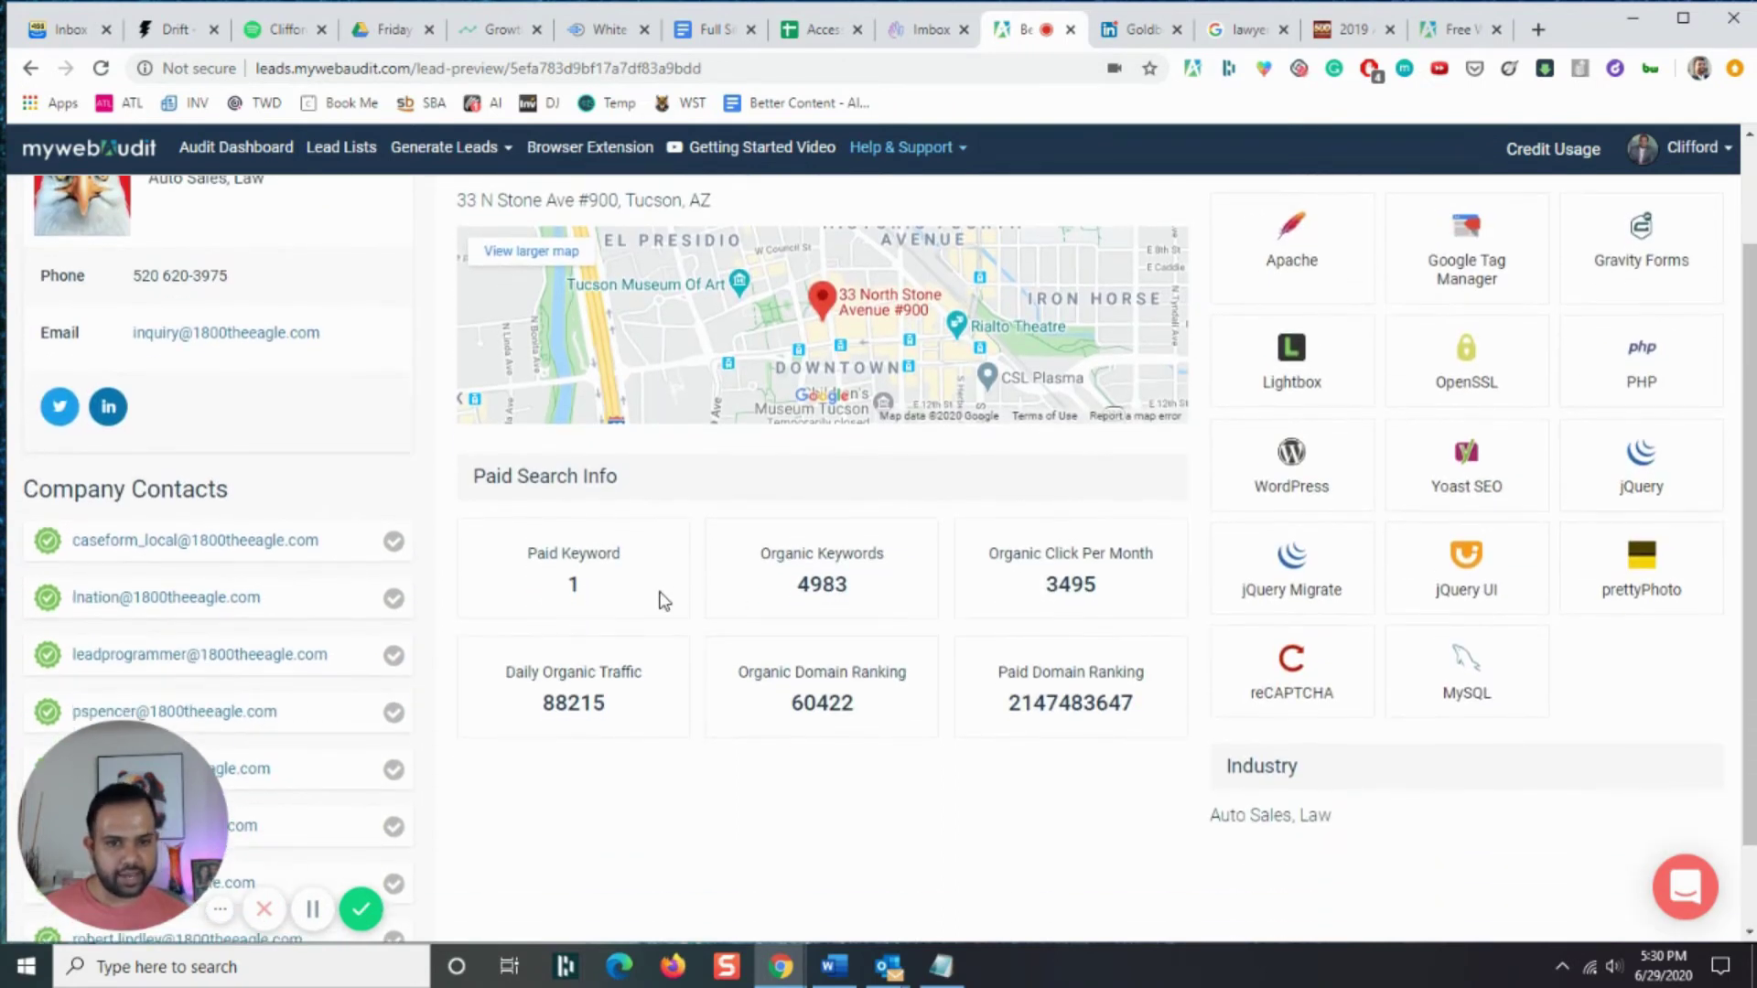
# Step: Switch to the Goldberg & Osborne LinkedIn page and browse its employees for decision makers
pyautogui.click(1131, 33)
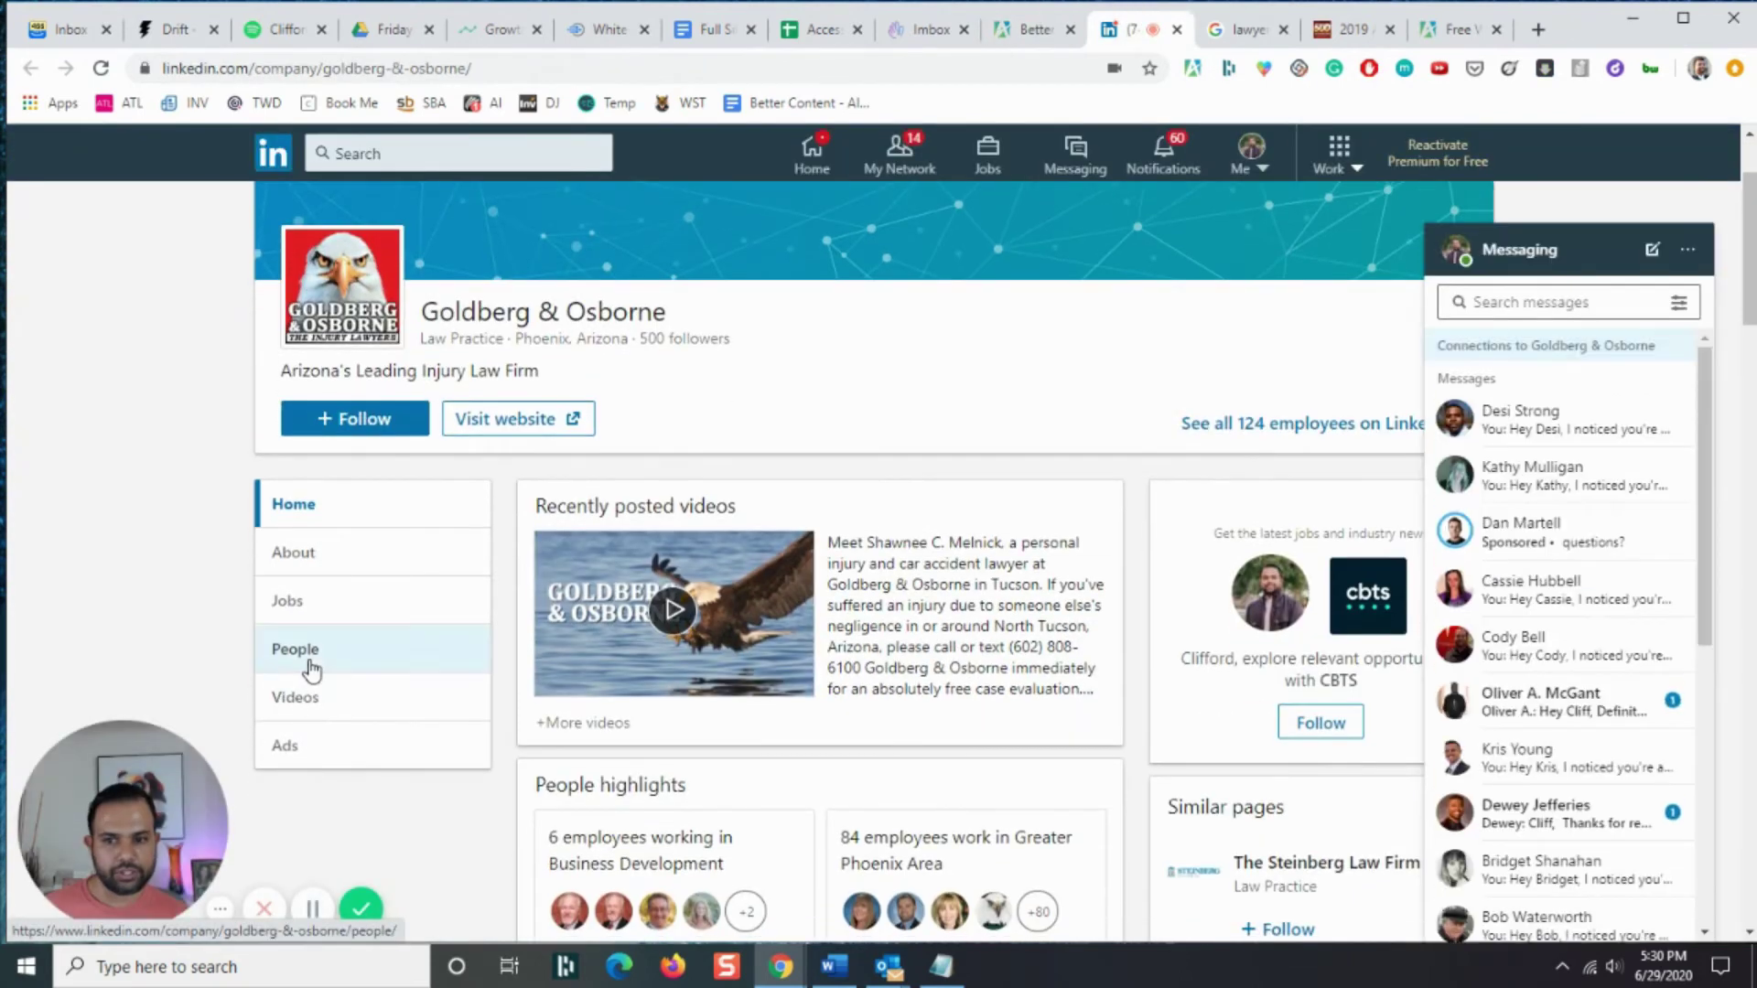
pyautogui.click(310, 664)
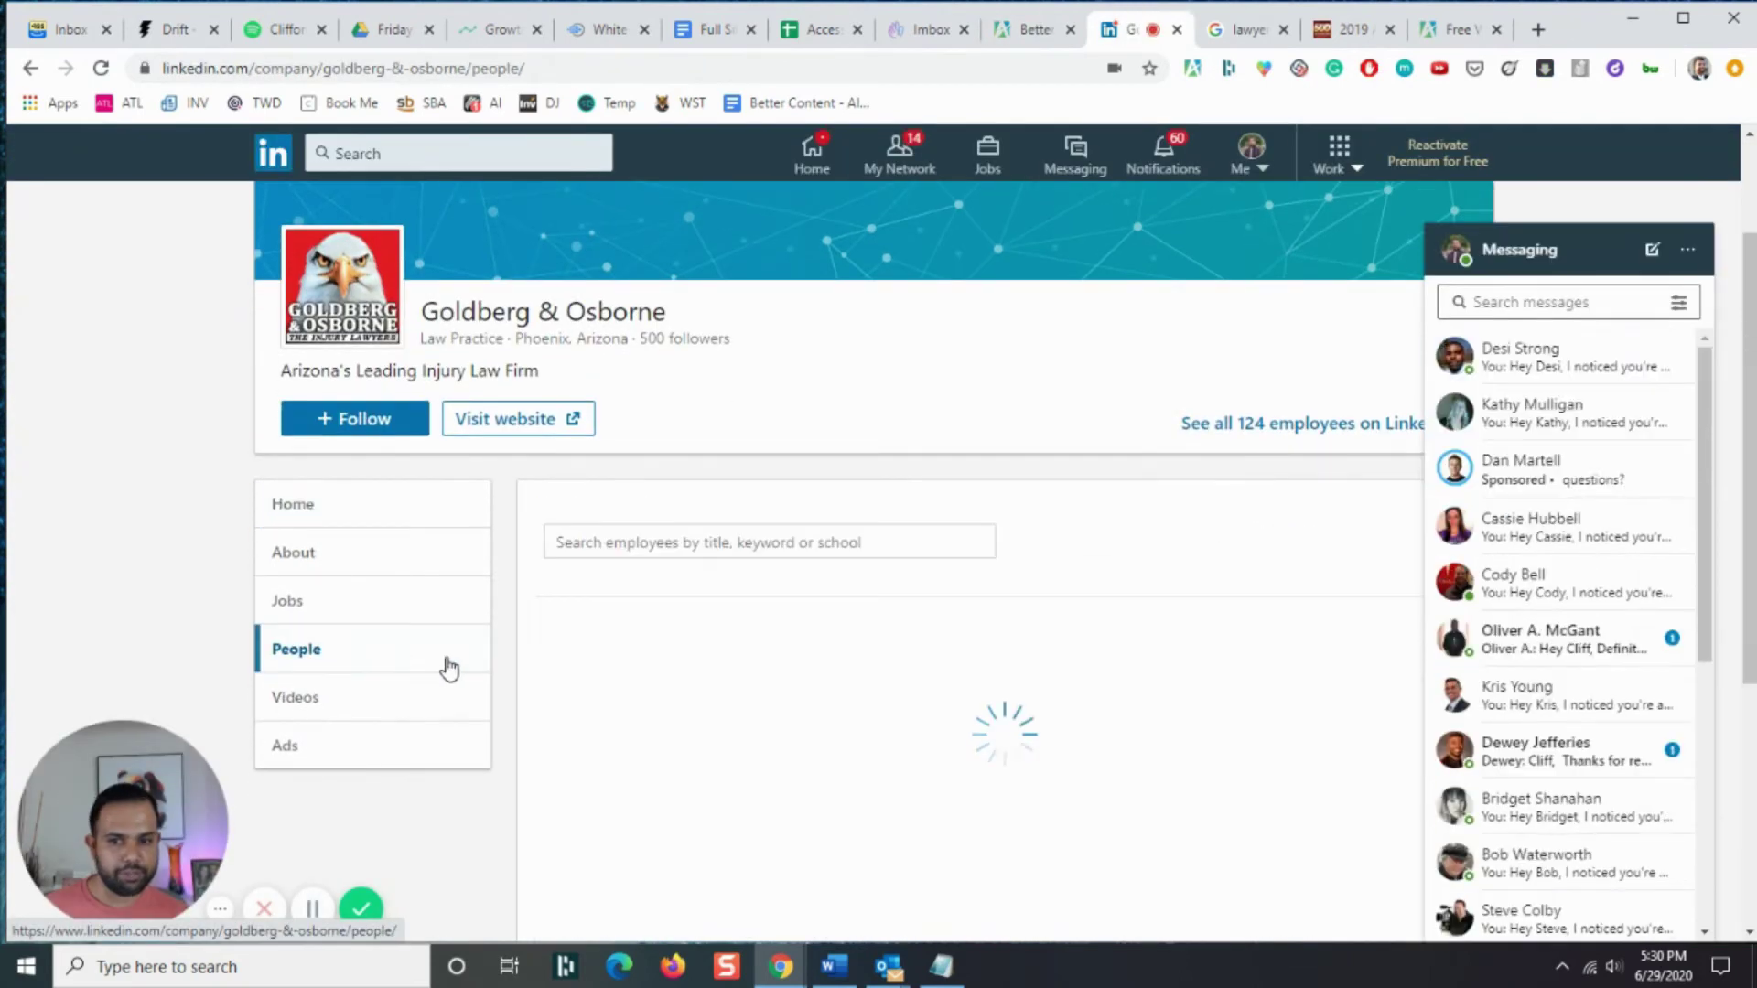
pyautogui.scroll(-4, 588, 628)
pyautogui.scroll(-4, 588, 627)
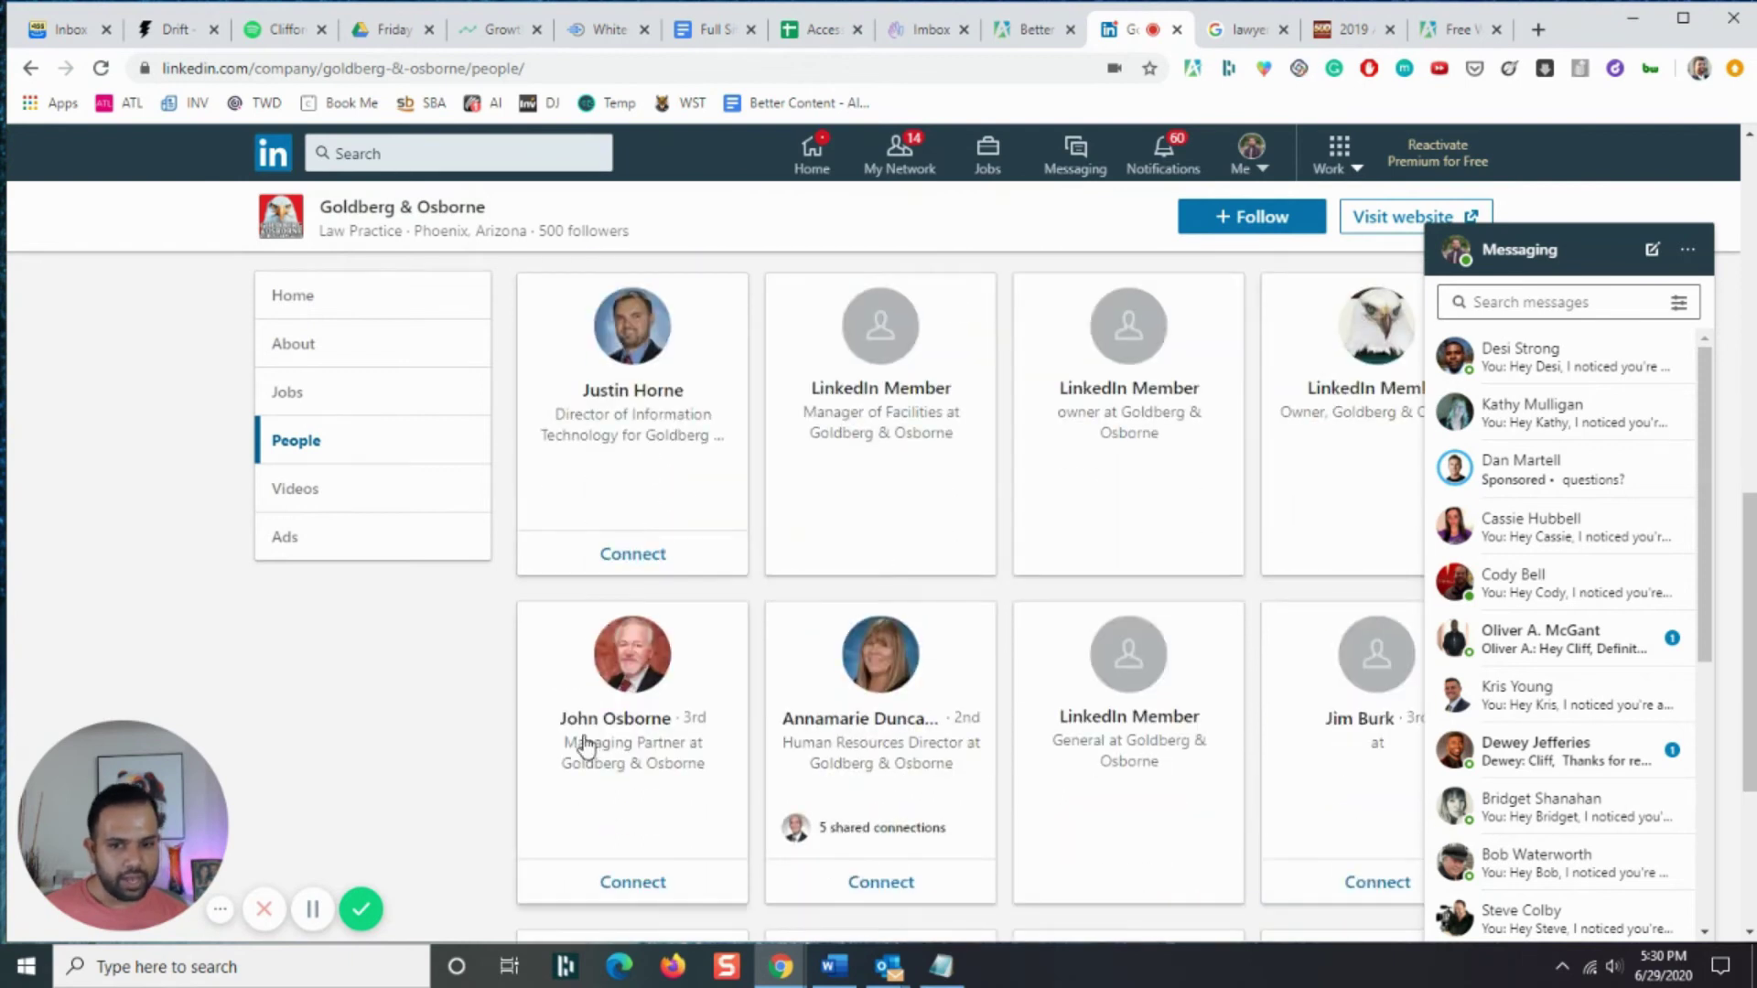
# Step: Compare the company contacts on the Goldberg & Osborne lead page with the employees listed on the firm's LinkedIn page
pyautogui.click(1024, 28)
pyautogui.scroll(-1, 293, 600)
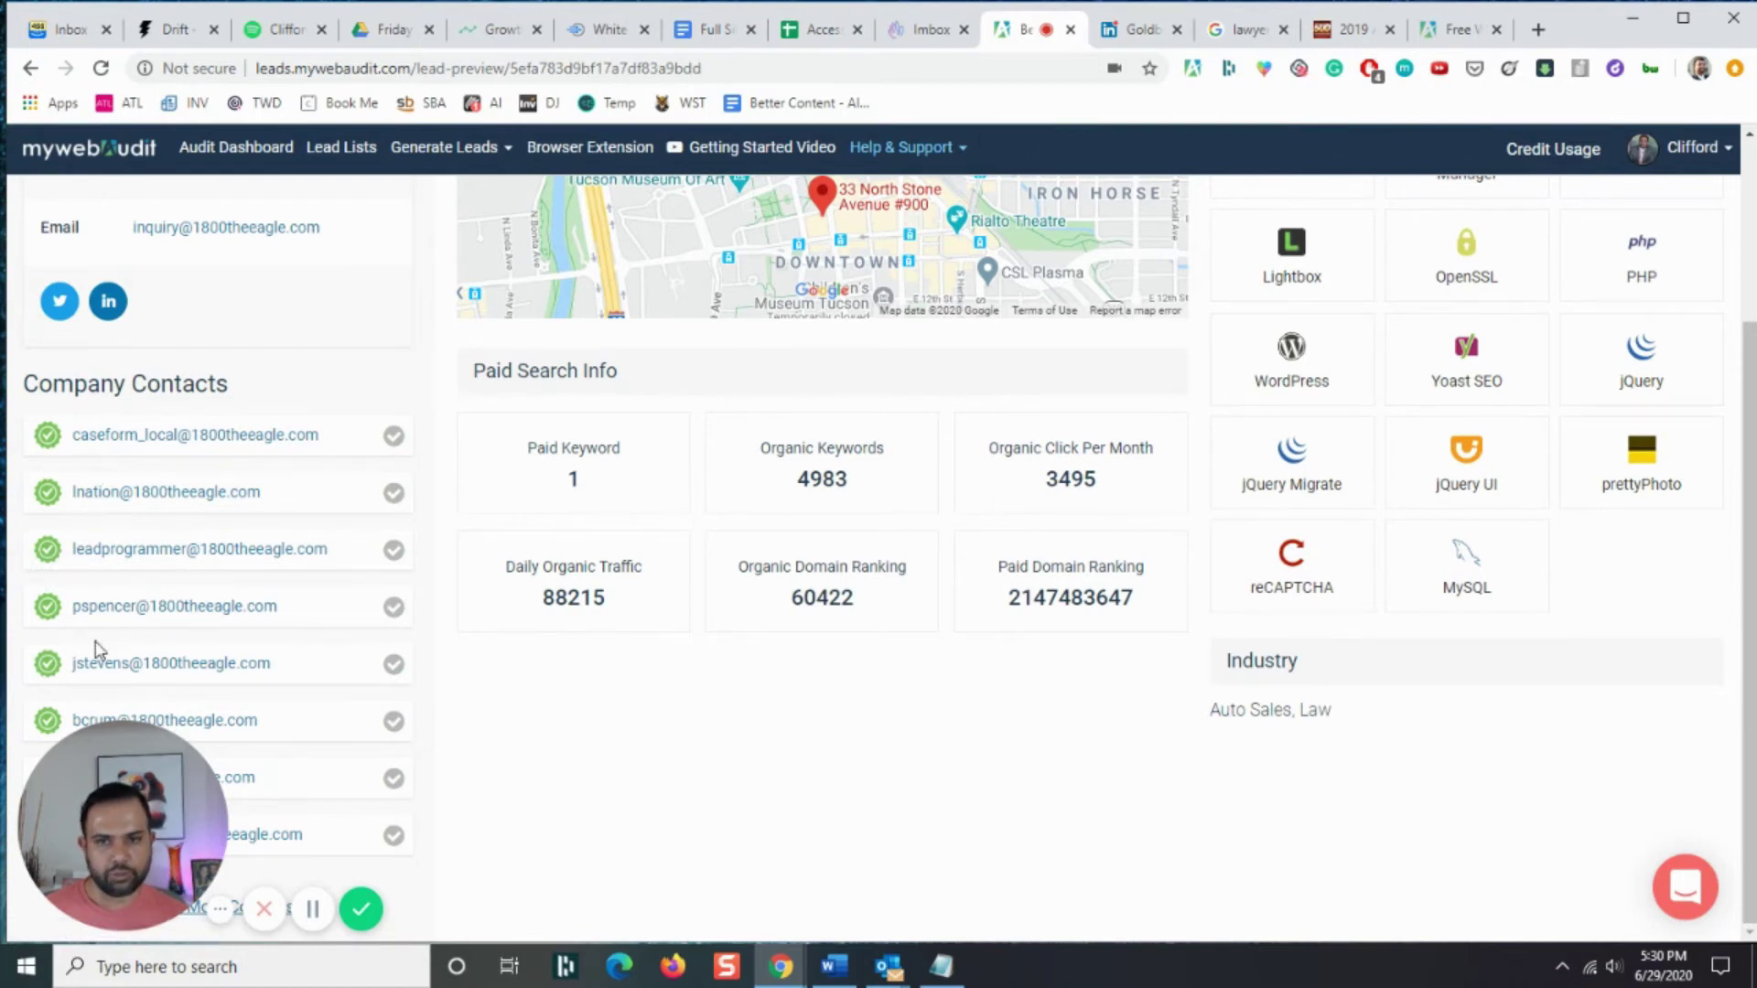
pyautogui.click(1142, 29)
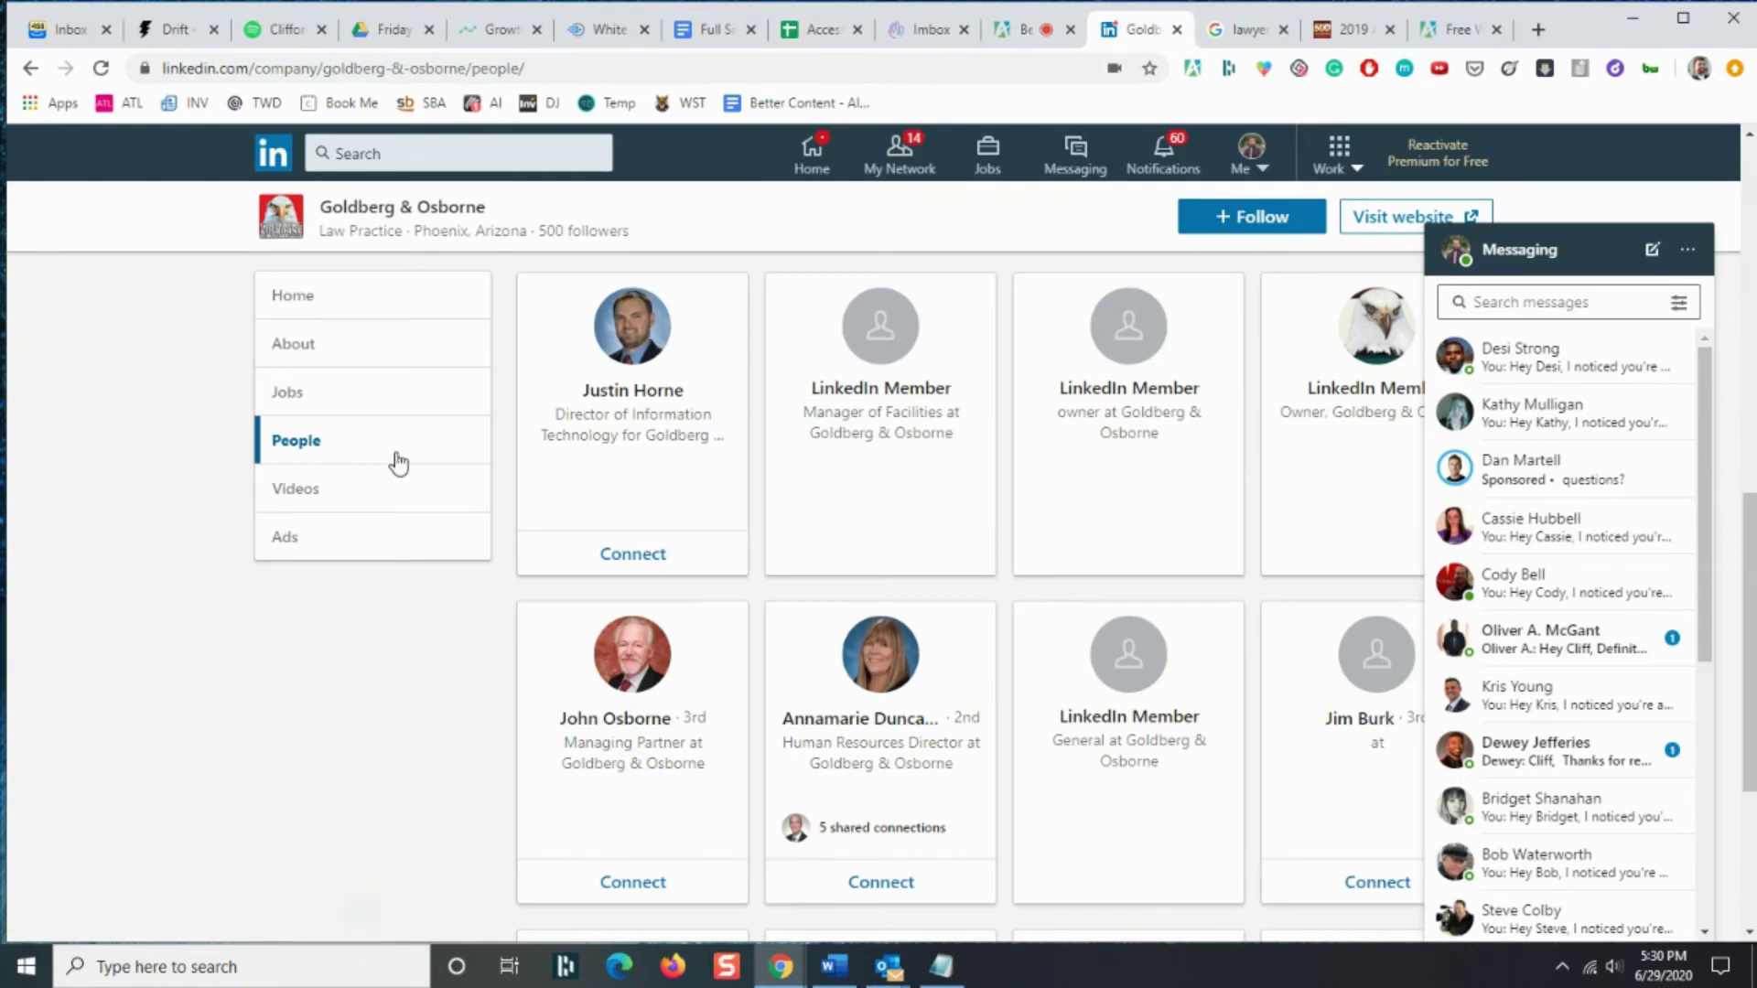
pyautogui.click(1040, 37)
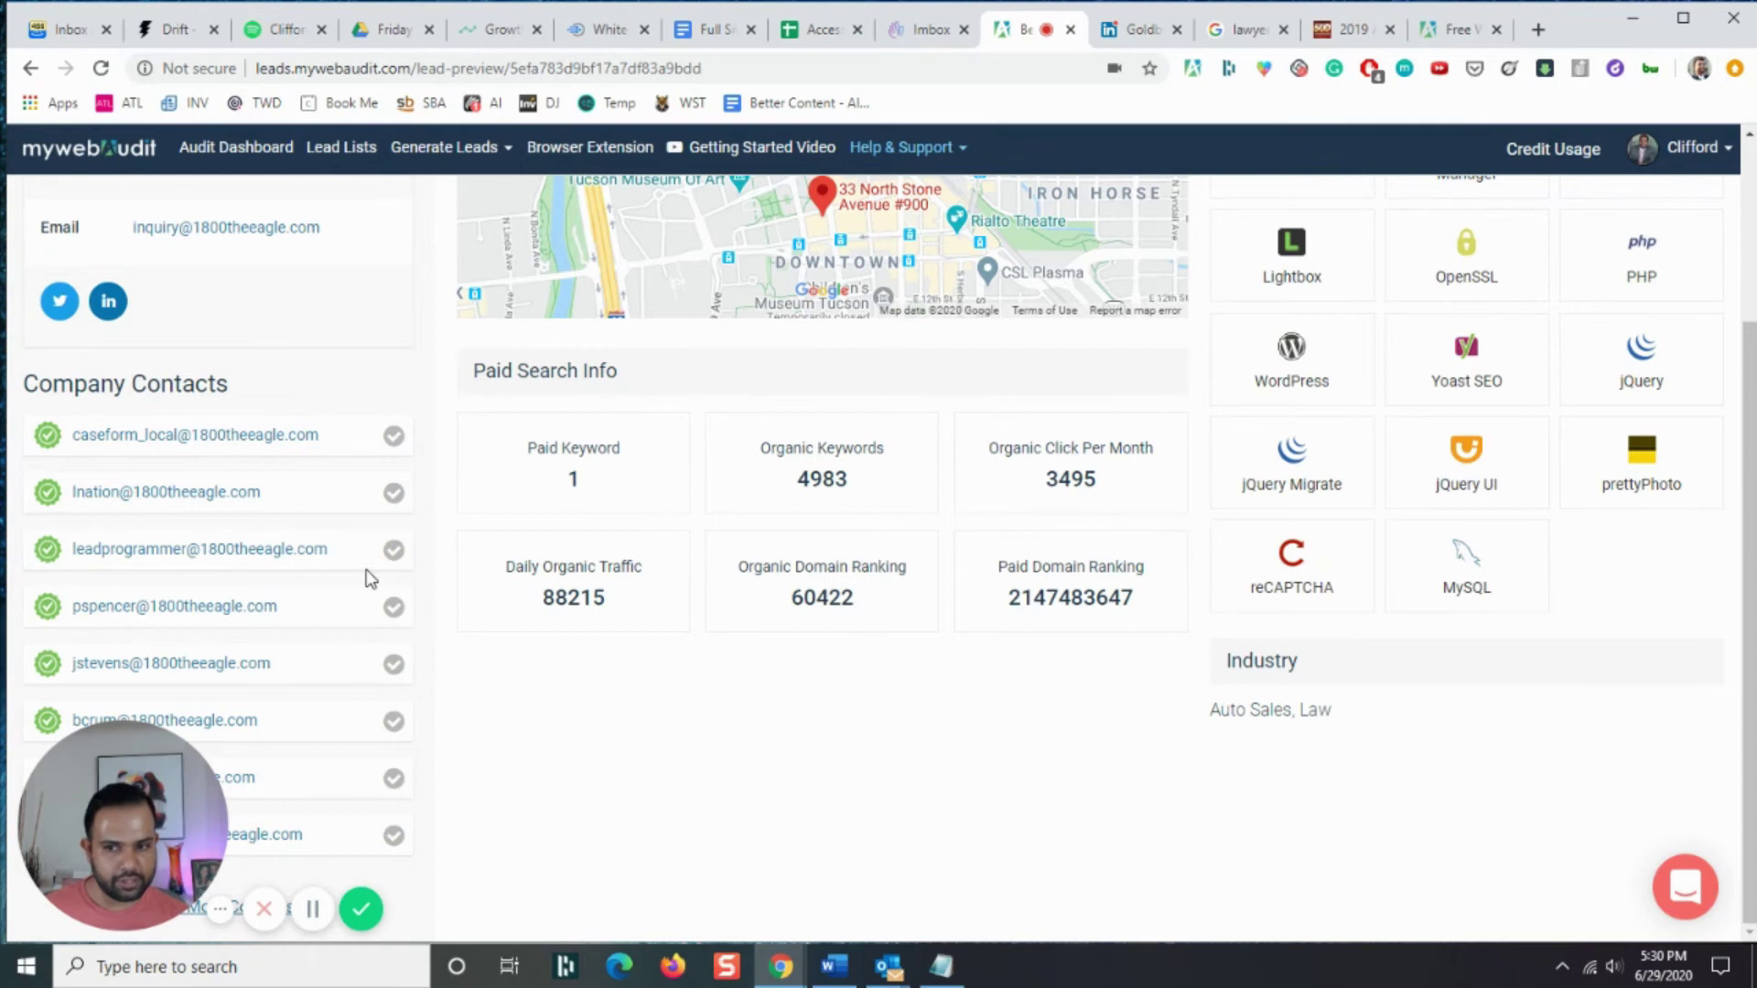
pyautogui.scroll(3, 591, 596)
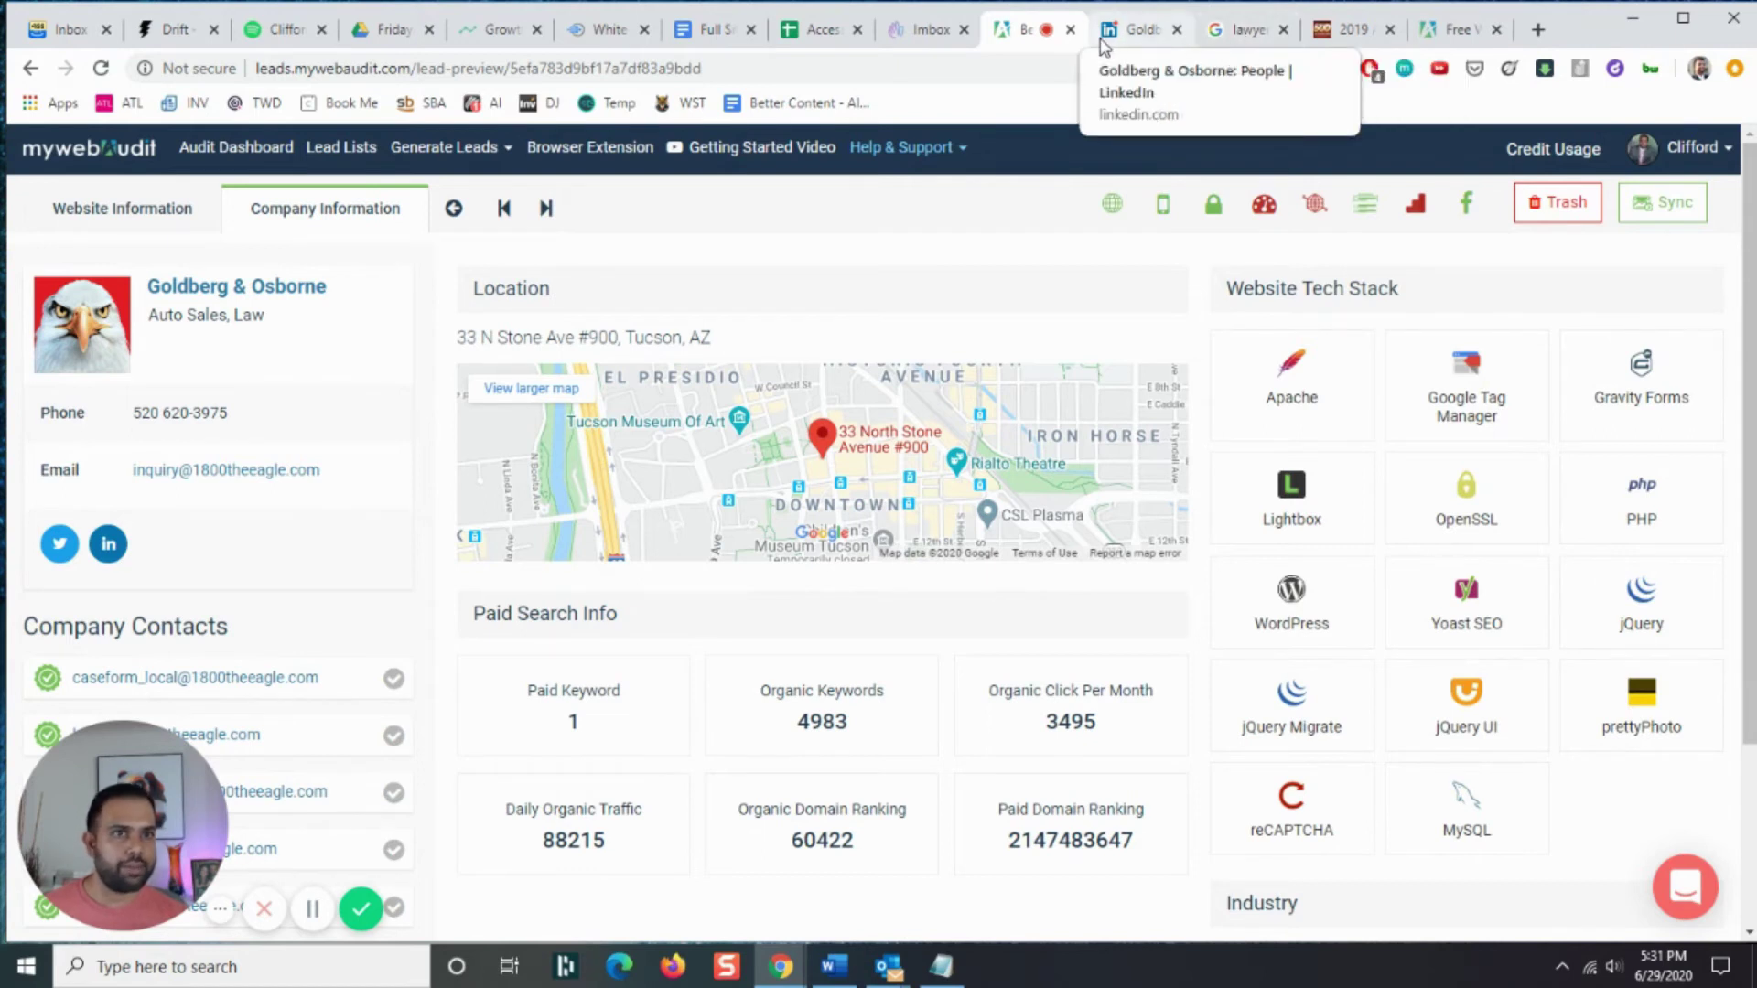
# Step: Switch to the Law Firm 500 page and return to its Google results for "fastest growing law firms in the us" to review them
pyautogui.click(1336, 37)
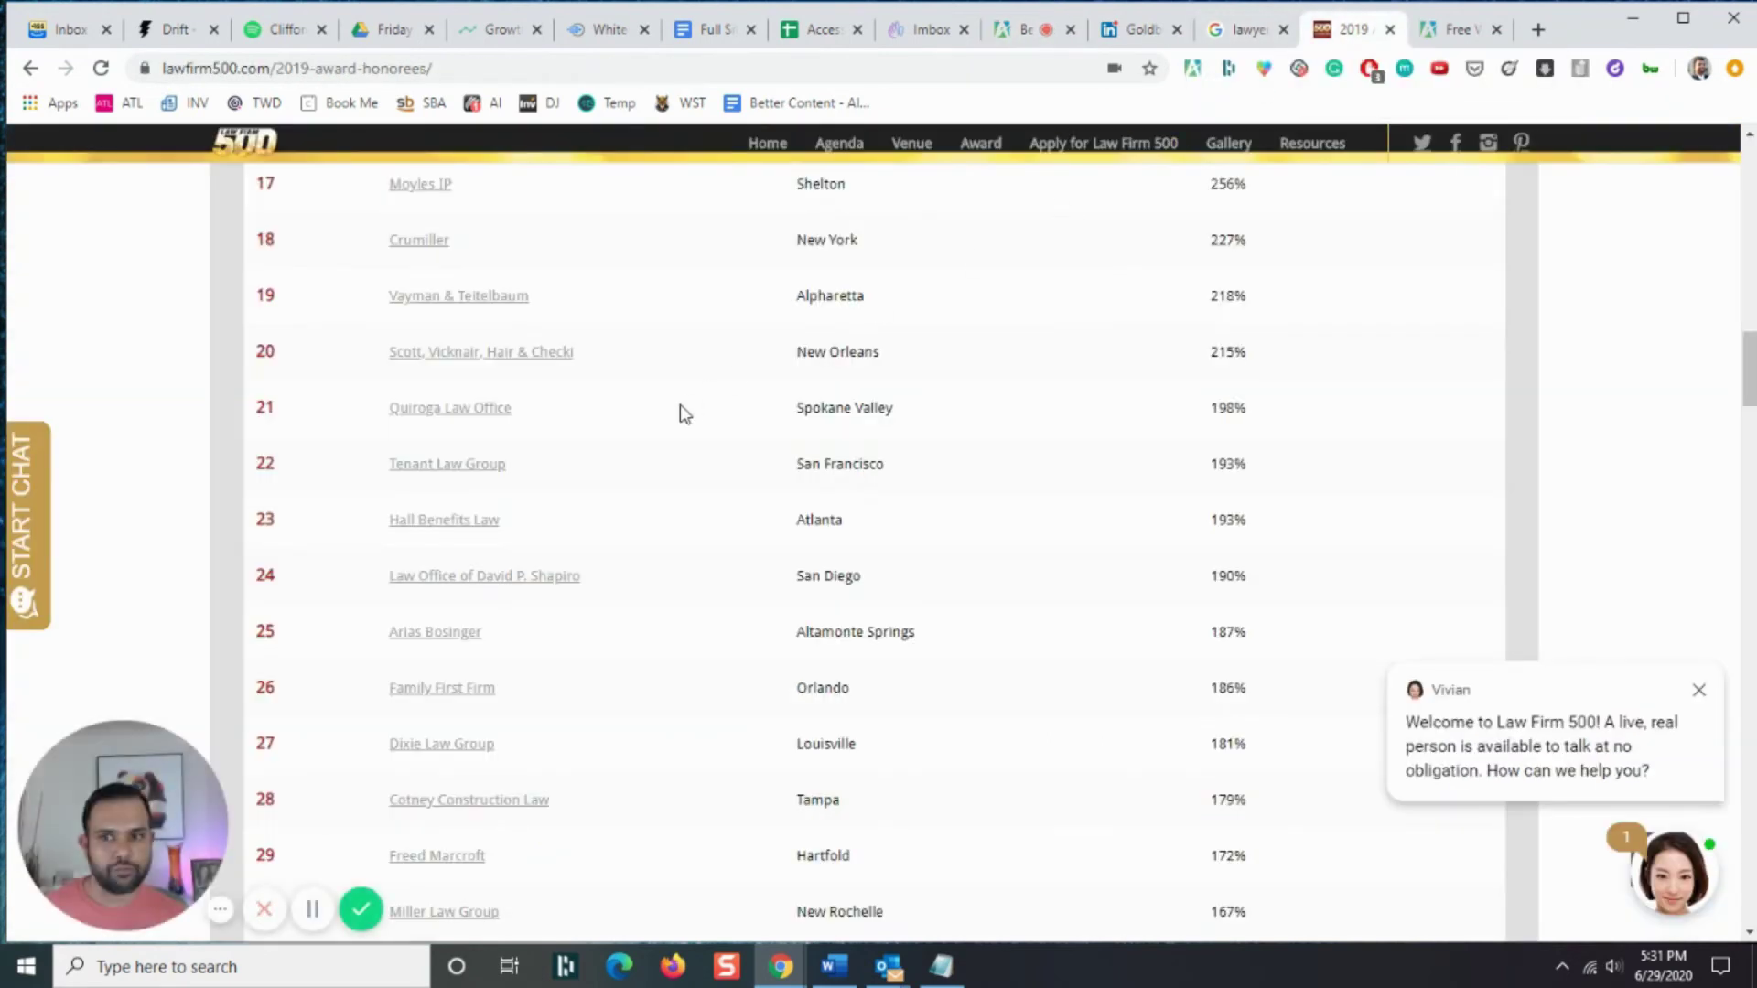
pyautogui.scroll(6, 679, 412)
pyautogui.click(33, 70)
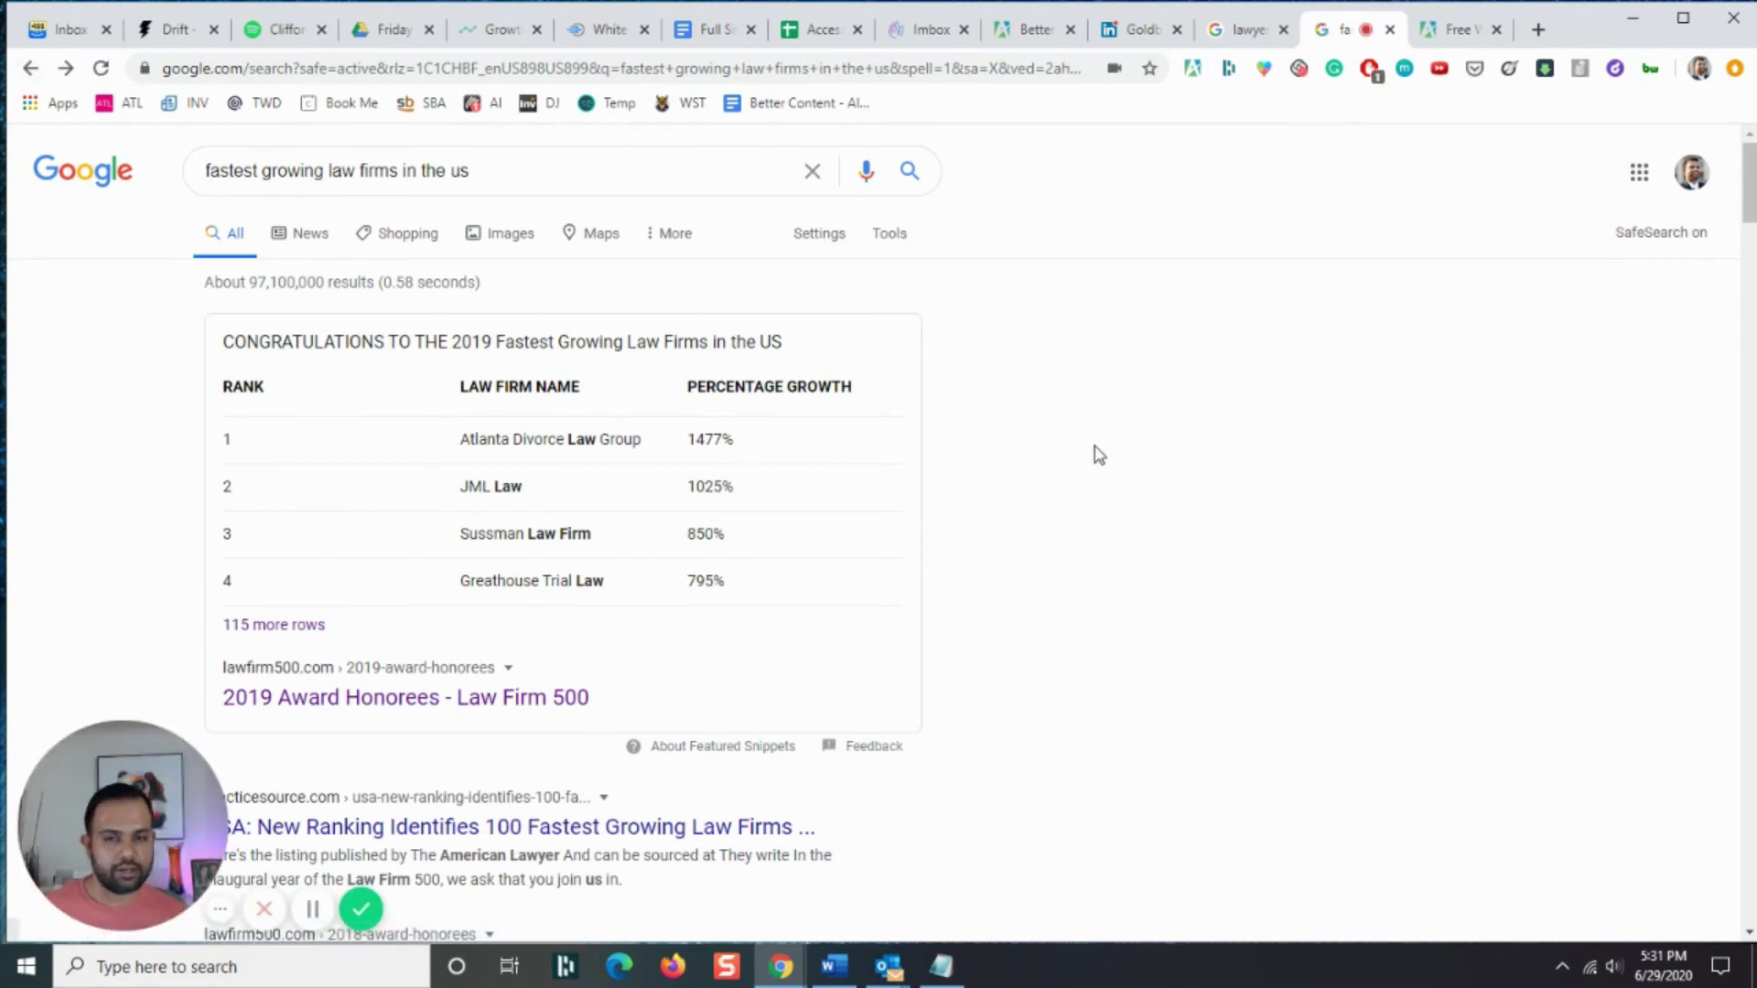
pyautogui.scroll(-1, 1098, 455)
pyautogui.scroll(-3, 1094, 455)
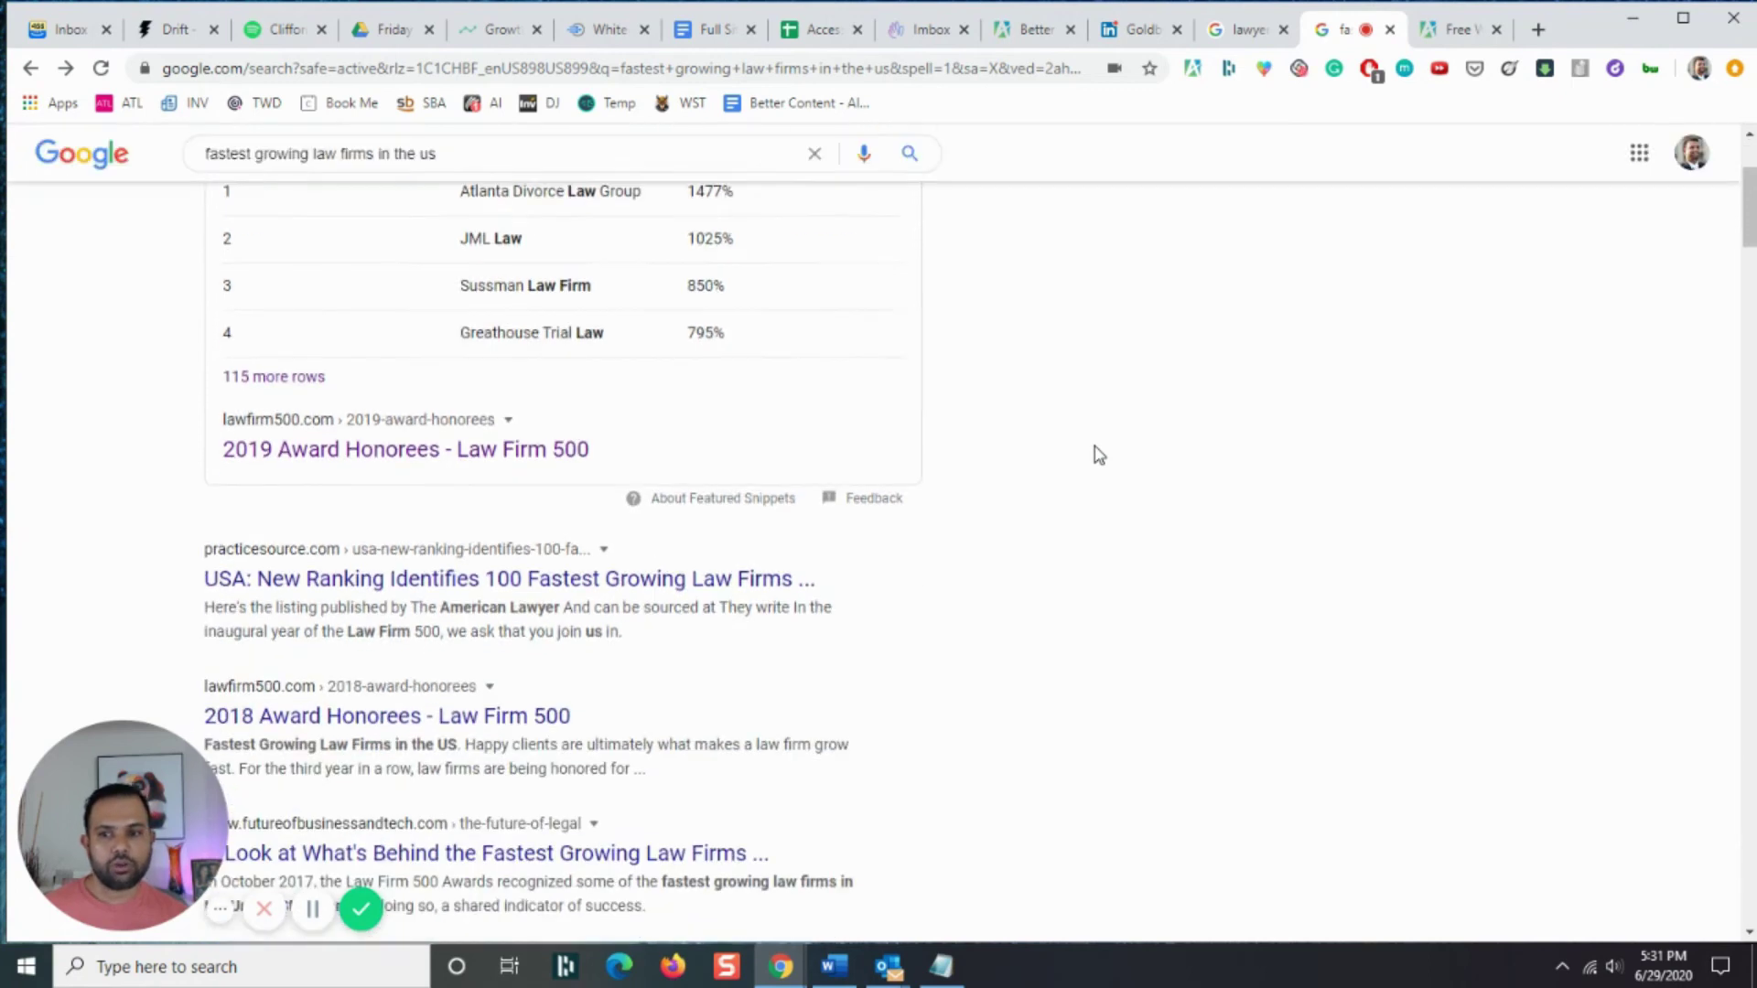
pyautogui.scroll(3, 377, 408)
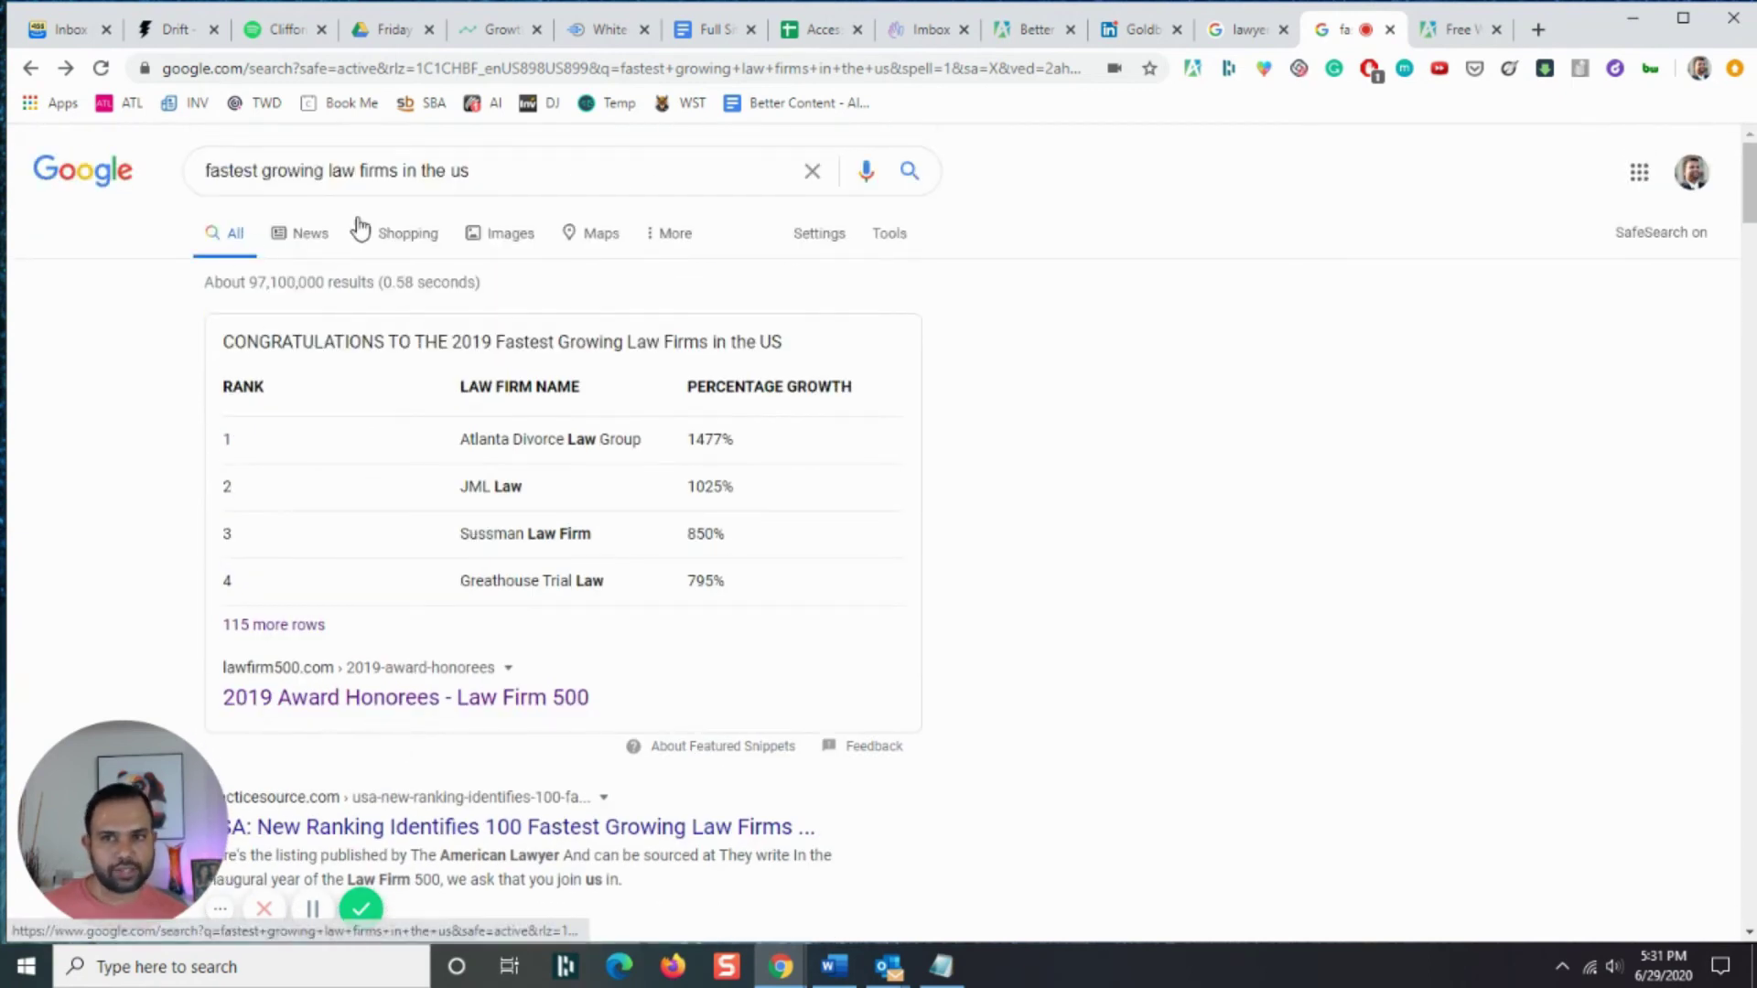
# Step: Open the 2019 Award Honorees - Law Firm 500 result and review the ranked list of law firms
pyautogui.click(365, 711)
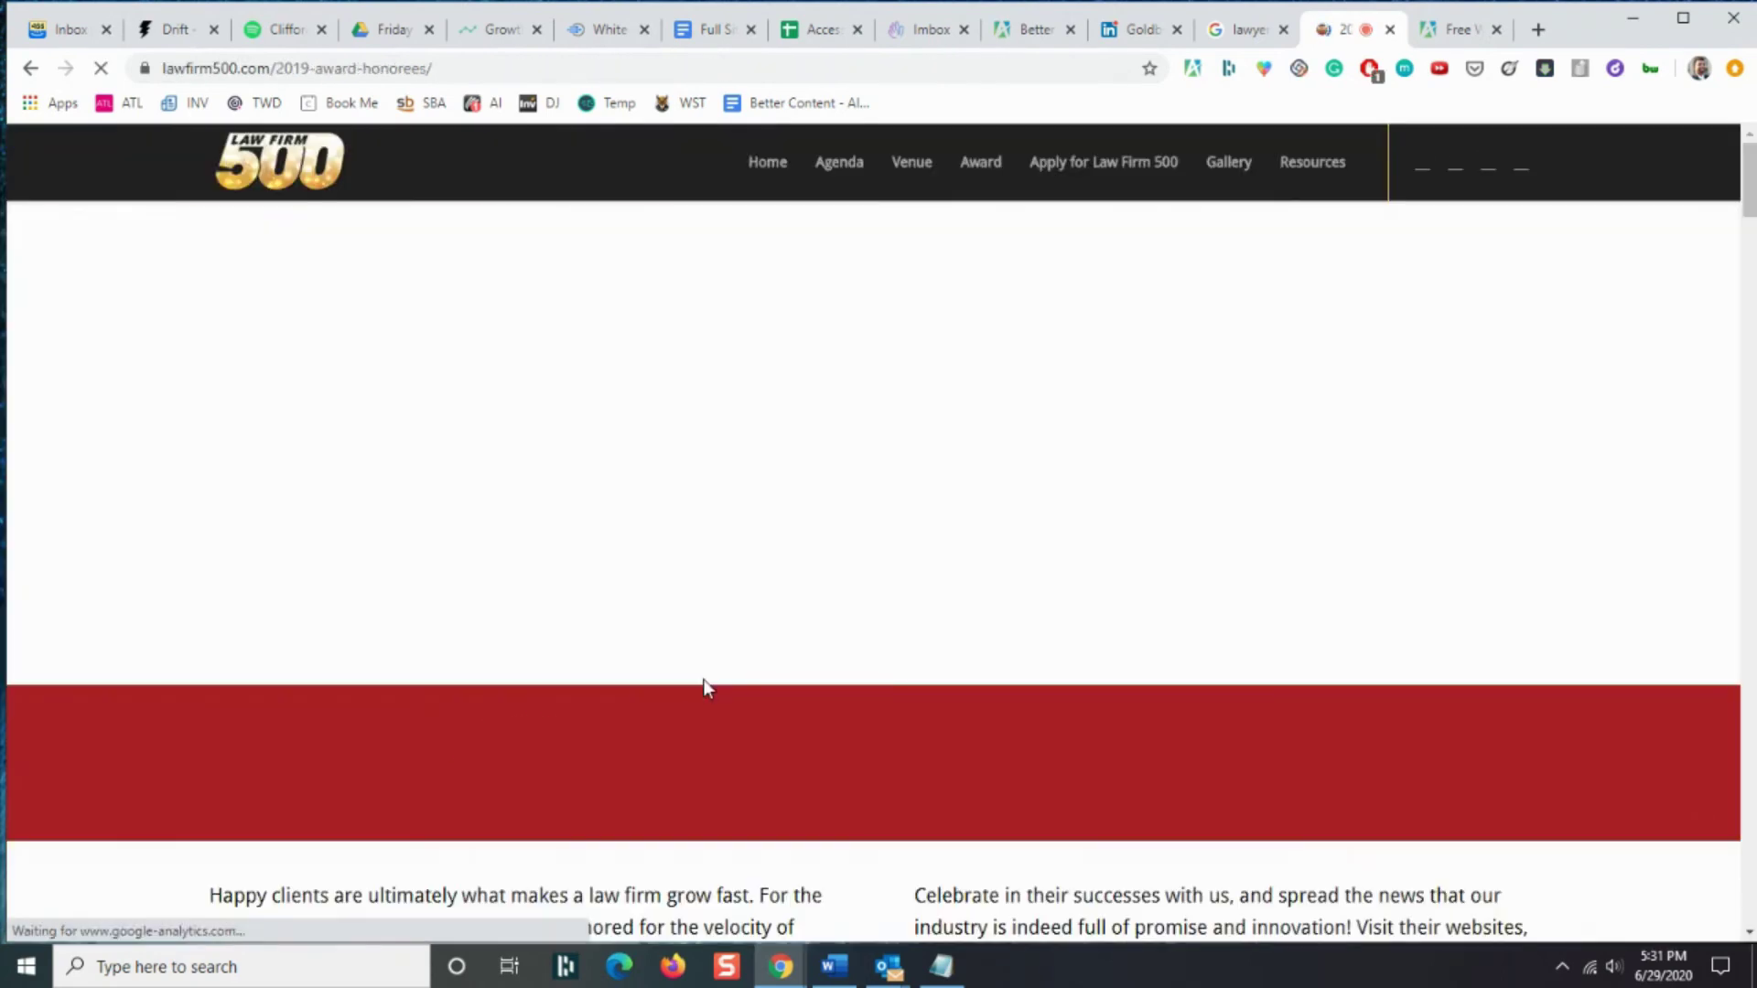
pyautogui.scroll(-12, 751, 623)
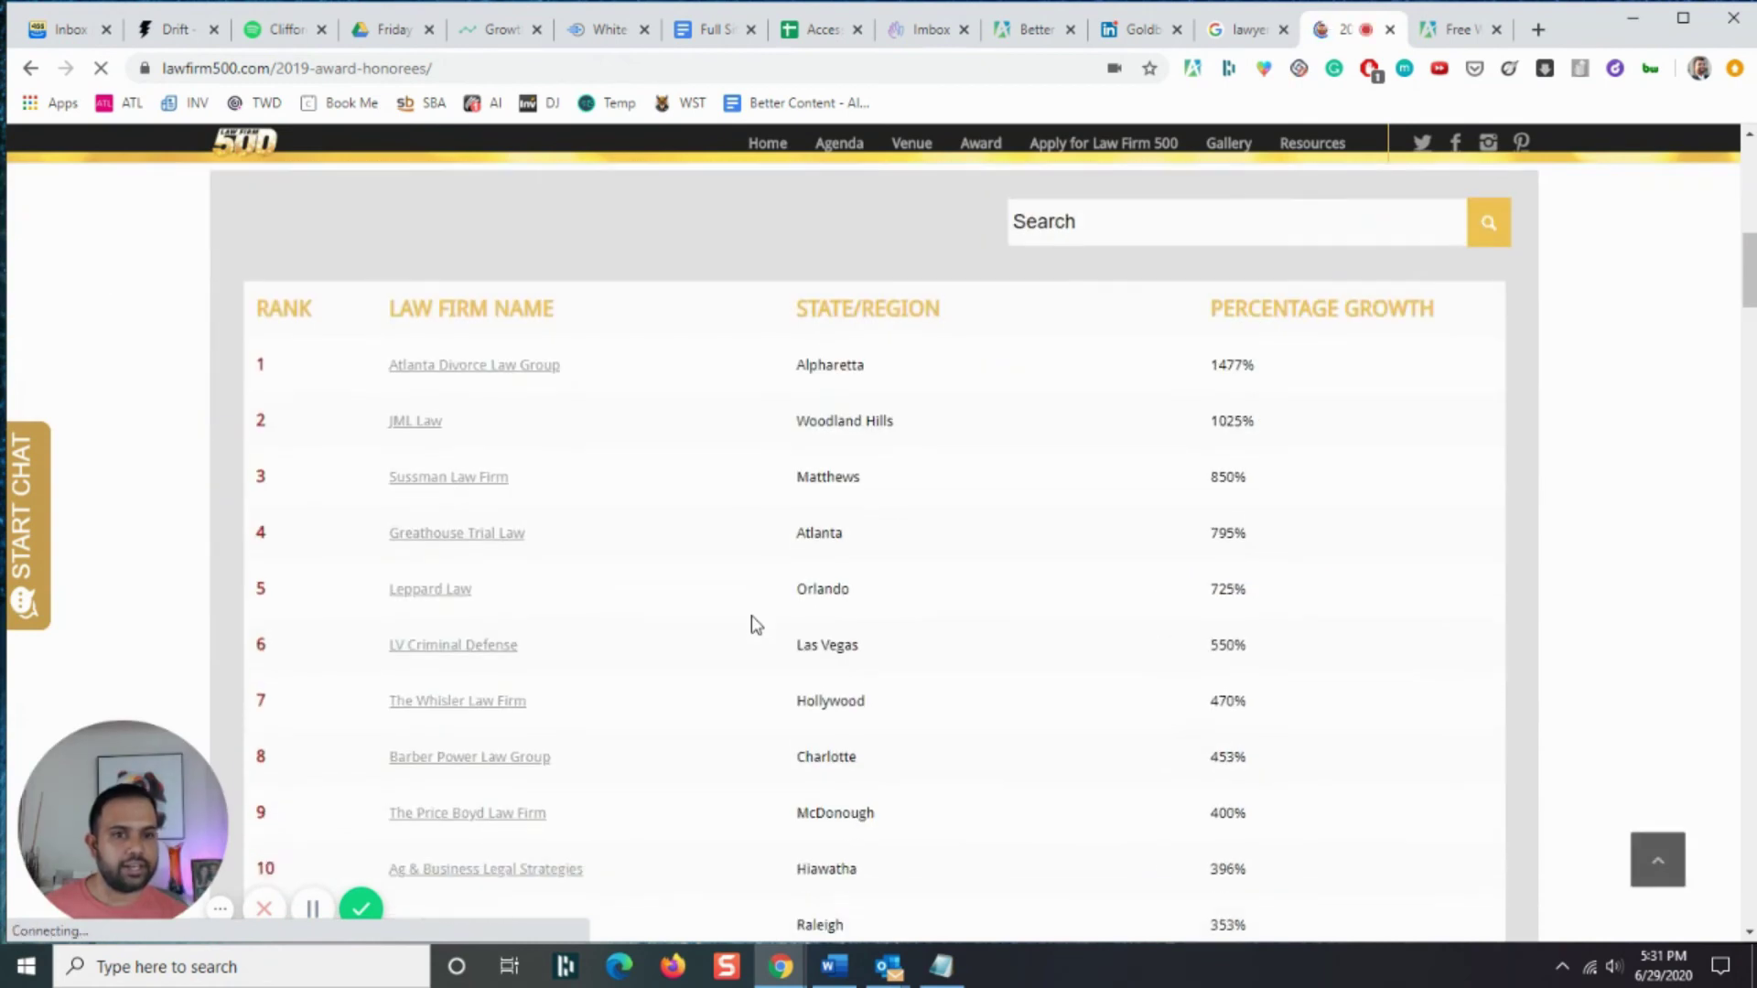
pyautogui.scroll(3, 751, 623)
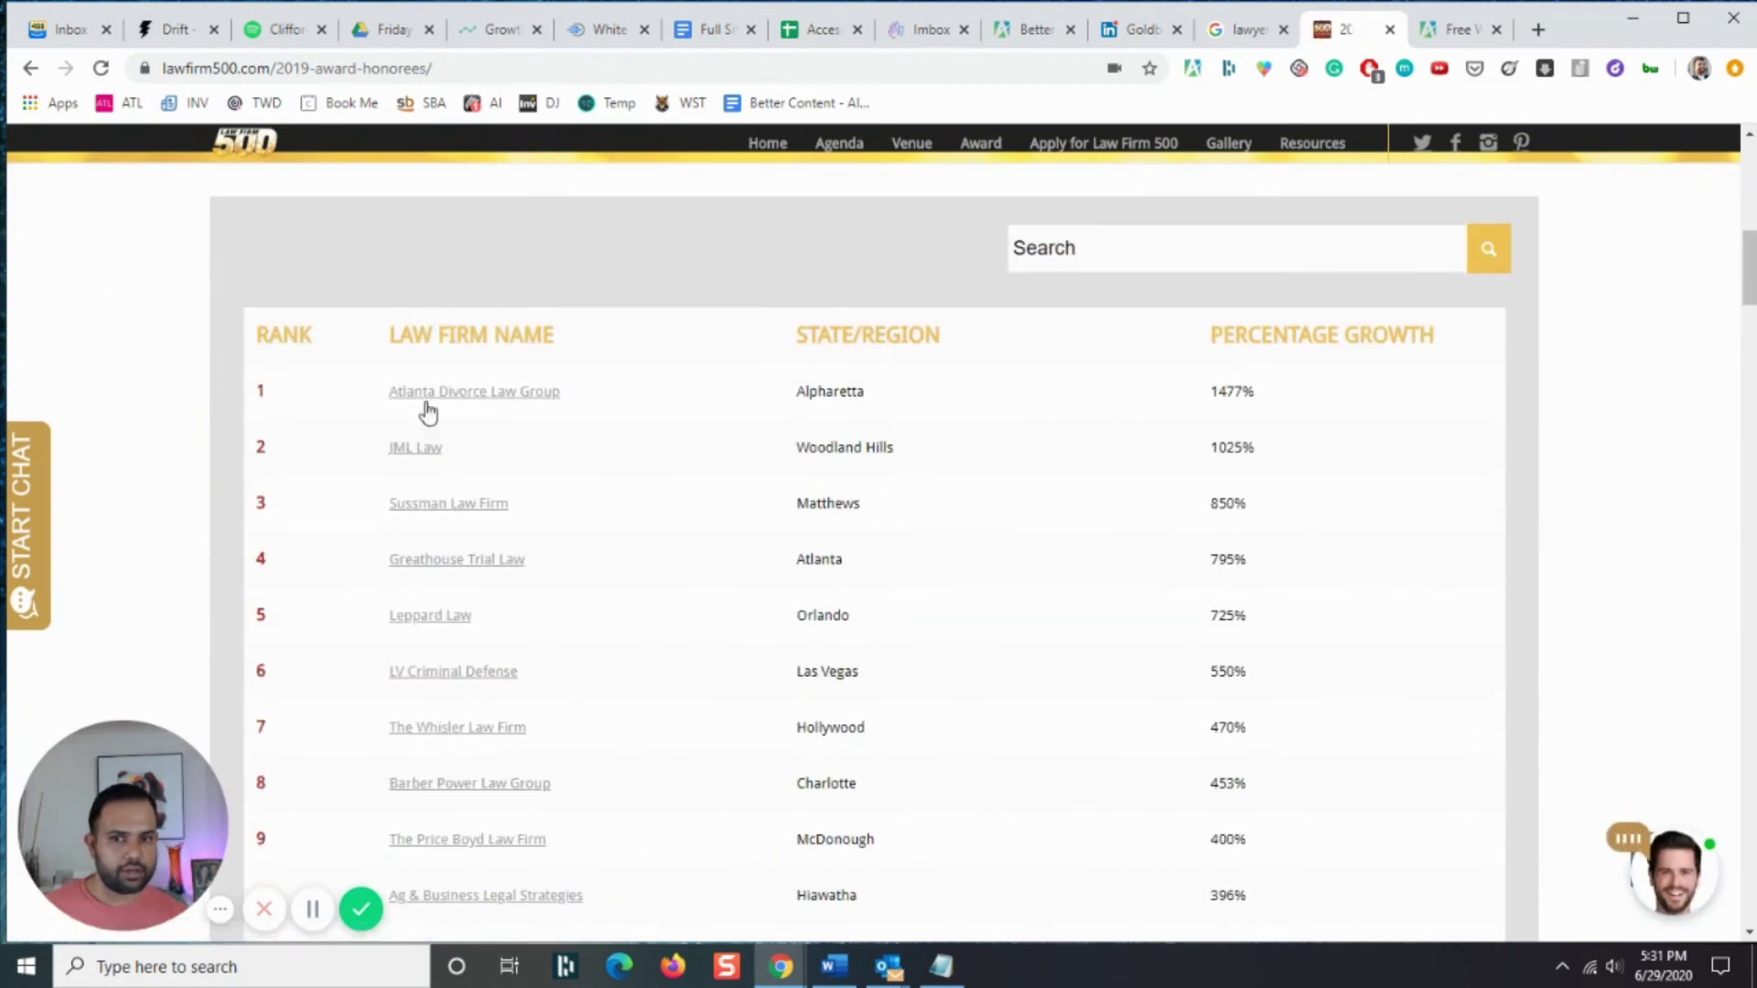
pyautogui.scroll(-5, 428, 408)
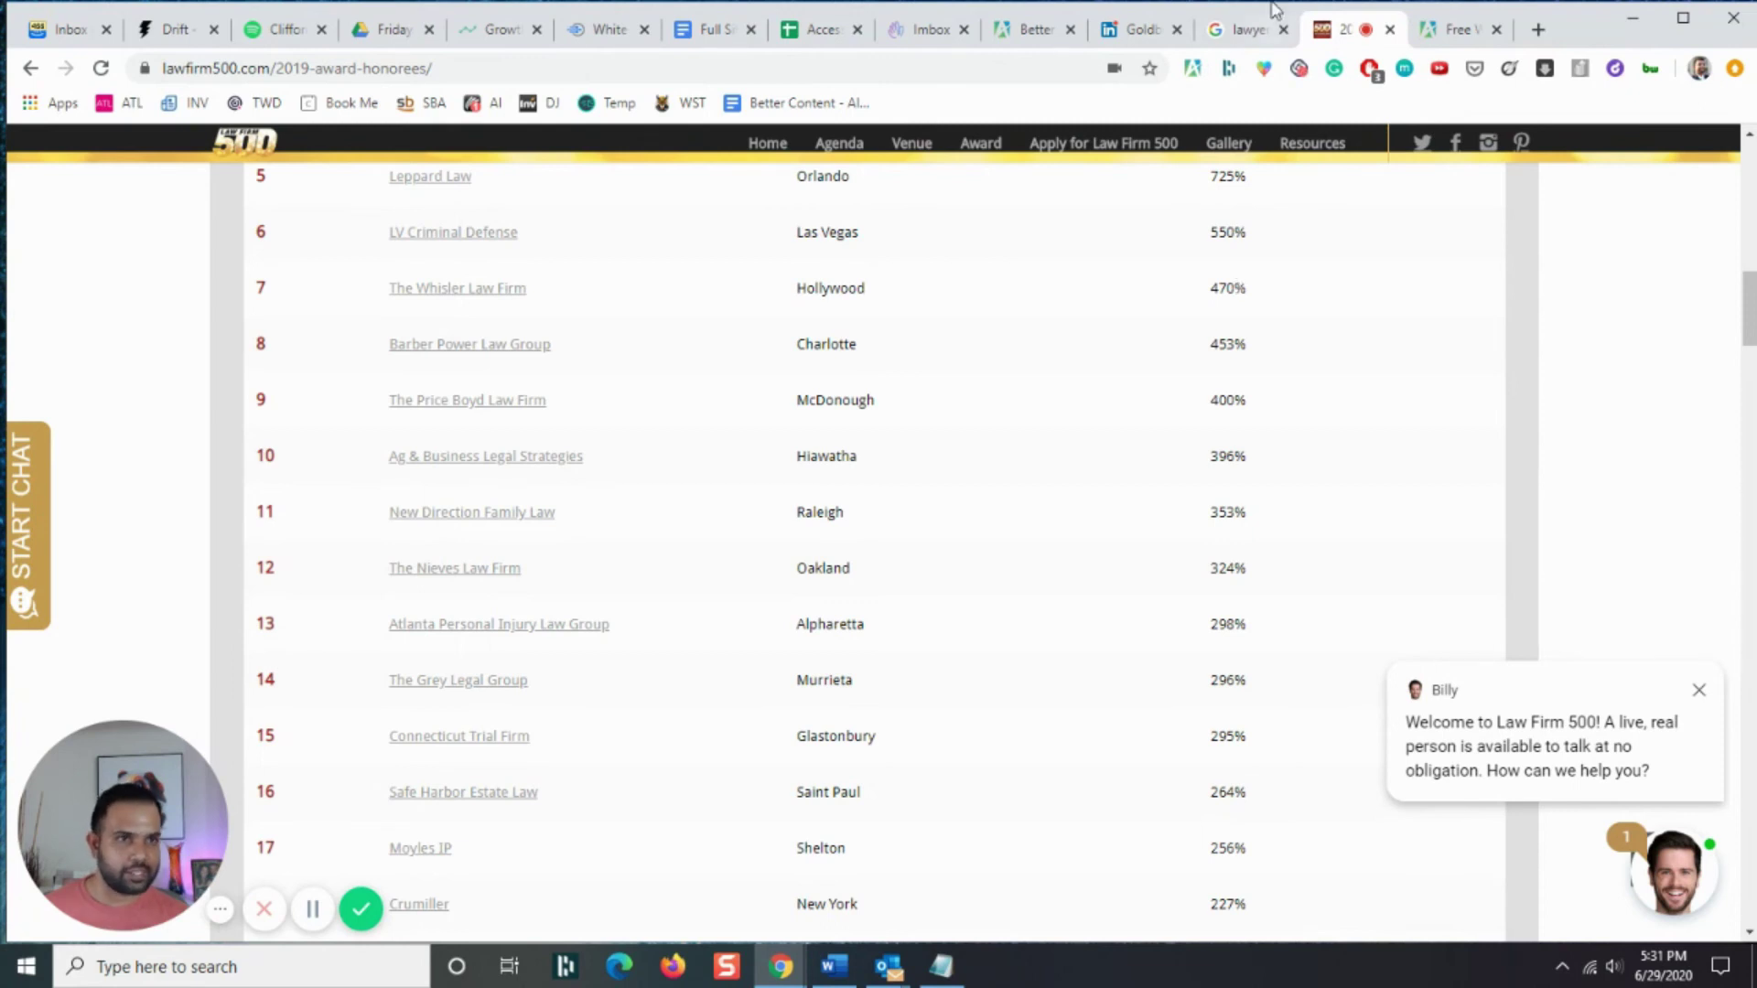
# Step: Switch to the MyWebAudit free templates page and look through the audit and report templates, from website audit to competitive analysis
pyautogui.click(1444, 32)
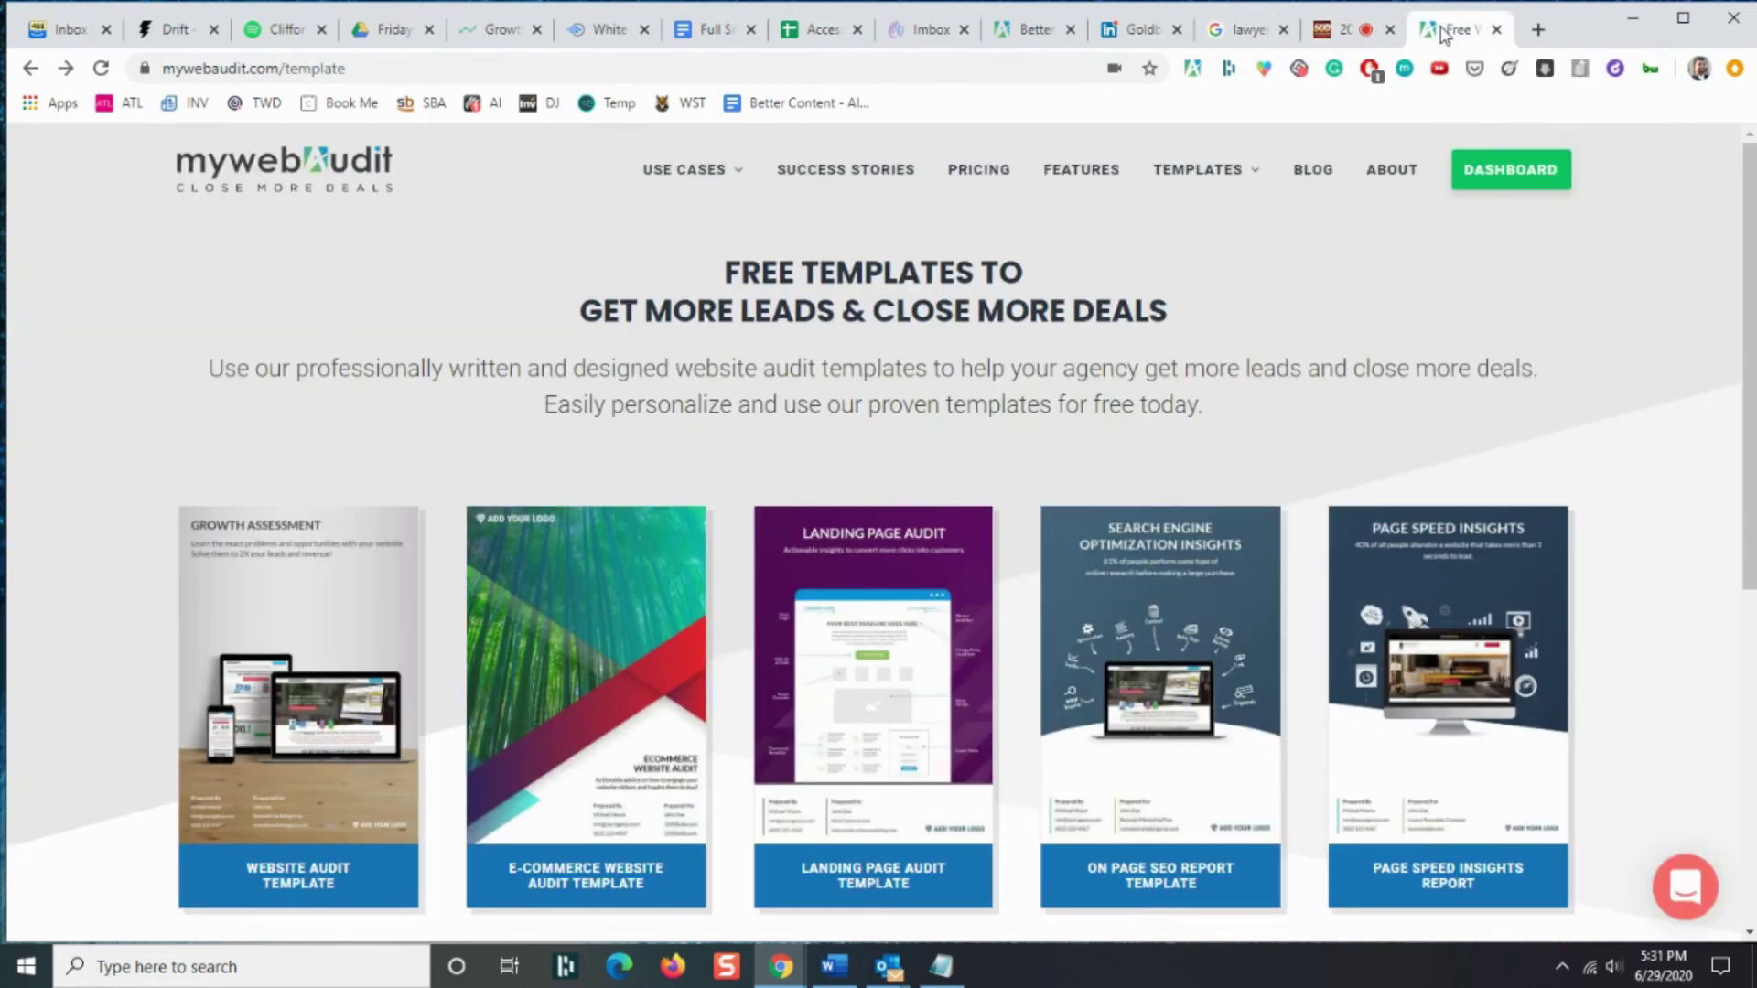
pyautogui.scroll(-2, 1094, 255)
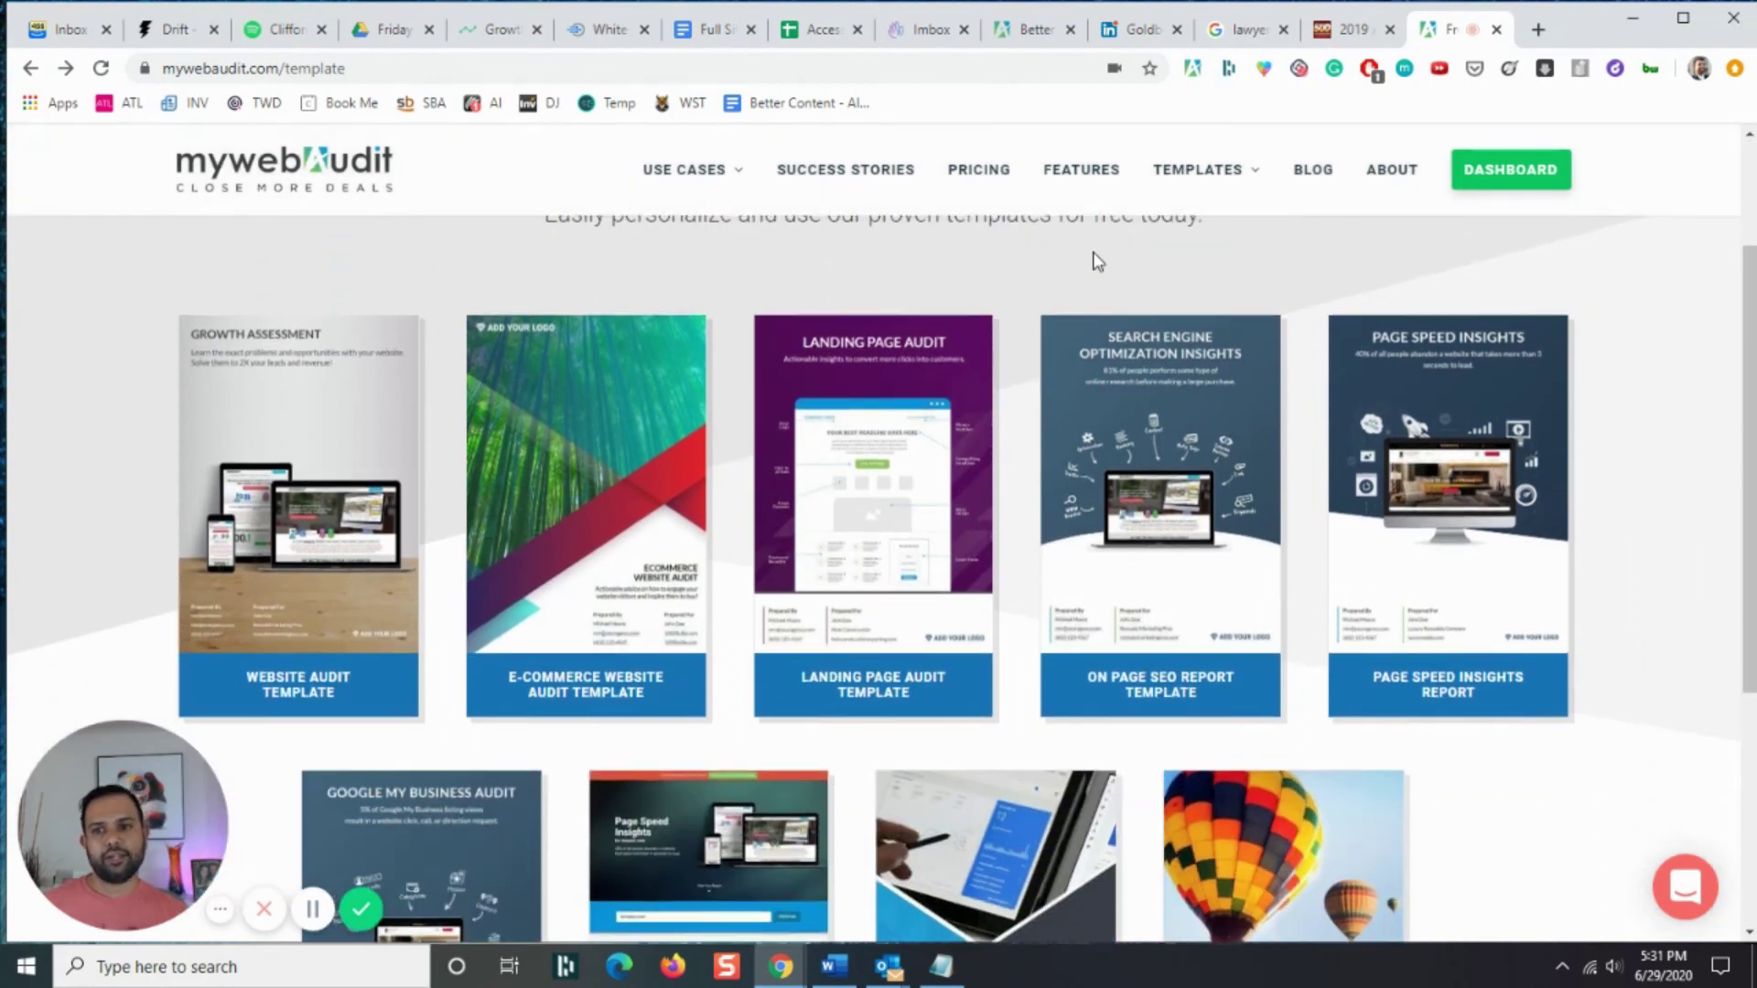
pyautogui.scroll(2, 1097, 262)
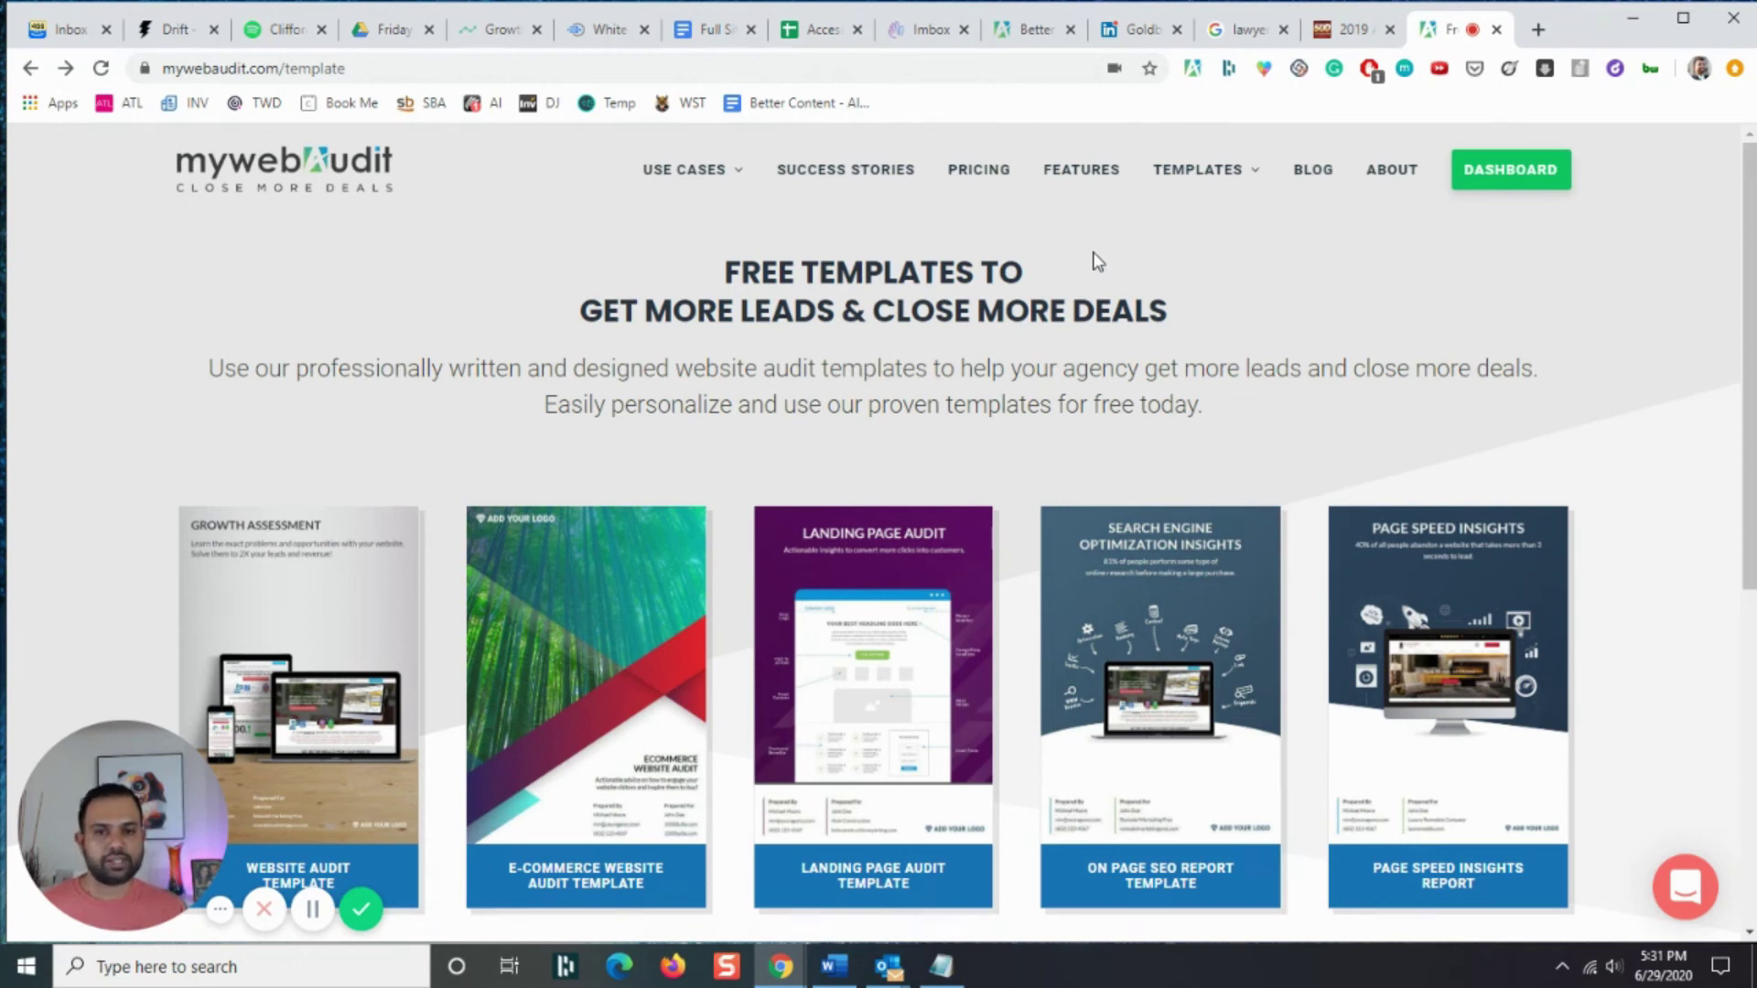
pyautogui.scroll(-3, 1116, 238)
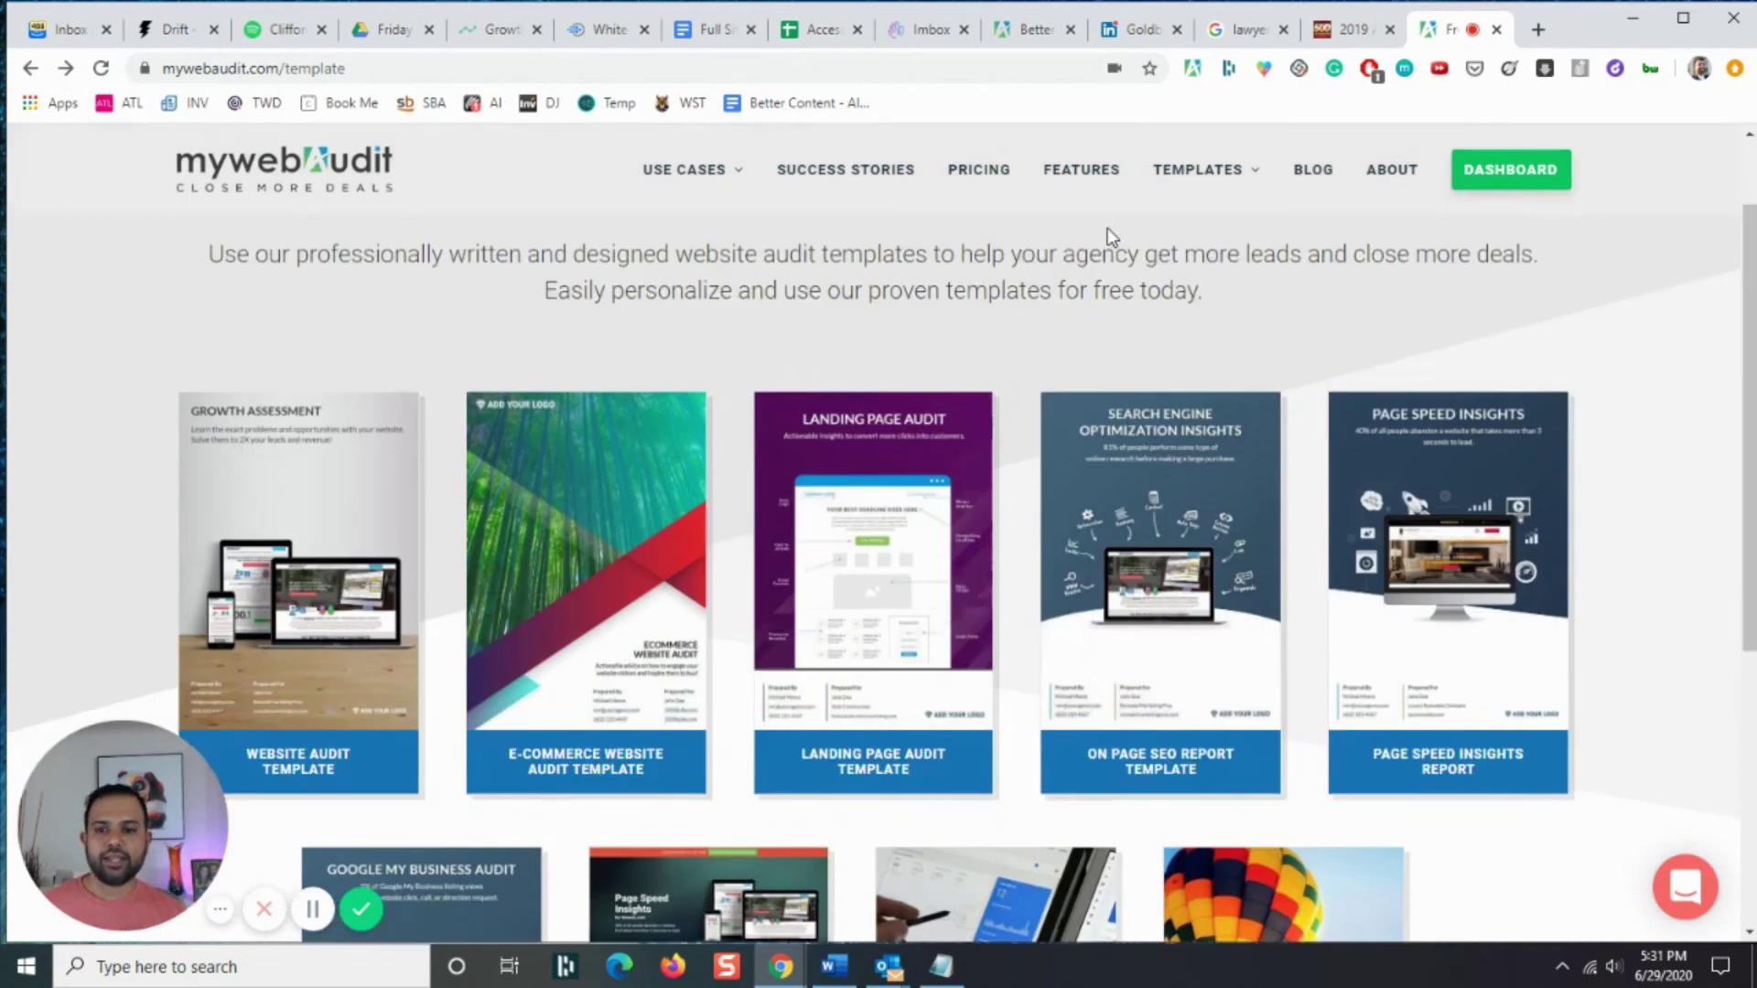
pyautogui.moveTo(387, 327)
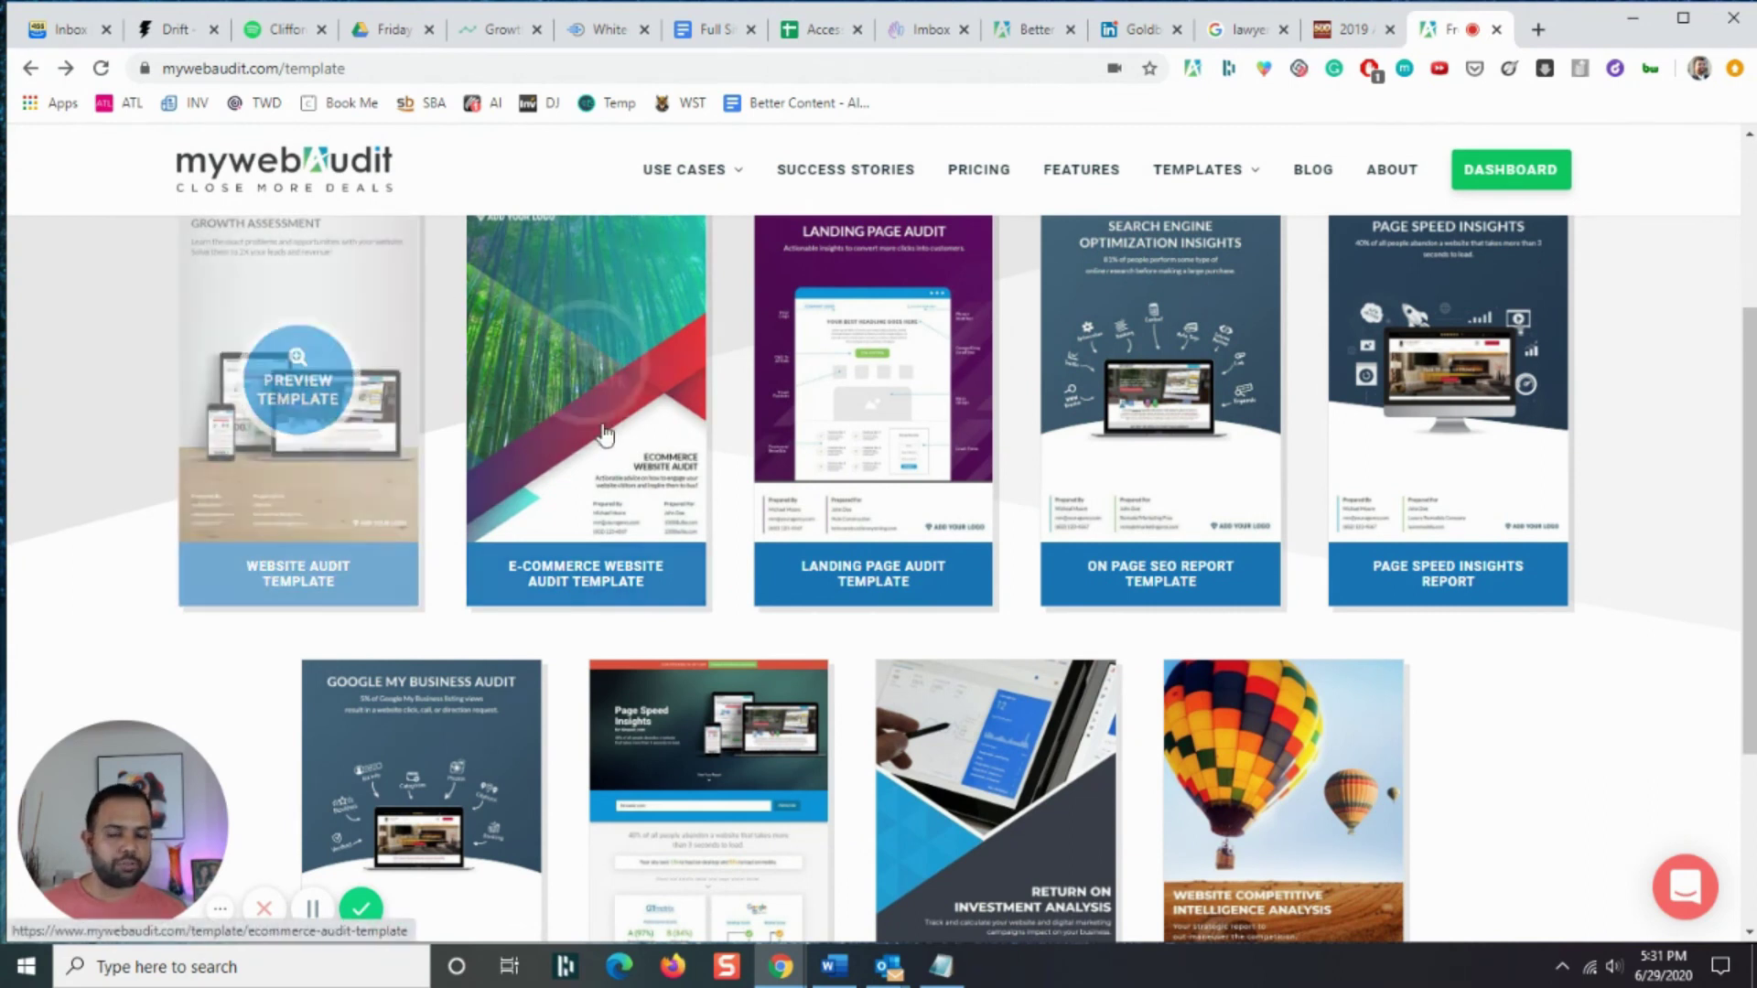
pyautogui.moveTo(617, 361)
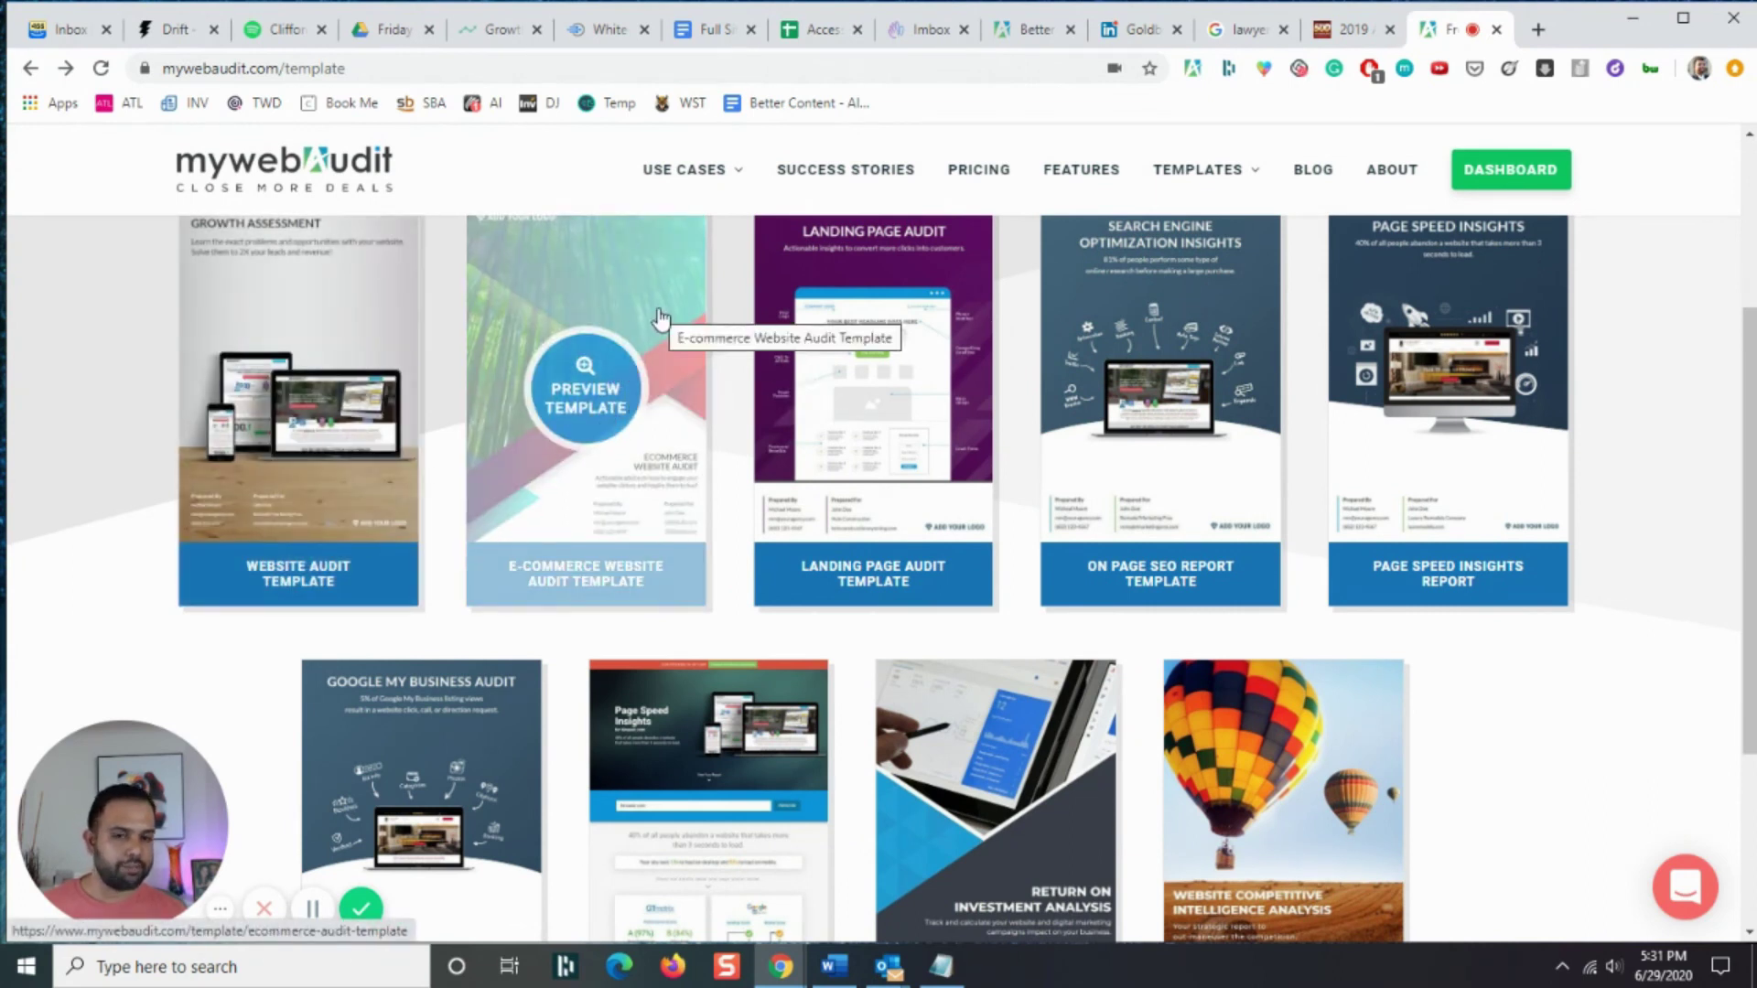
pyautogui.moveTo(897, 394)
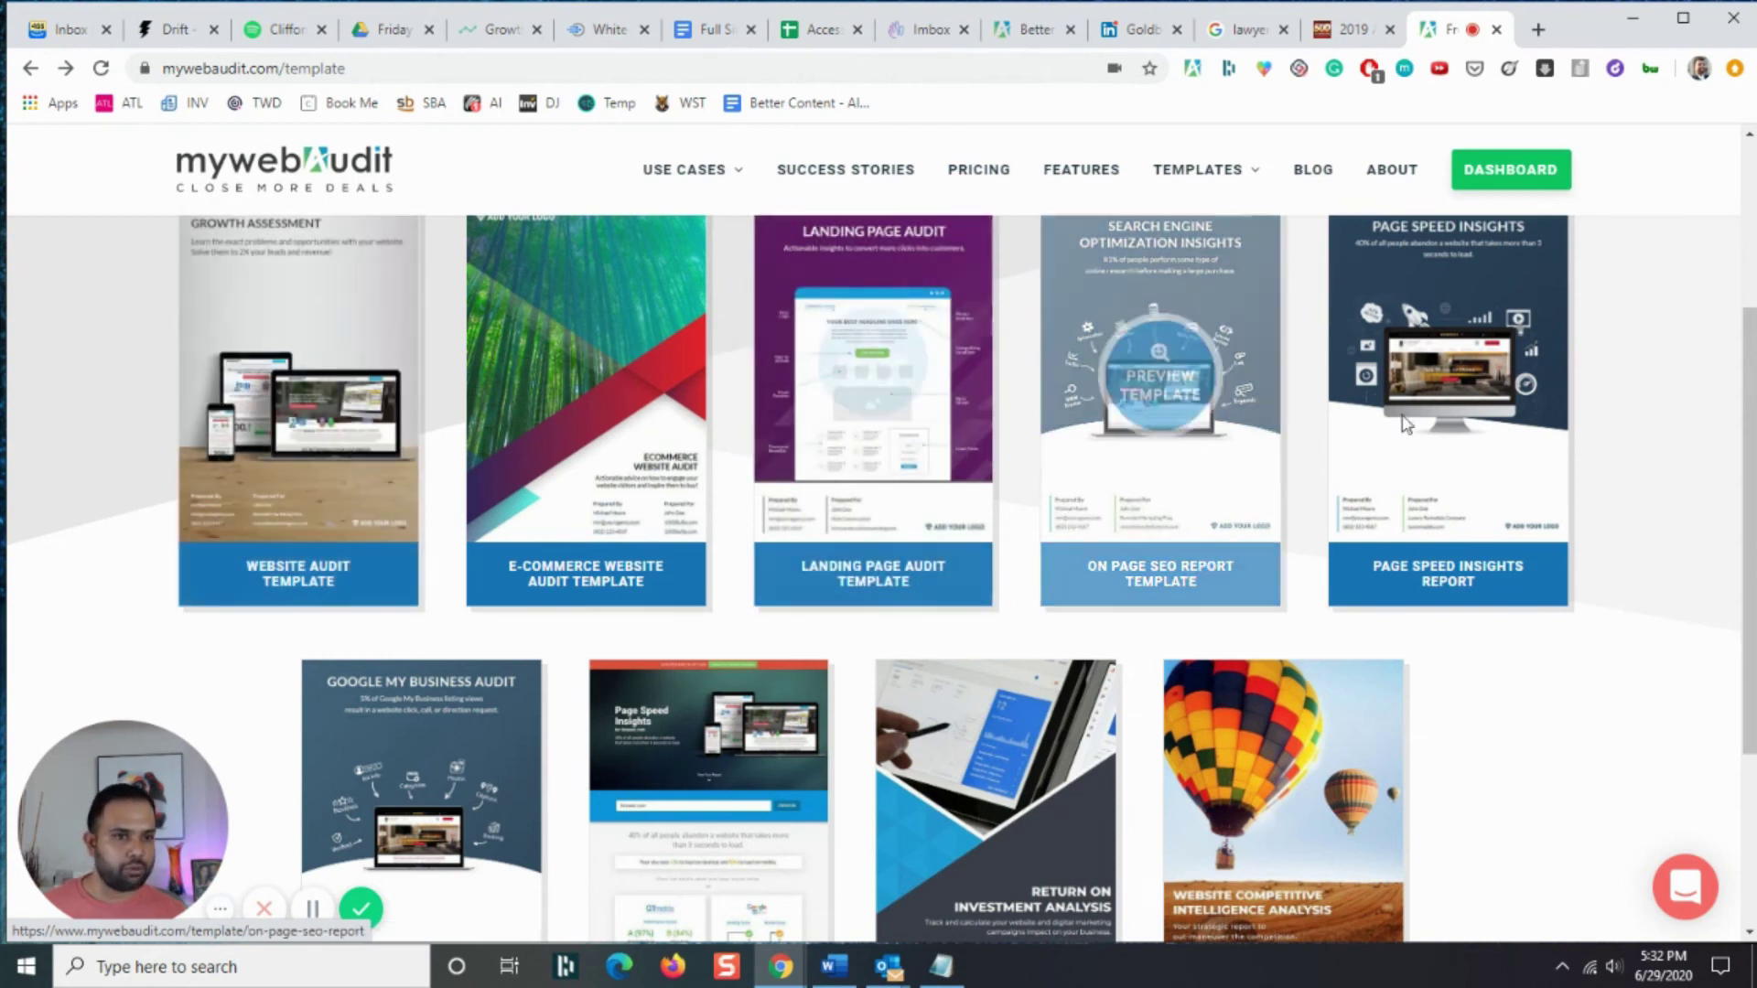
pyautogui.scroll(-1, 1059, 691)
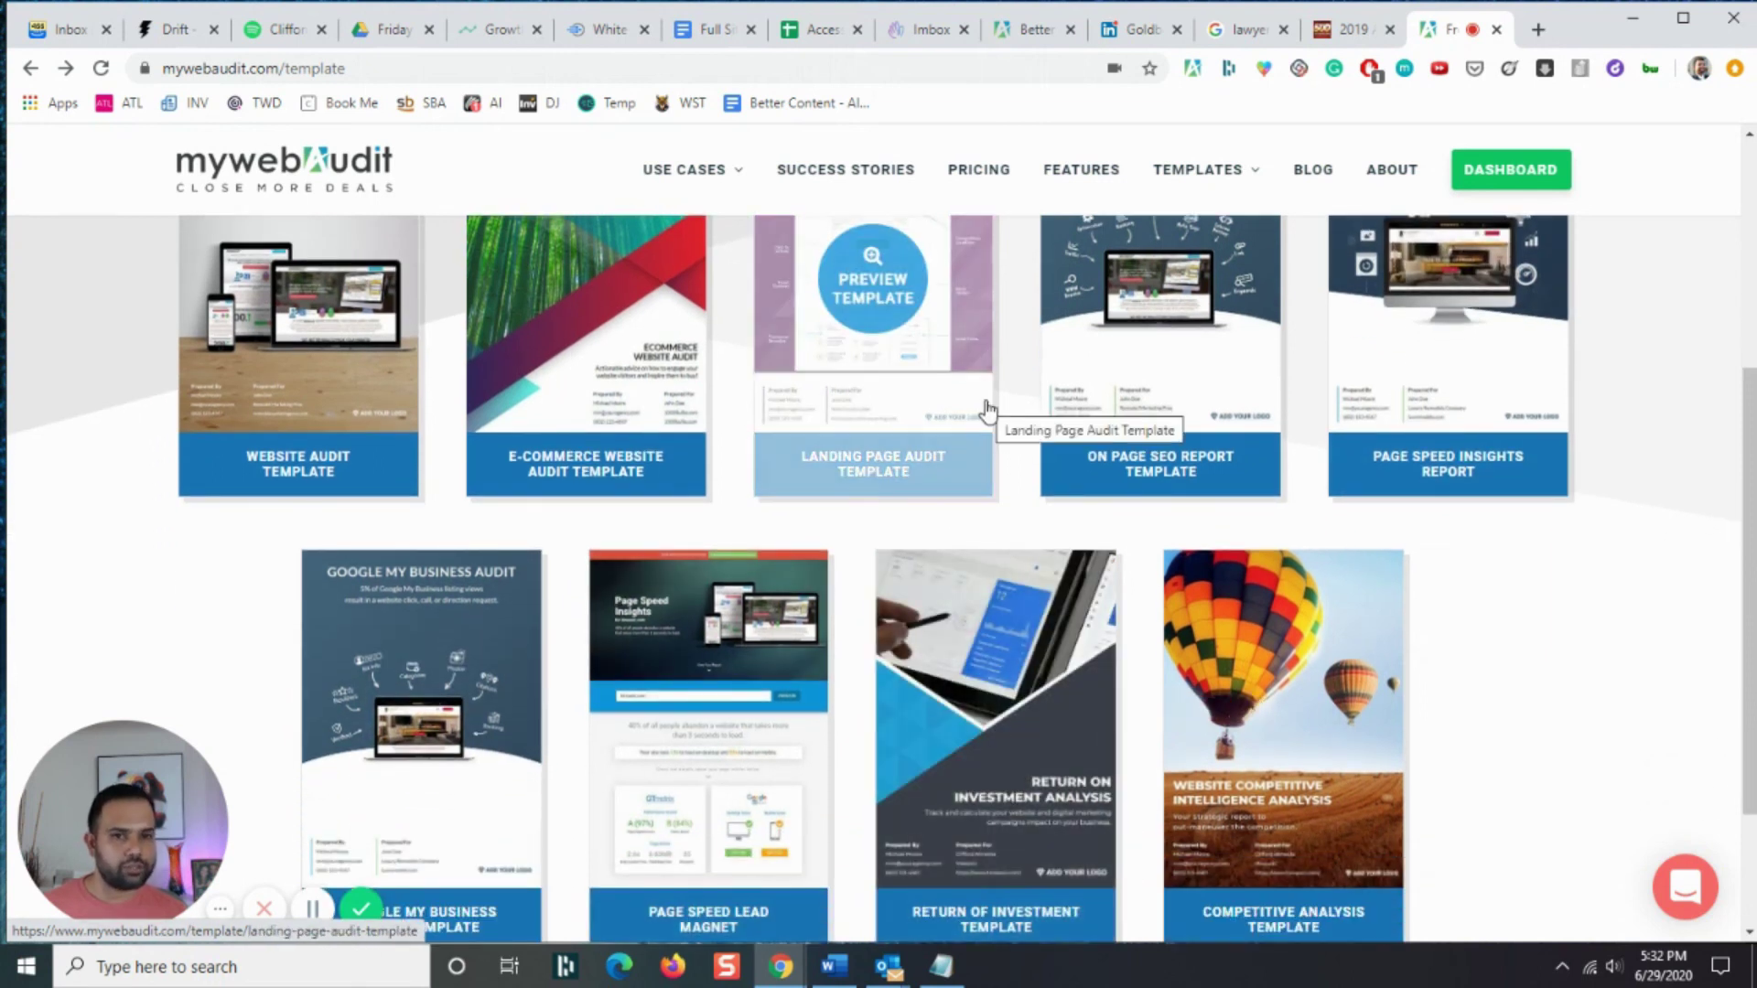
pyautogui.scroll(2, 979, 430)
pyautogui.scroll(1, 986, 412)
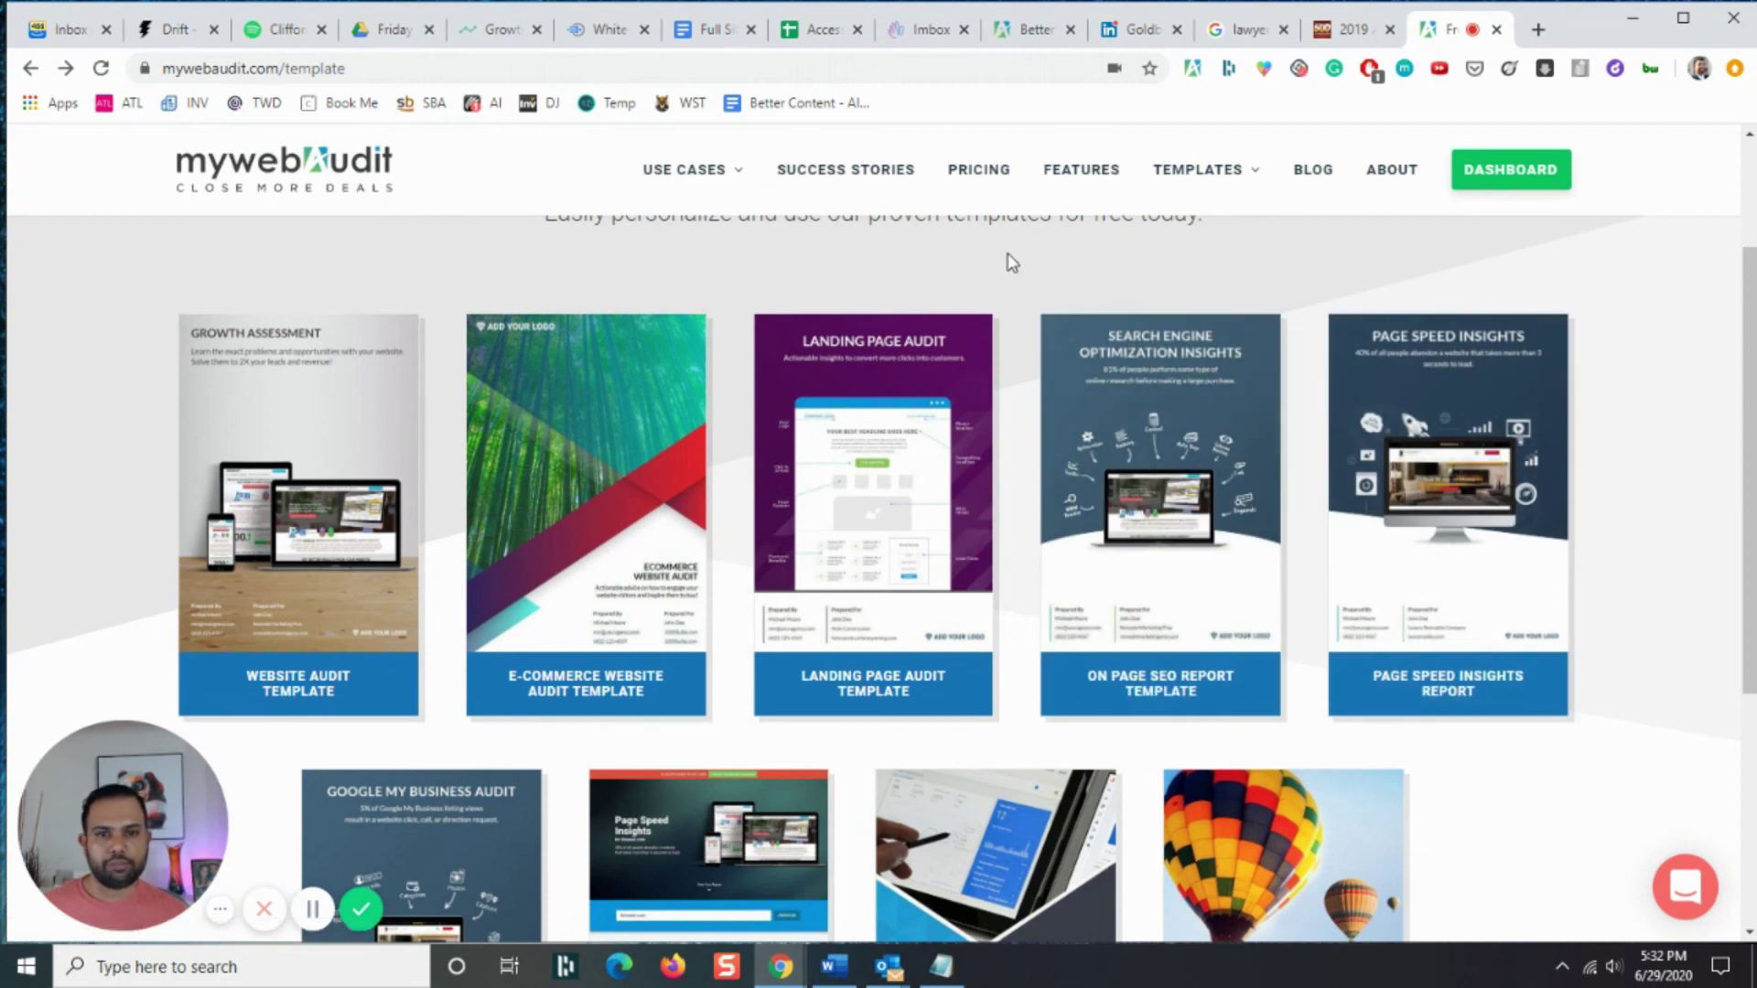
pyautogui.scroll(-1, 1011, 262)
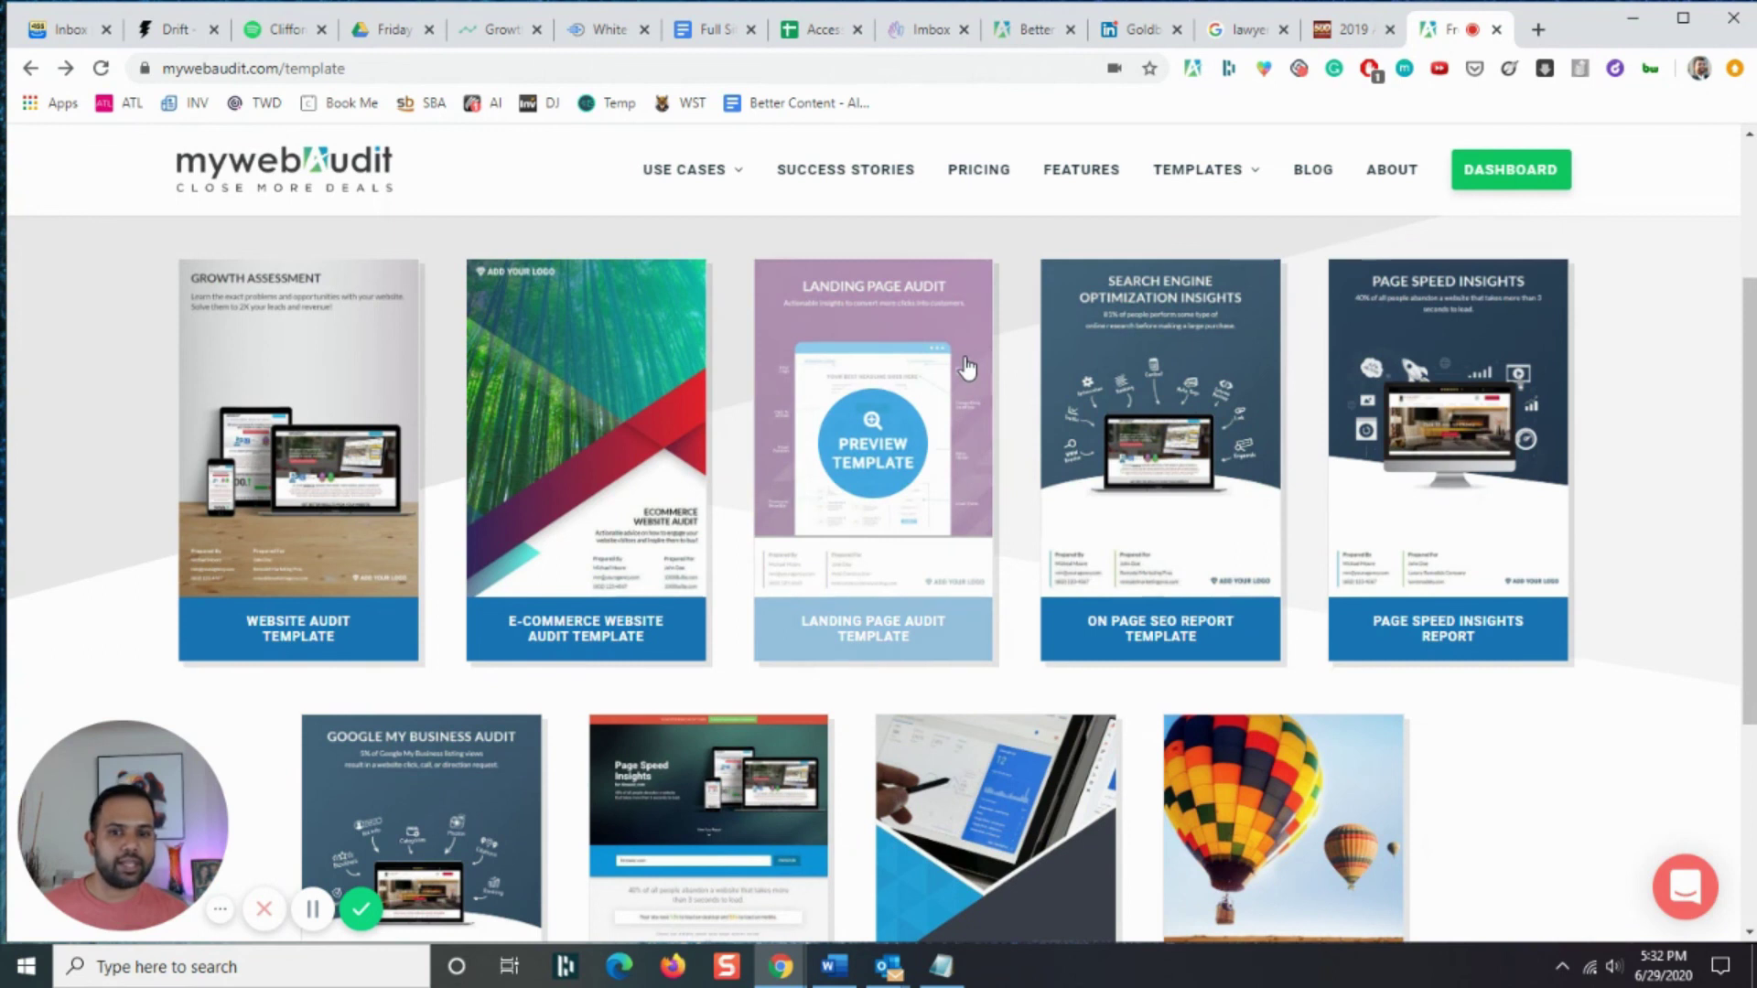
pyautogui.scroll(-3, 967, 368)
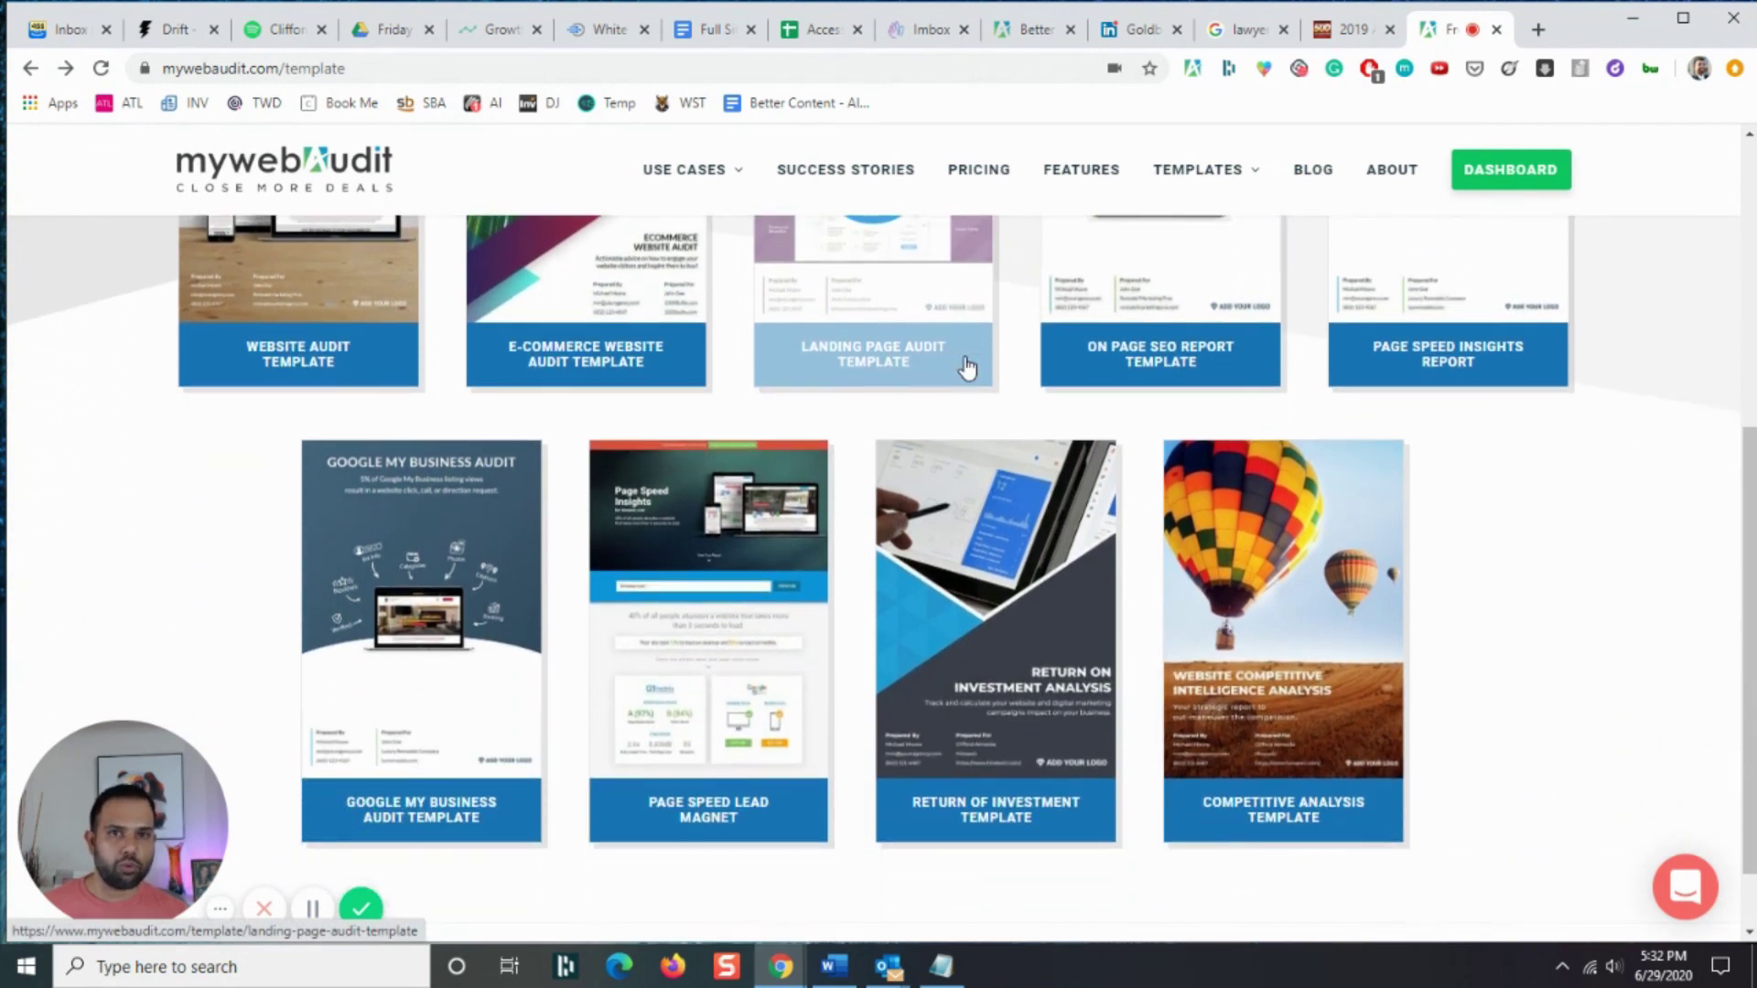
pyautogui.scroll(5, 965, 364)
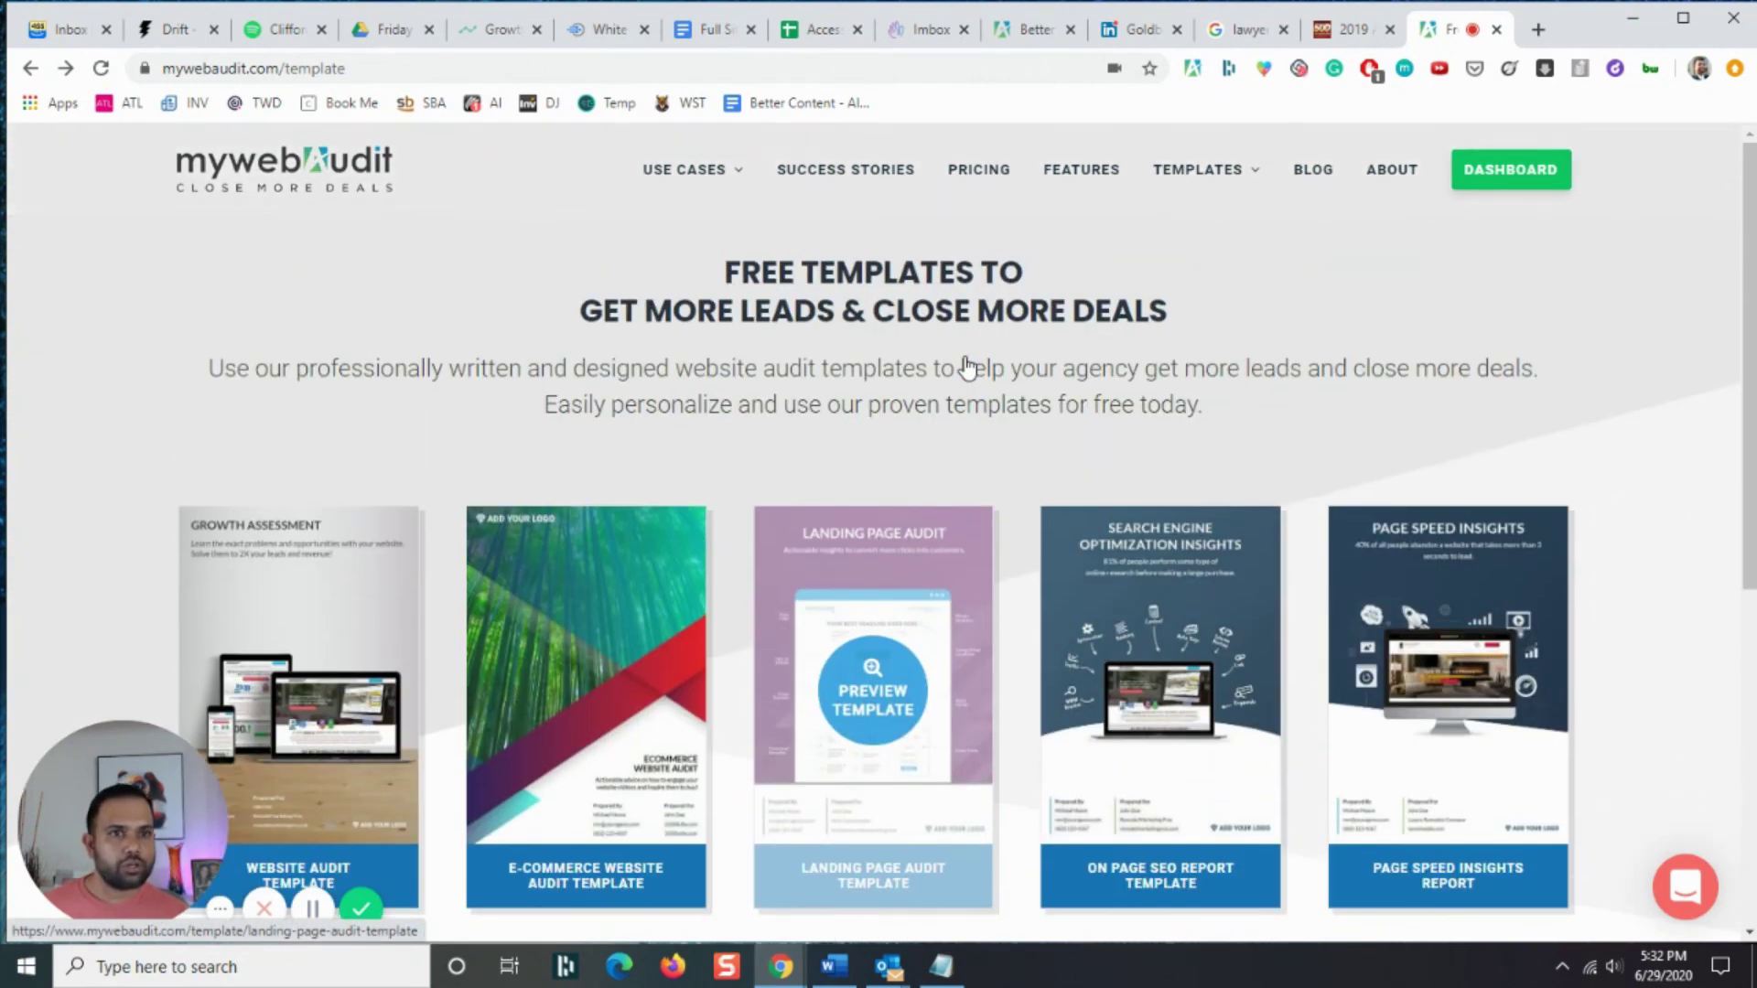